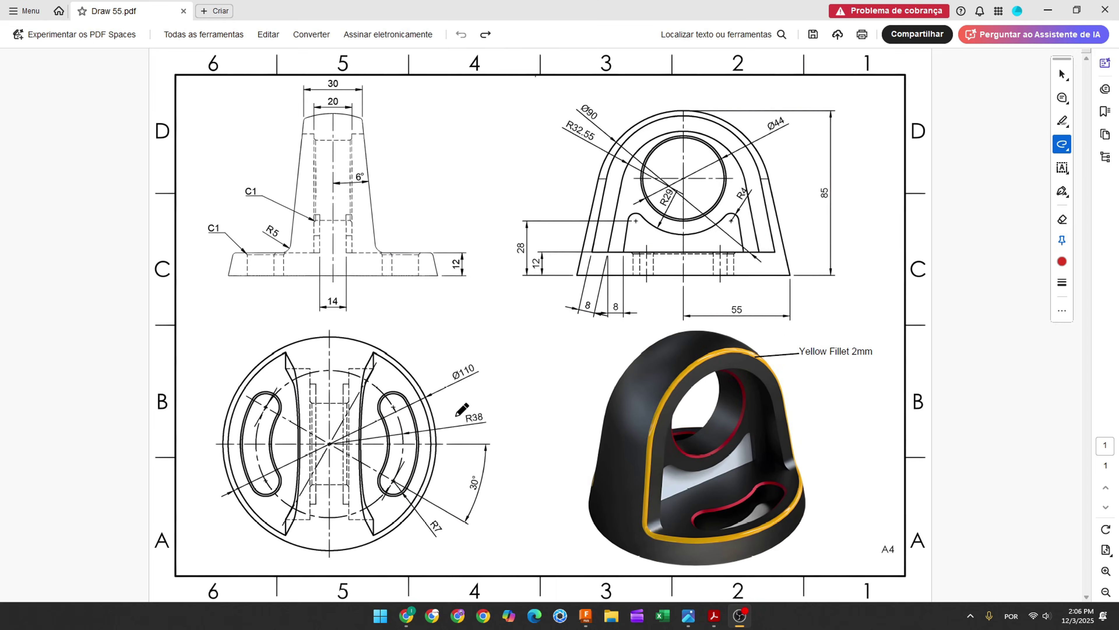
Draw red freehand arrows pointing at the 3D render and at the arched front view on the drawing.
mouse_move(520, 389)
mouse_down()
mouse_move(586, 401)
mouse_move(594, 385)
mouse_move(578, 405)
mouse_up()
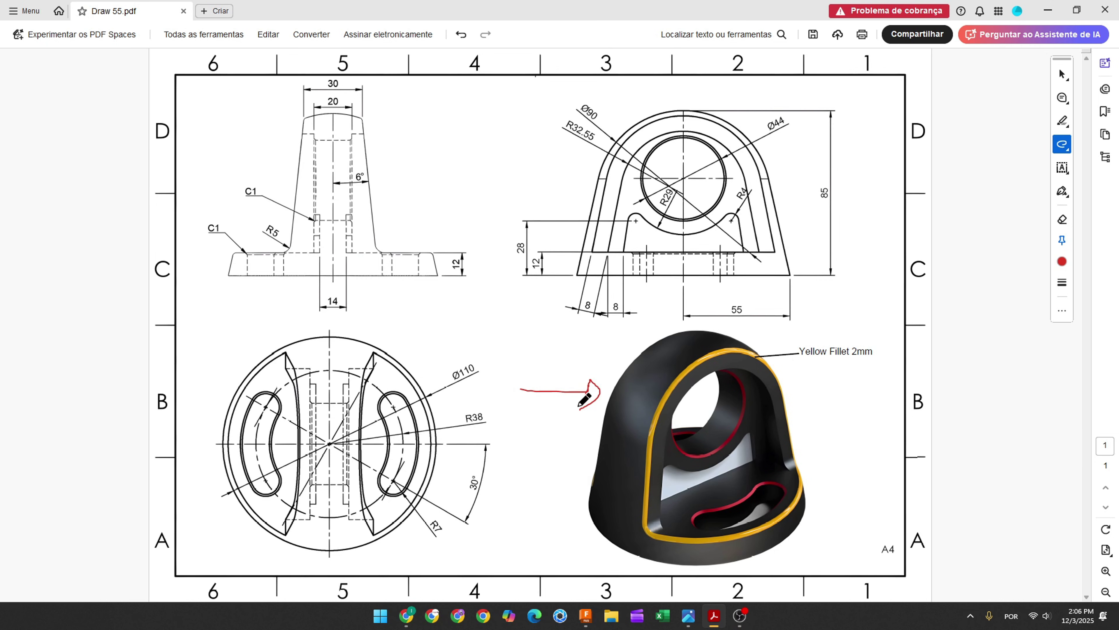
mouse_move(500, 168)
mouse_down()
mouse_move(582, 168)
mouse_move(570, 184)
mouse_up()
Trace the front view's vertical centreline and the base's right half in red, striking through the 85 and 55 dimensions.
ctrl+scroll(759, 185, up, 3)
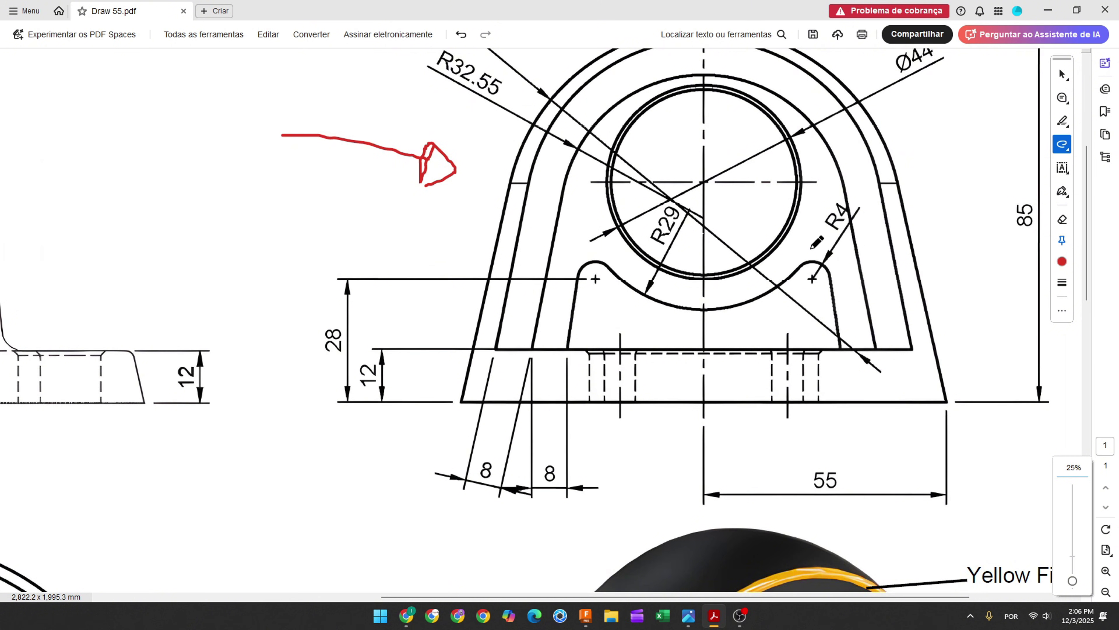
scroll(837, 309, up, 3)
scroll(687, 538, right, 3)
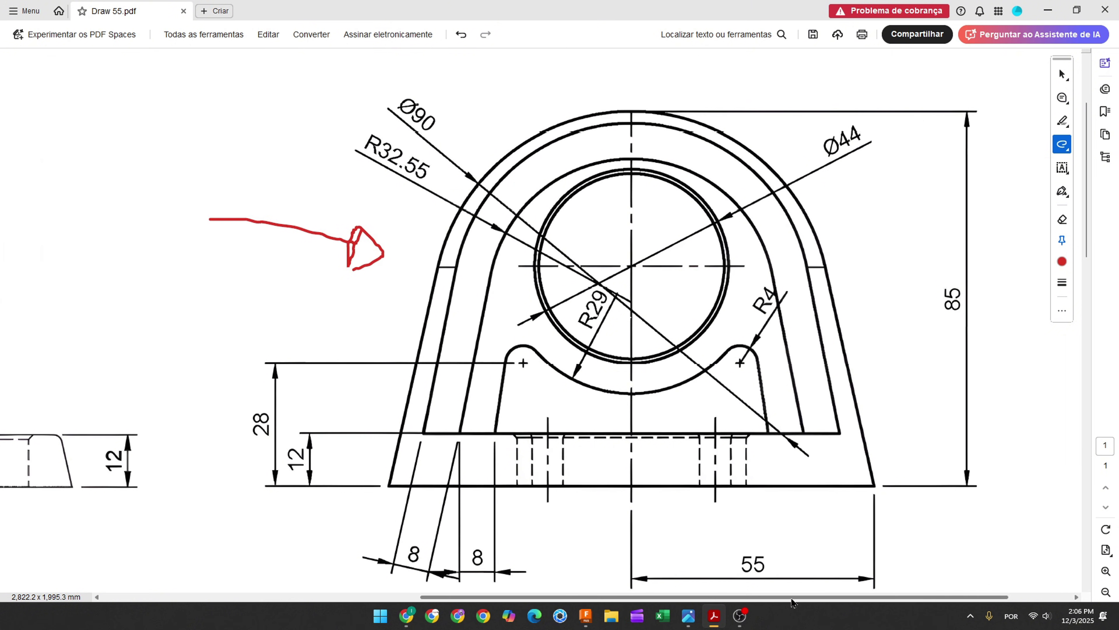
drag(632, 471, 636, 110)
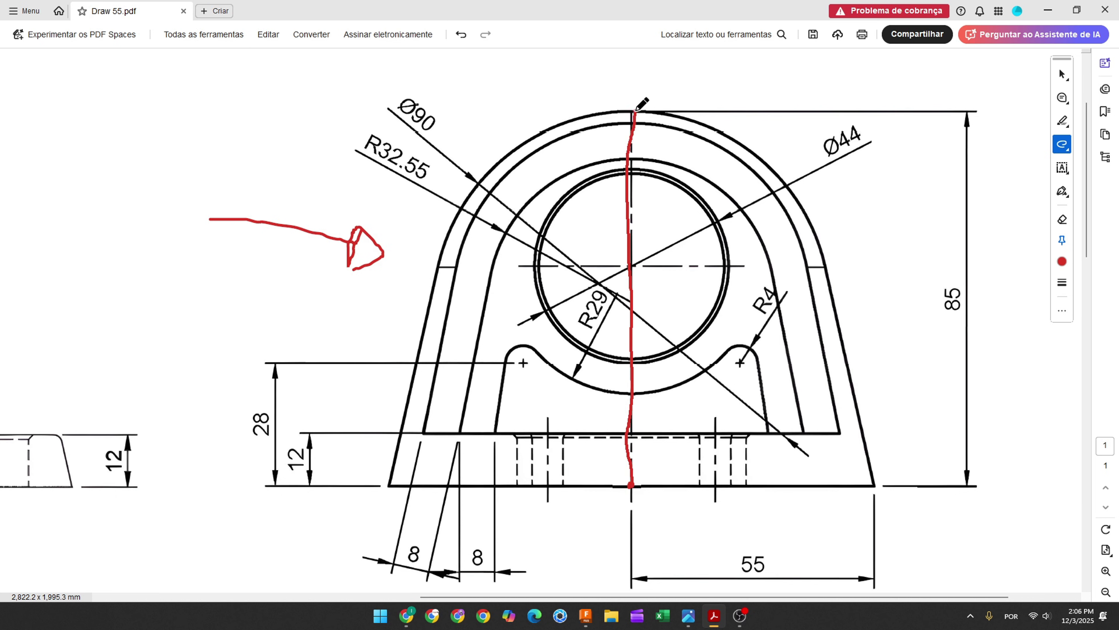
drag(950, 281, 952, 313)
drag(631, 485, 877, 489)
drag(739, 565, 784, 564)
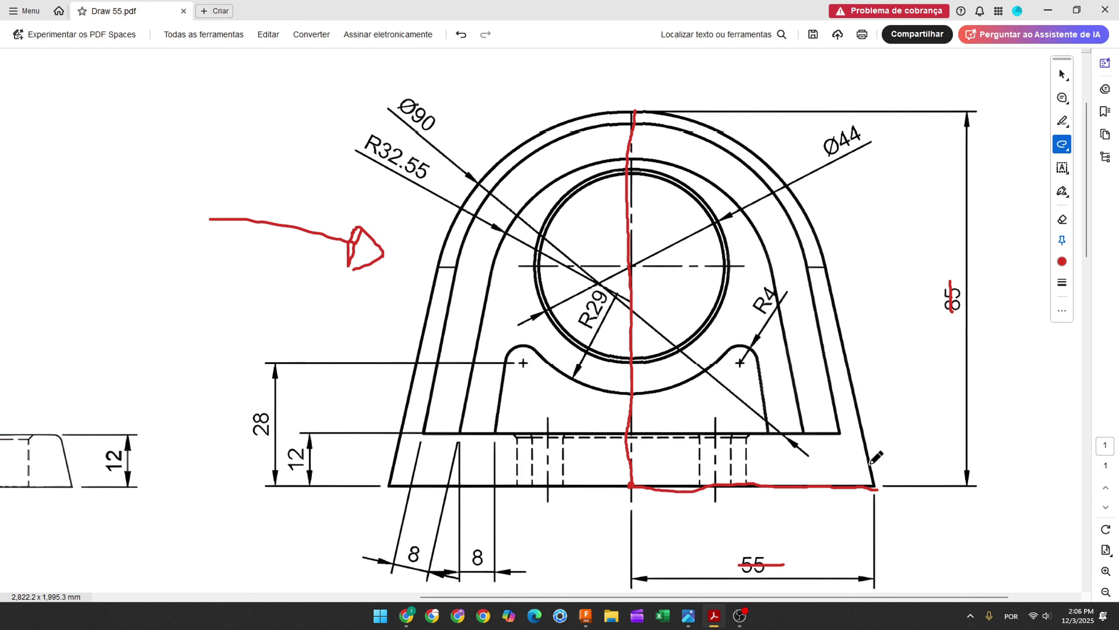
Trace the front view's right outer contour in red, write 45 above it and strike through the Ø90 dimension.
mouse_move(875, 488)
mouse_down()
mouse_move(822, 255)
mouse_move(780, 171)
mouse_move(700, 119)
mouse_move(628, 111)
mouse_up()
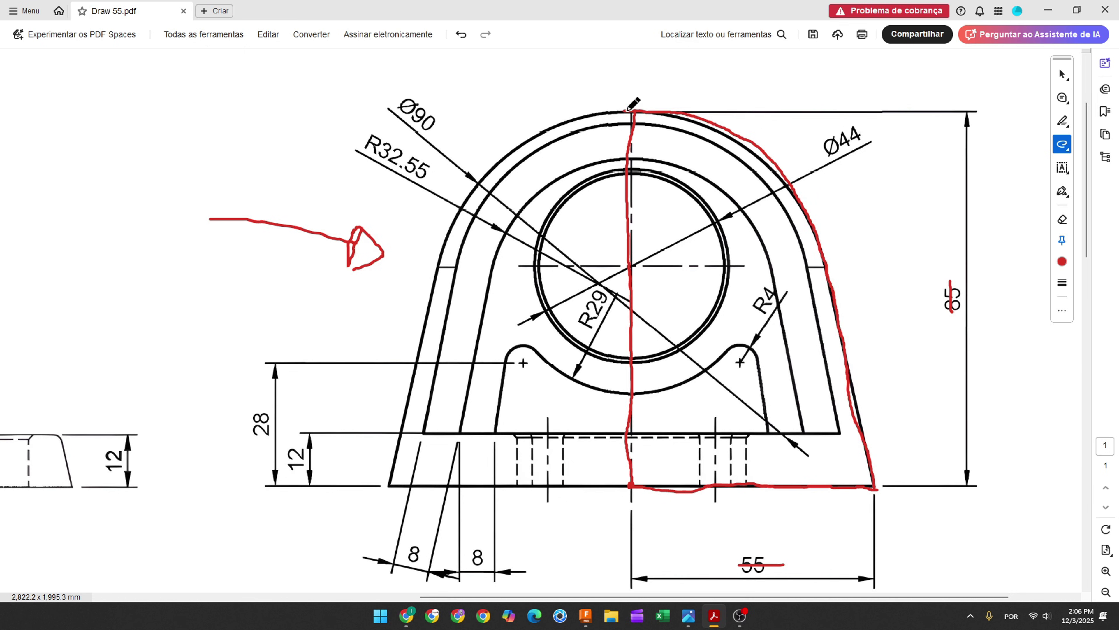
mouse_move(735, 65)
mouse_down()
mouse_move(748, 91)
mouse_move(760, 67)
mouse_up()
drag(404, 102, 430, 131)
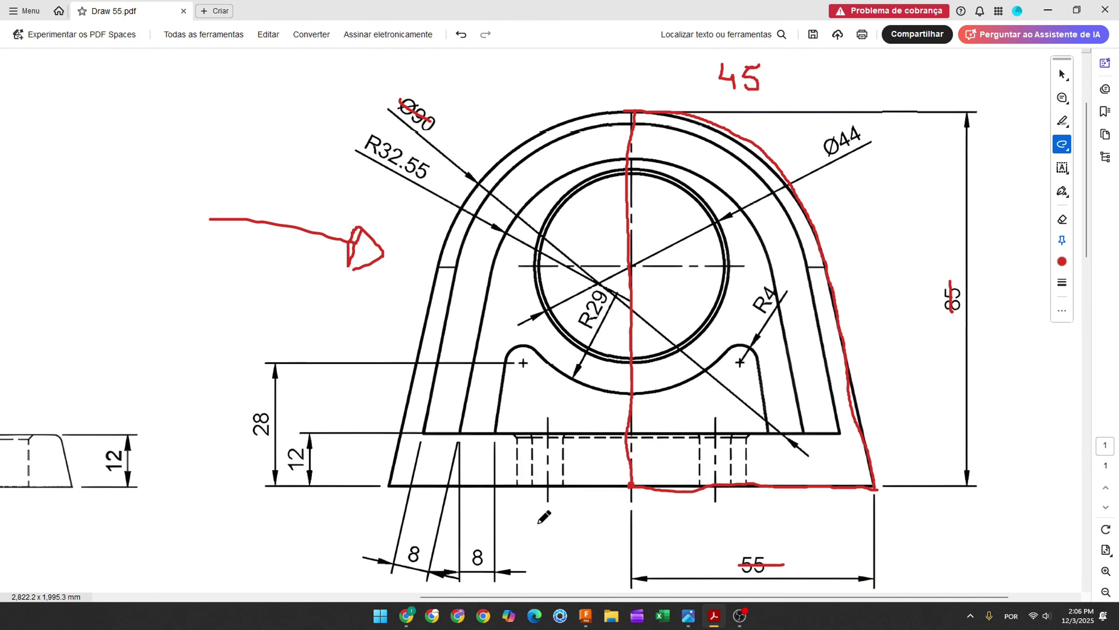
Switch to Fusion, start a sketch on the front plane and draw an 85 mm vertical line up from the origin.
click(574, 615)
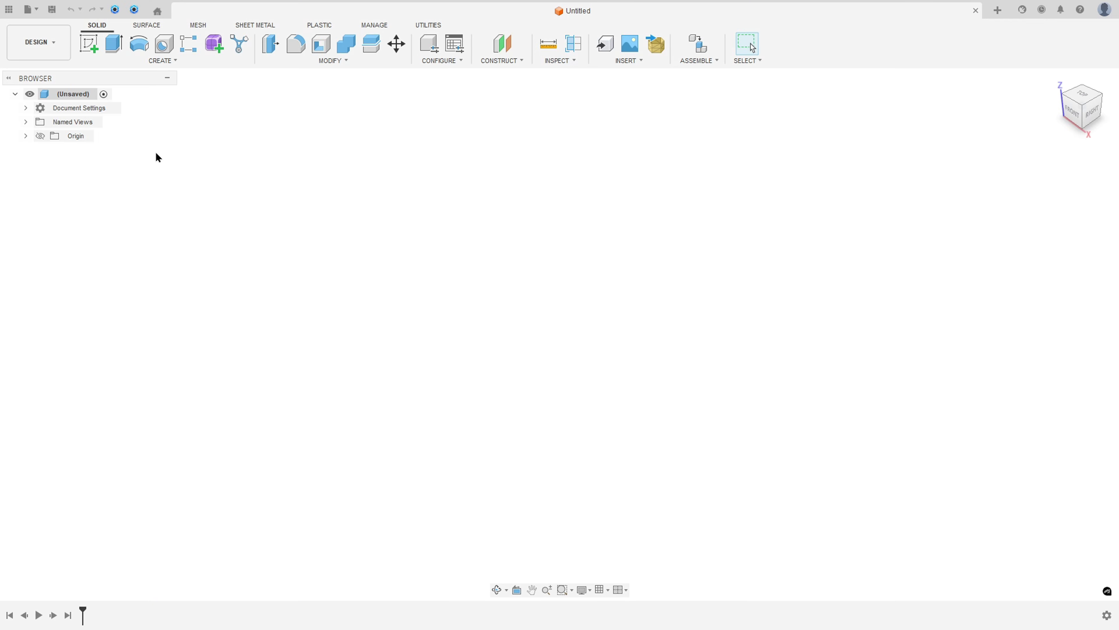
click(88, 43)
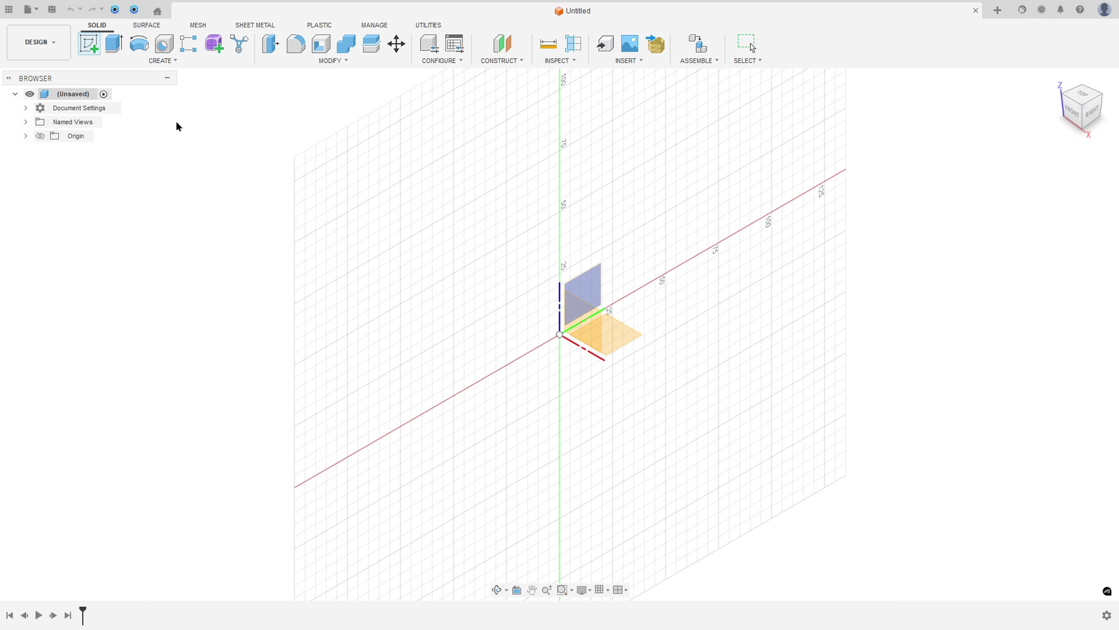
click(589, 327)
key(l)
click(560, 334)
key(Return)
key(Escape)
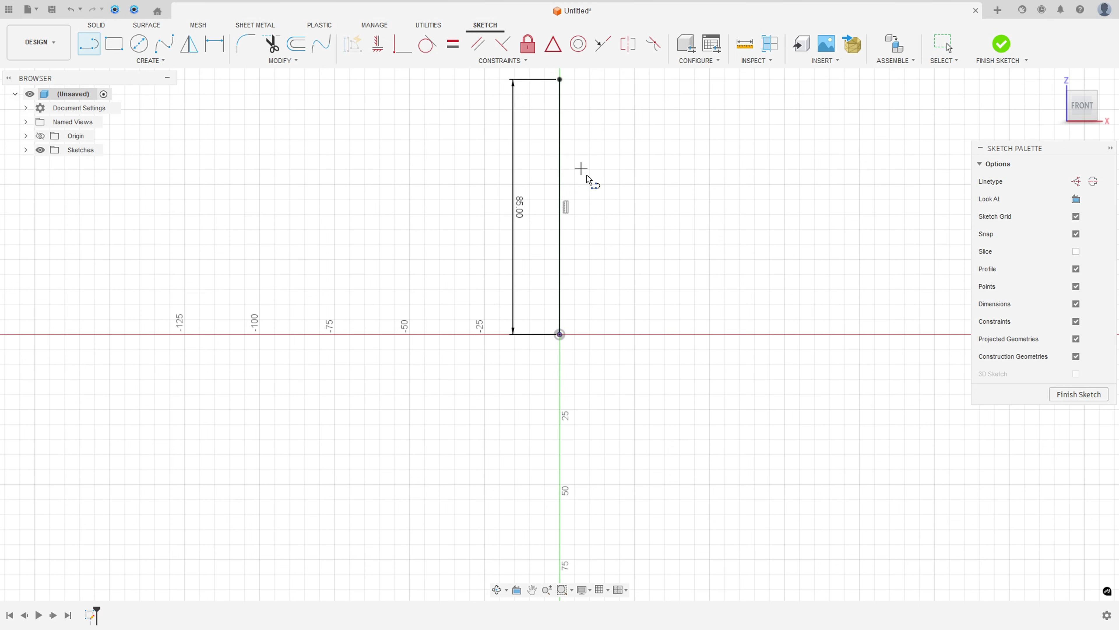
Close the half profile with a 55 mm horizontal base, an inclined side line and a tangent arc to the vertical line's top.
click(559, 334)
text(55)
key(Return)
middle_drag(662, 255, 625, 378)
click(663, 335)
drag(664, 336, 529, 215)
key(Escape)
Dimension the profile's top arc with a radius of 45 mm.
click(213, 53)
click(591, 233)
click(647, 194)
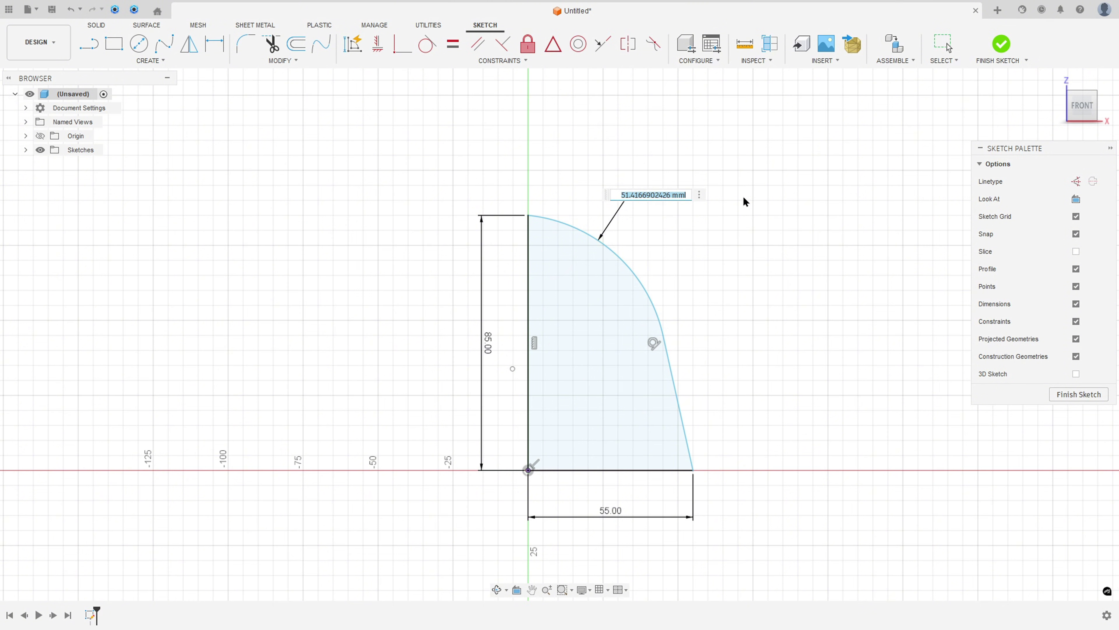
text(45)
key(Return)
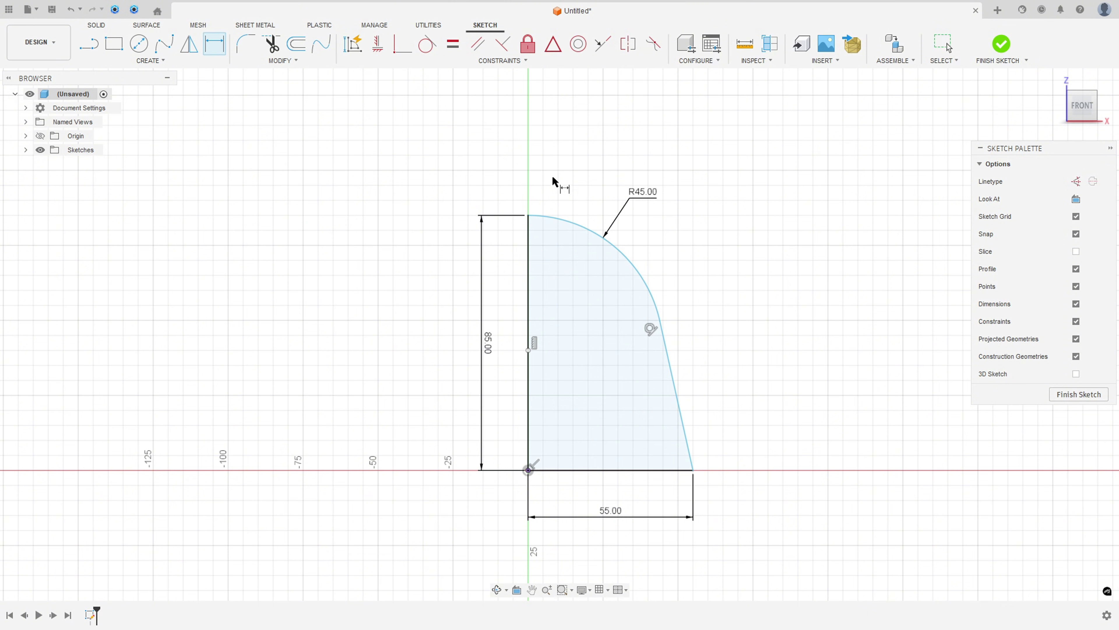
Make the arc's centre point coincident with the vertical line and finish the sketch.
click(401, 47)
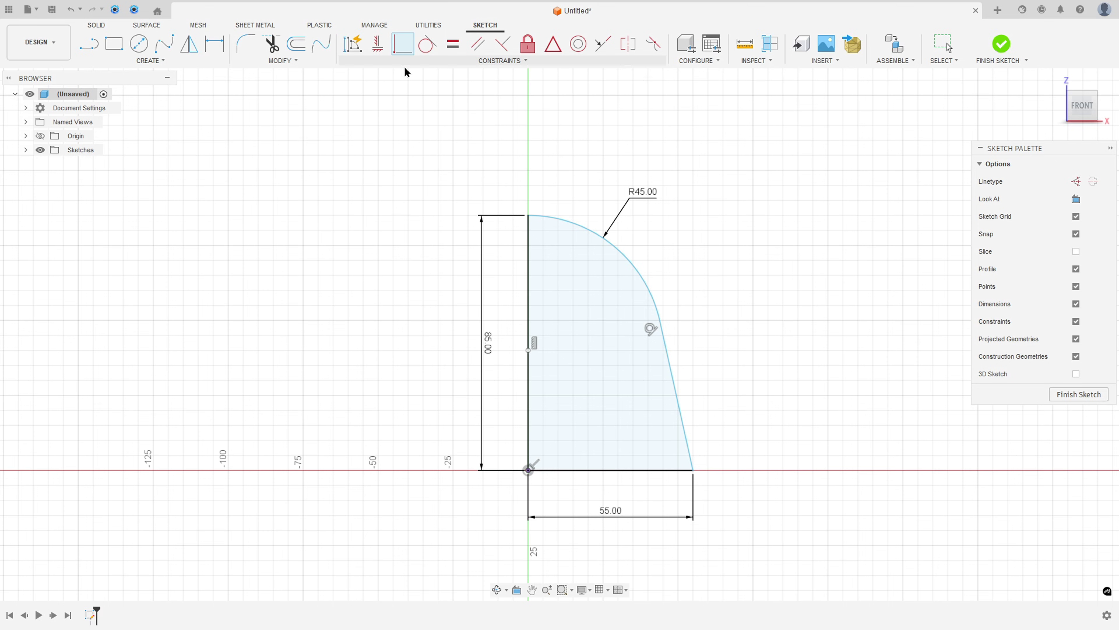
click(528, 352)
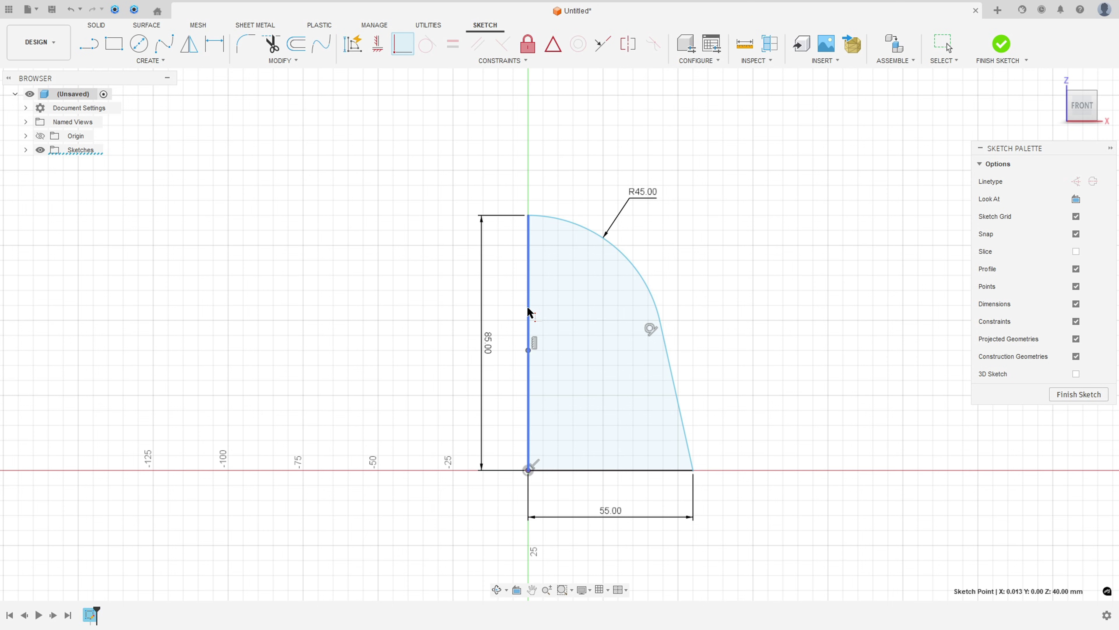
key(Escape)
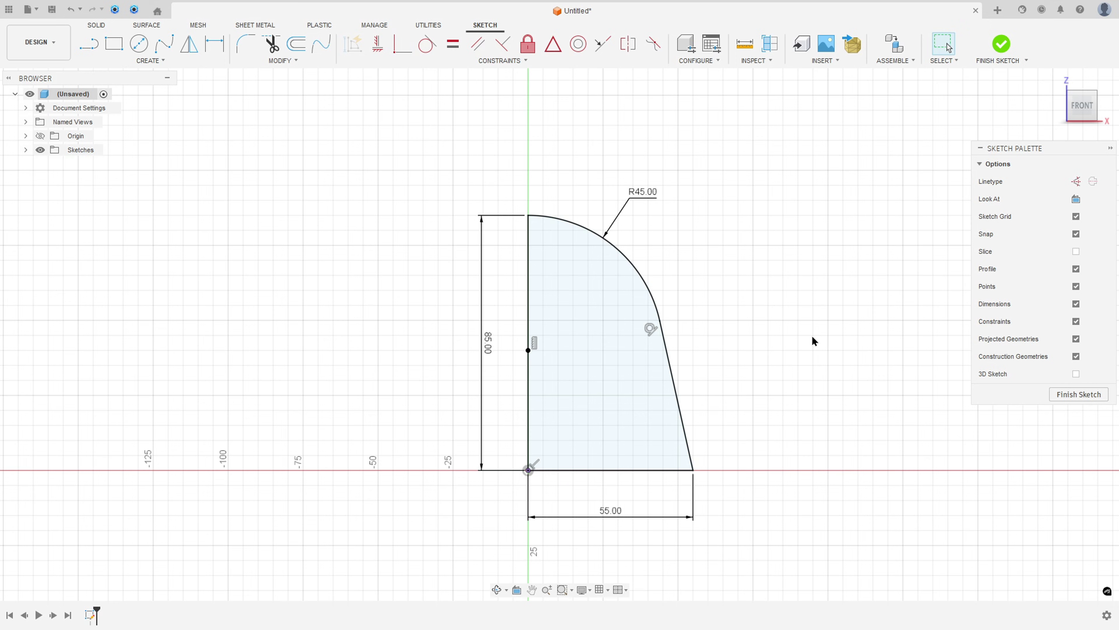
click(1001, 44)
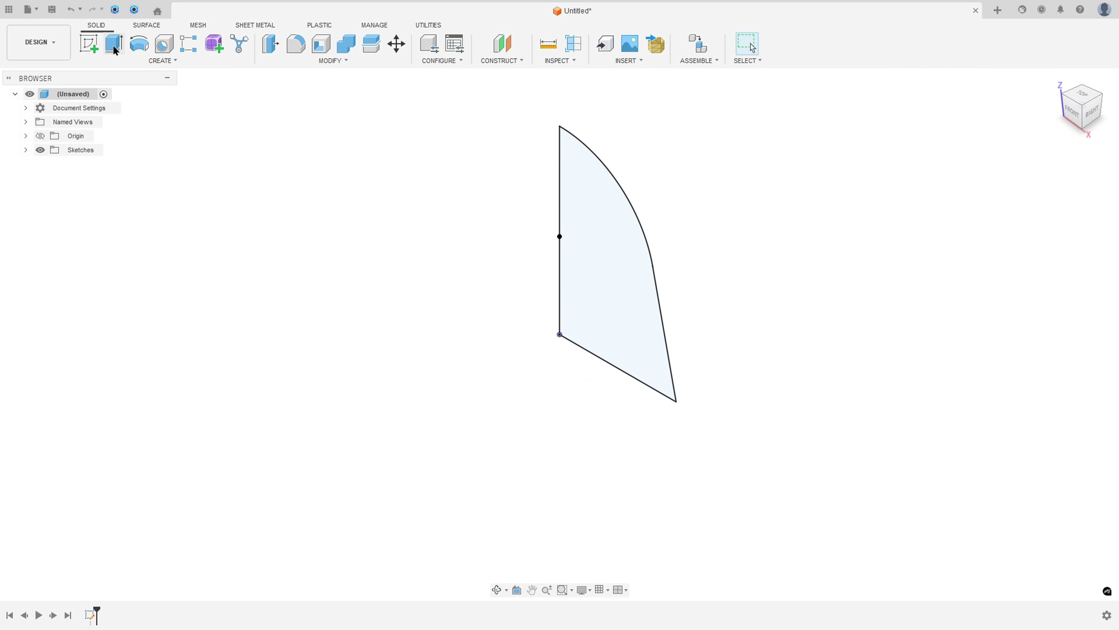
Revolve the half profile 360 degrees about its vertical line as a new body.
click(140, 44)
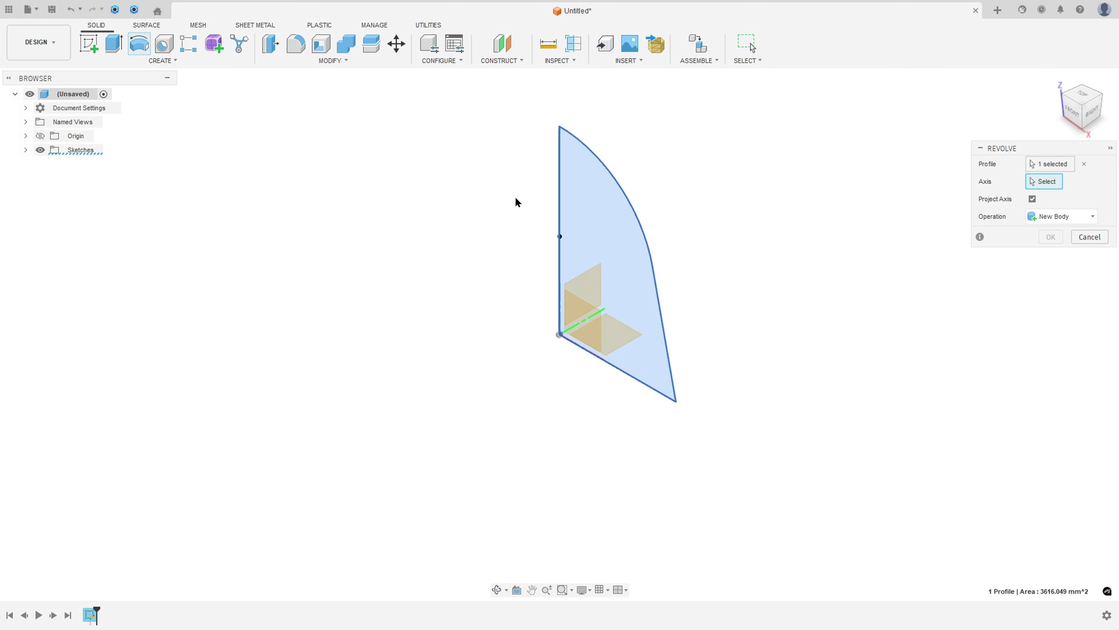
click(559, 200)
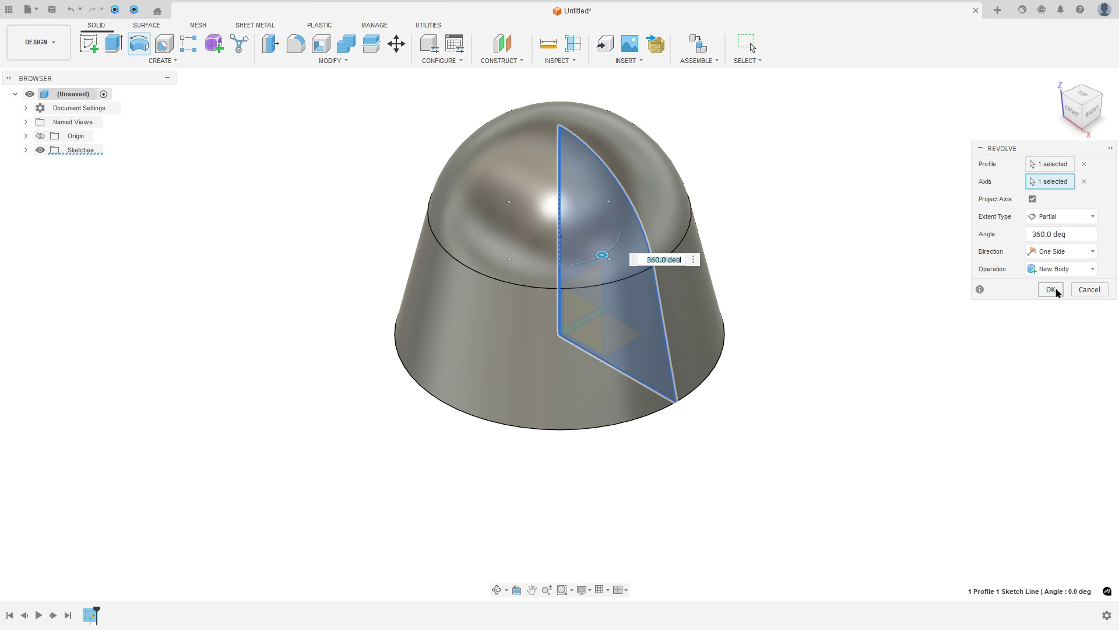
click(1051, 289)
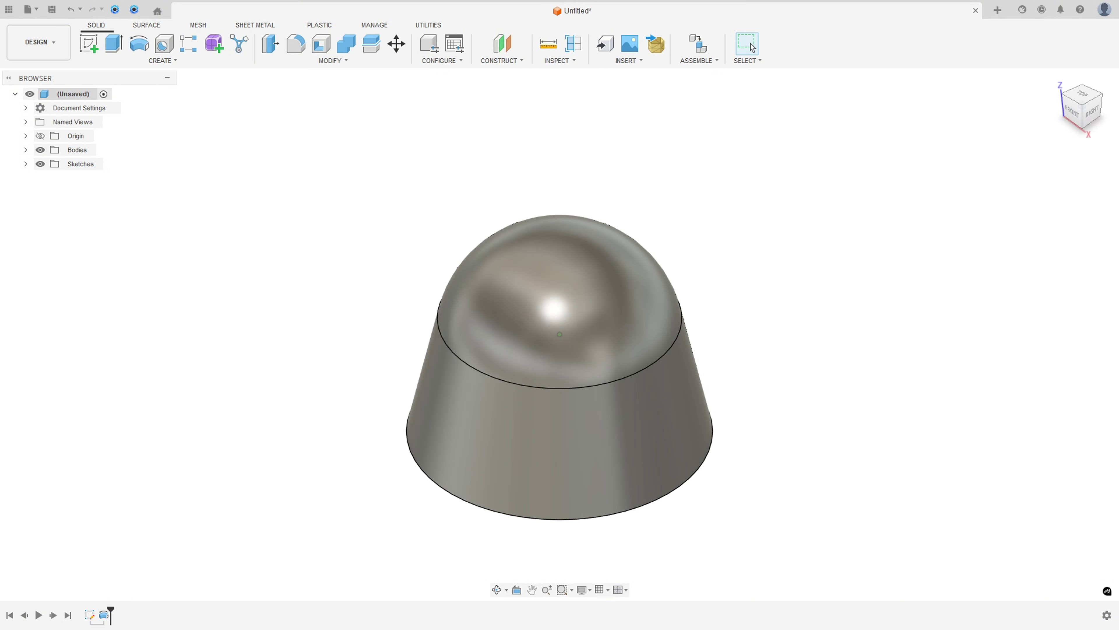
Switch to the PDF drawing and mark the side view's right-half profile in red, writing 15 and marking the 12 and 6° dimensions.
key(alt+Tab)
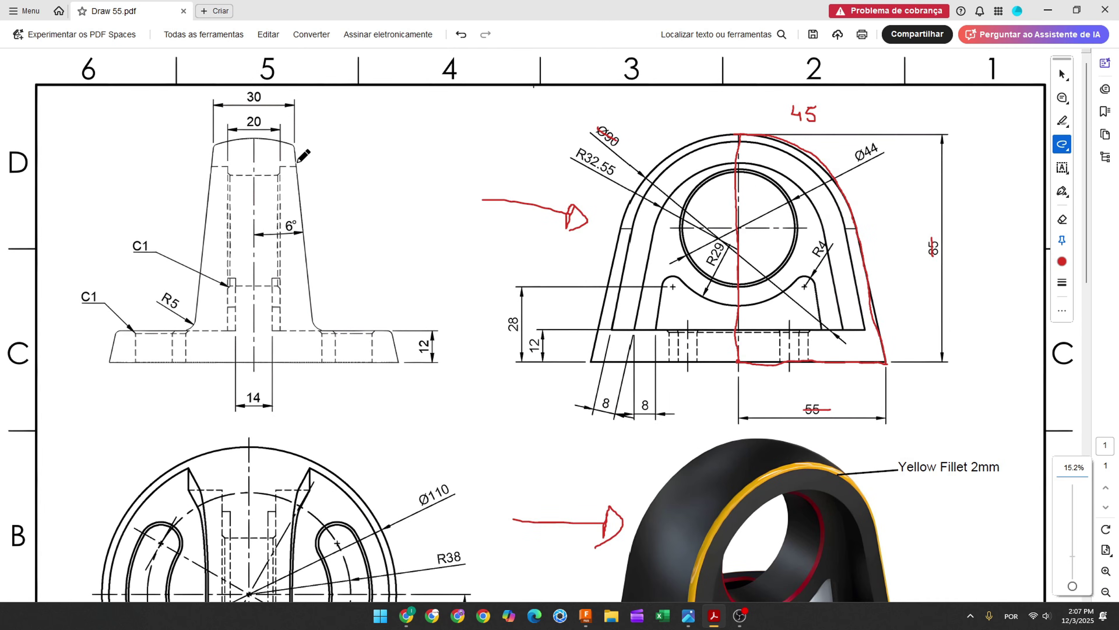
mouse_move(294, 140)
mouse_down()
mouse_move(311, 324)
mouse_move(392, 333)
mouse_move(412, 146)
mouse_move(398, 128)
mouse_move(289, 136)
mouse_up()
key(ctrl+z)
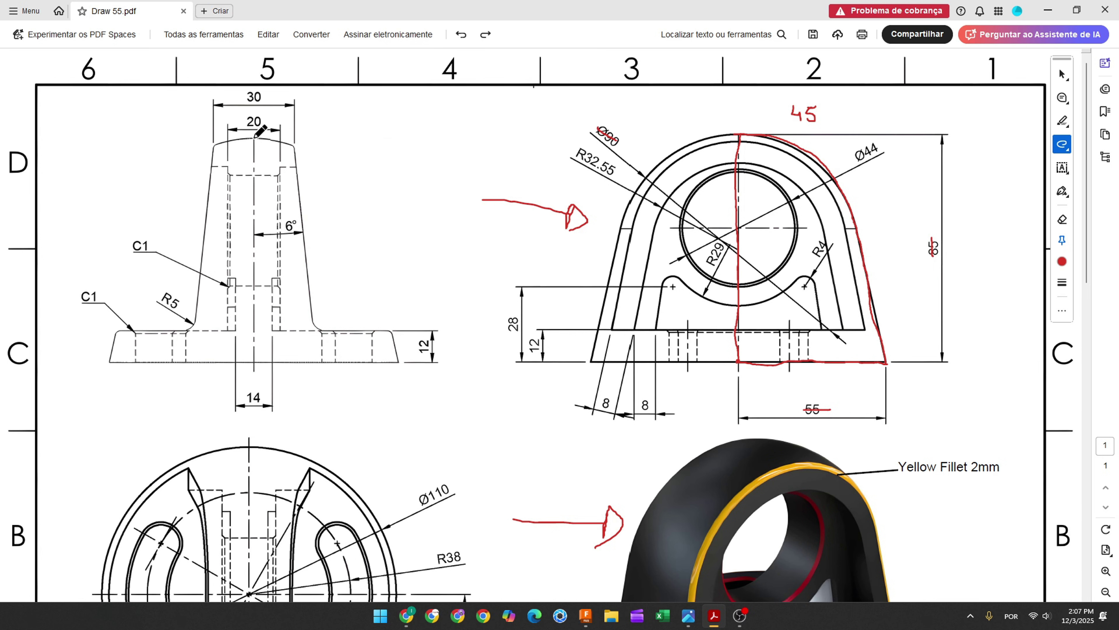
drag(308, 93, 315, 106)
mouse_move(291, 146)
mouse_down()
mouse_move(314, 327)
mouse_move(394, 334)
mouse_up()
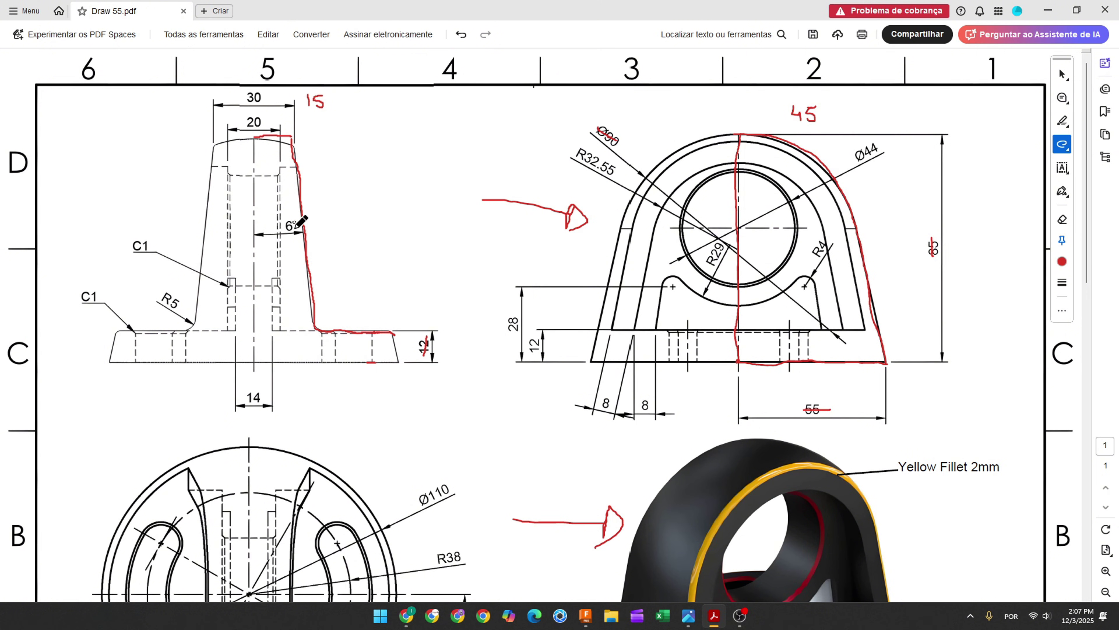
drag(254, 139, 253, 283)
drag(252, 356, 252, 365)
drag(278, 229, 301, 227)
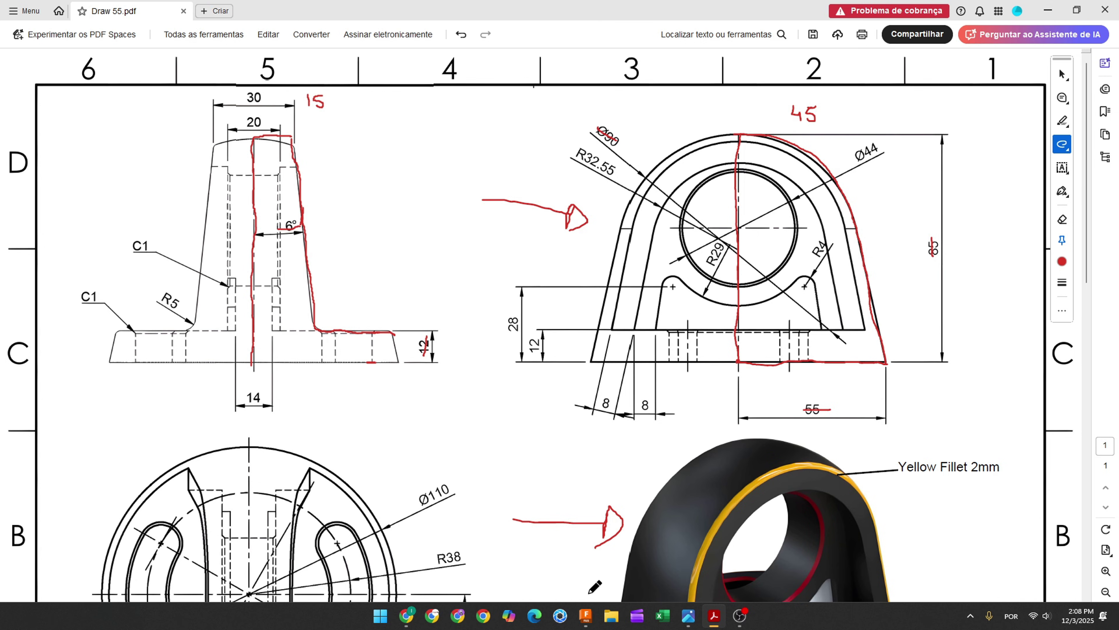
Switch to Fusion, start a sketch on the front plane and project the revolved body's outline into it.
click(585, 614)
click(89, 44)
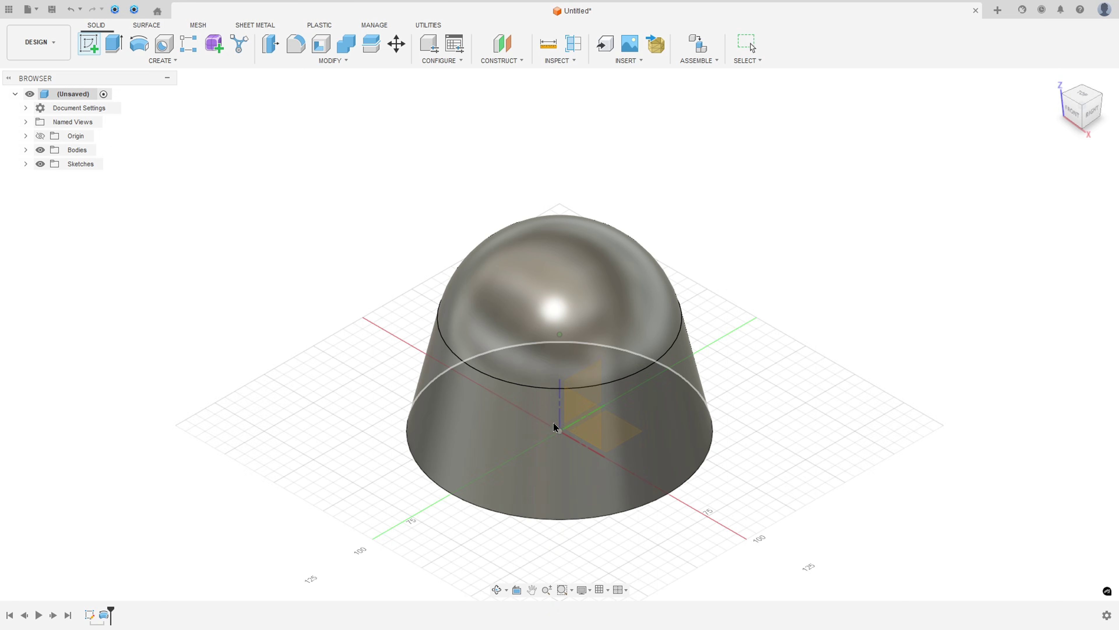
click(587, 419)
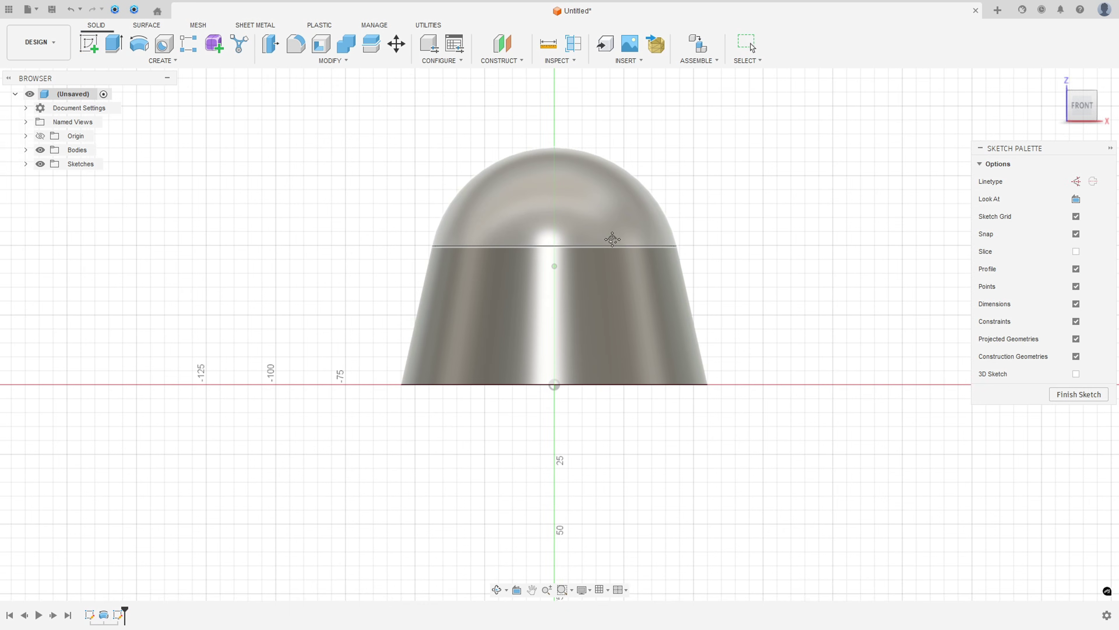
click(150, 61)
mouse_move(142, 239)
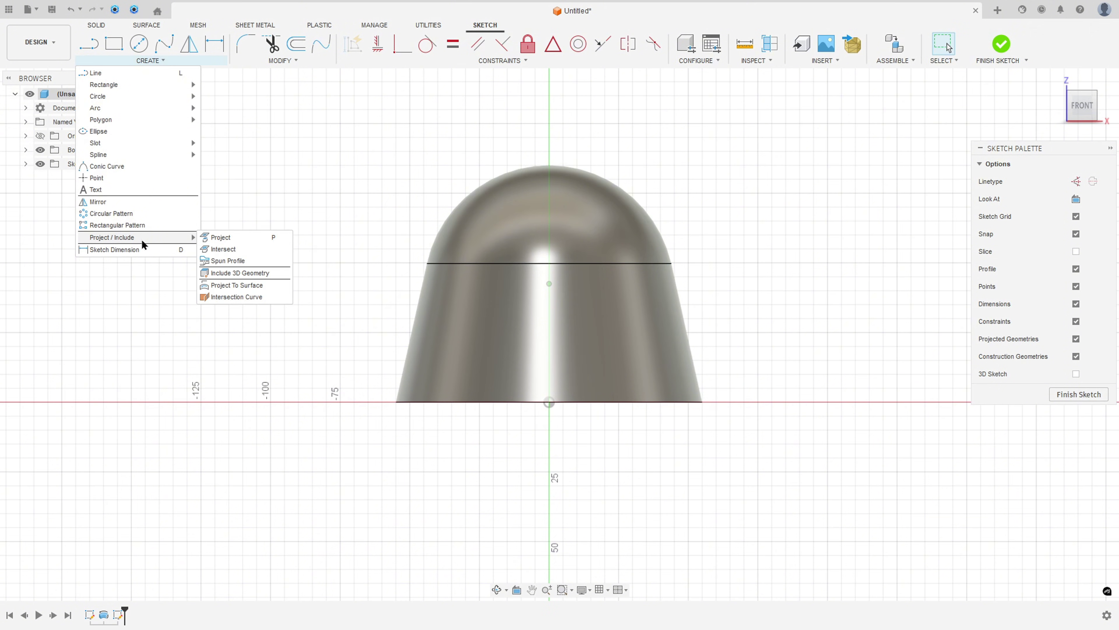
click(234, 238)
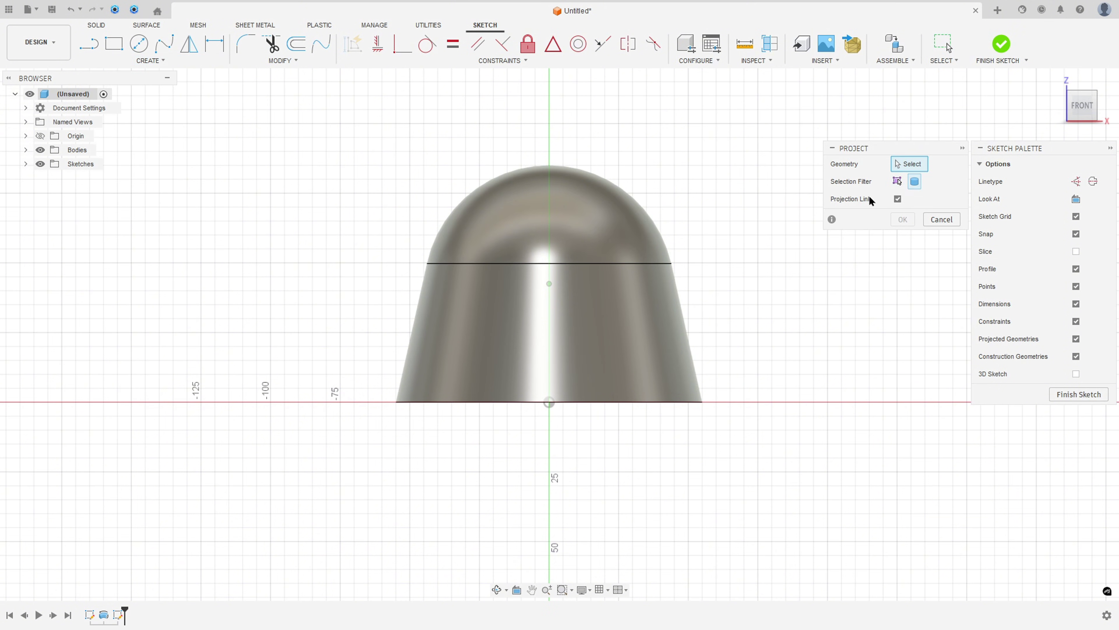
click(608, 235)
click(902, 219)
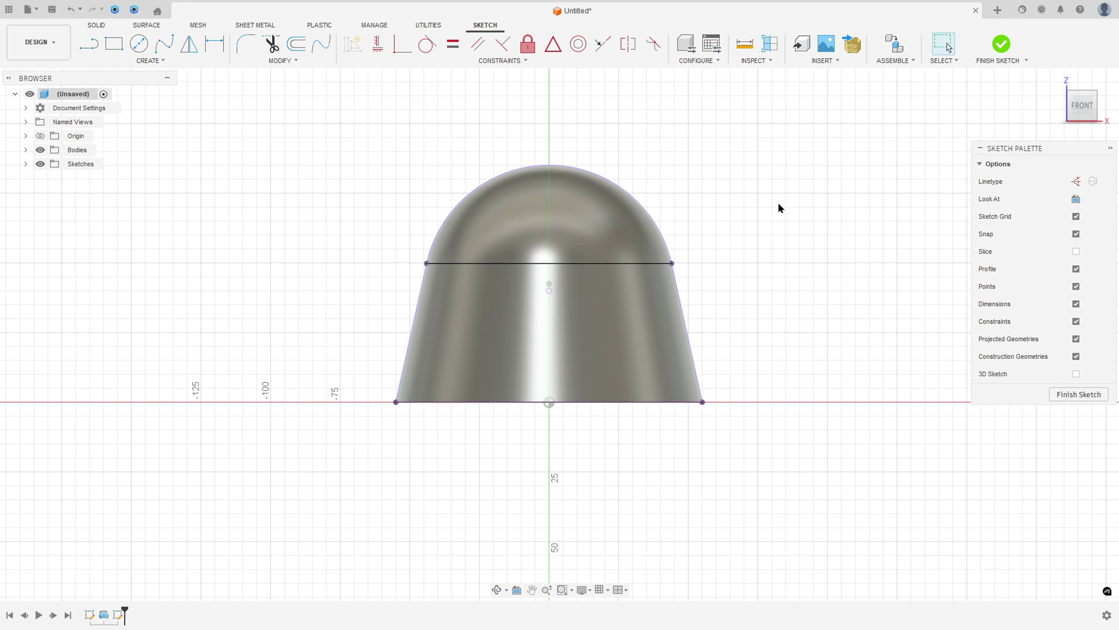
Hide the bodies and draw a vertical construction line from the origin to the top of the projected arc.
click(40, 150)
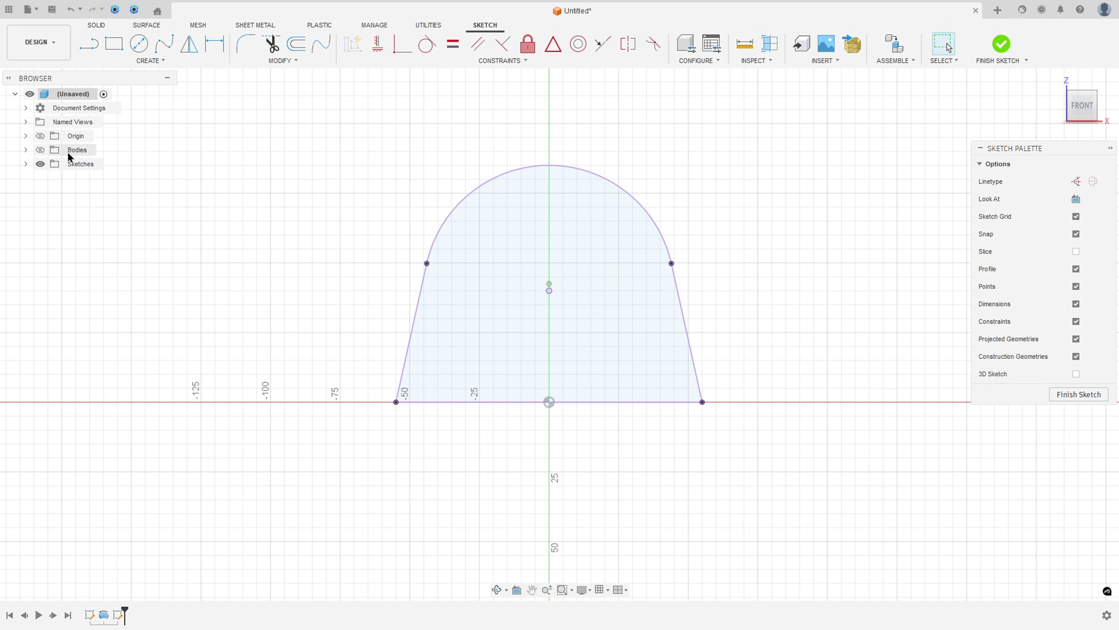
click(88, 45)
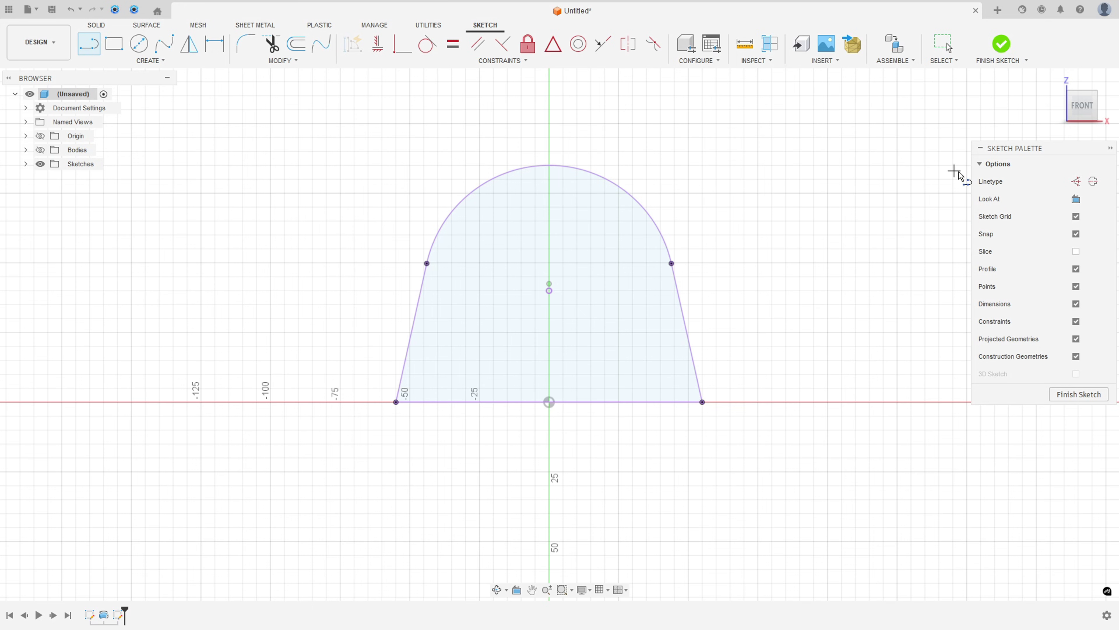
click(1076, 181)
click(549, 402)
click(549, 166)
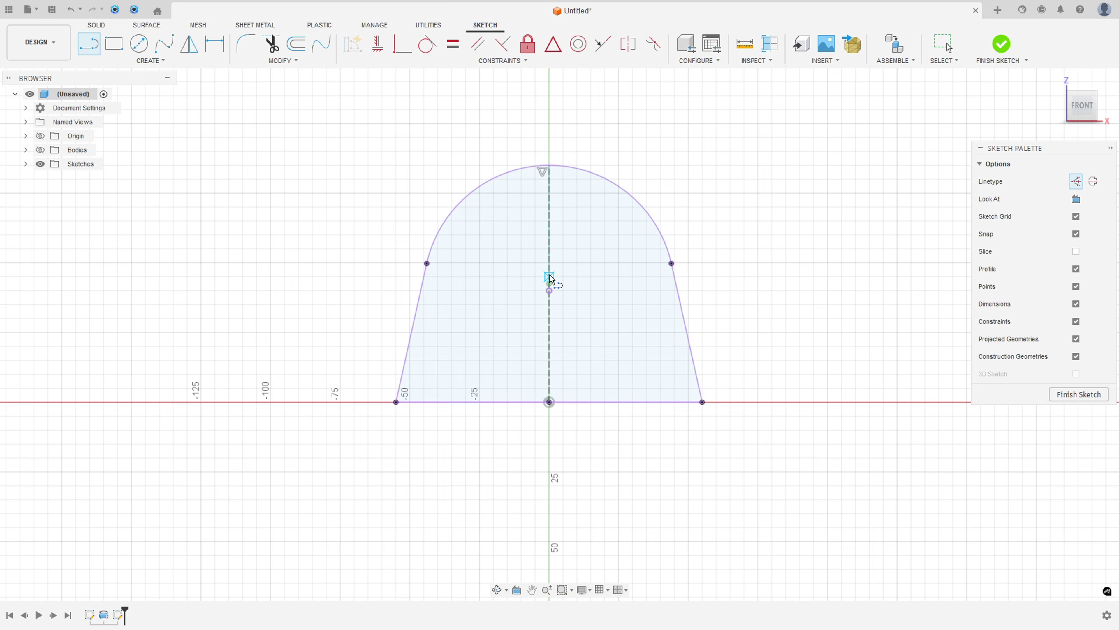
Sketch a 15 mm horizontal line from the arc's top, a slanted line down and a horizontal line to the right side edge.
click(1076, 181)
click(549, 166)
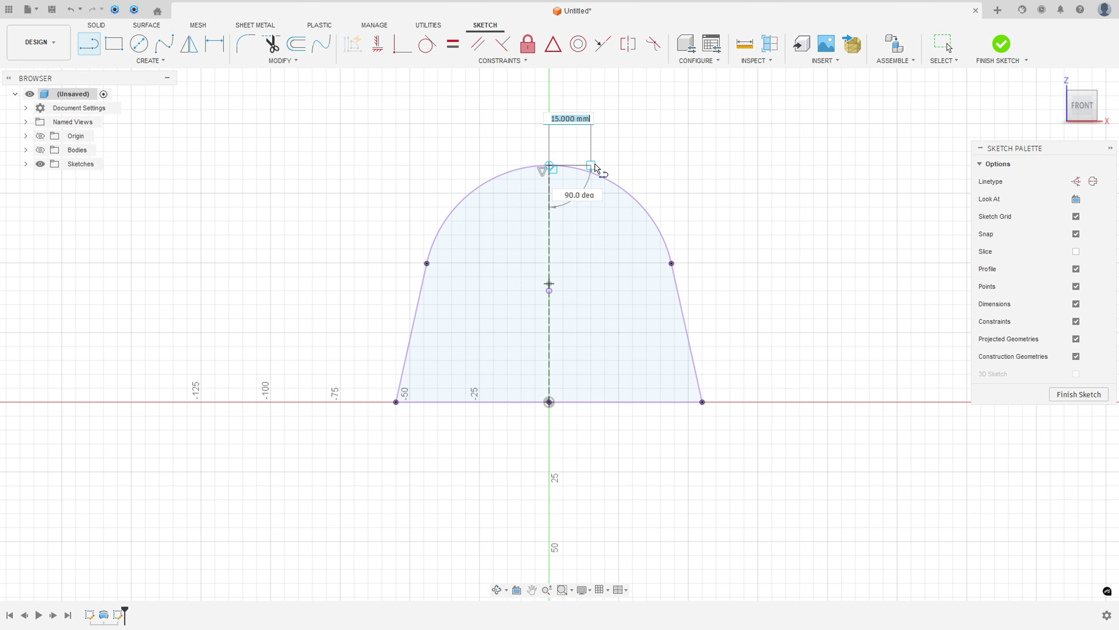
text(15)
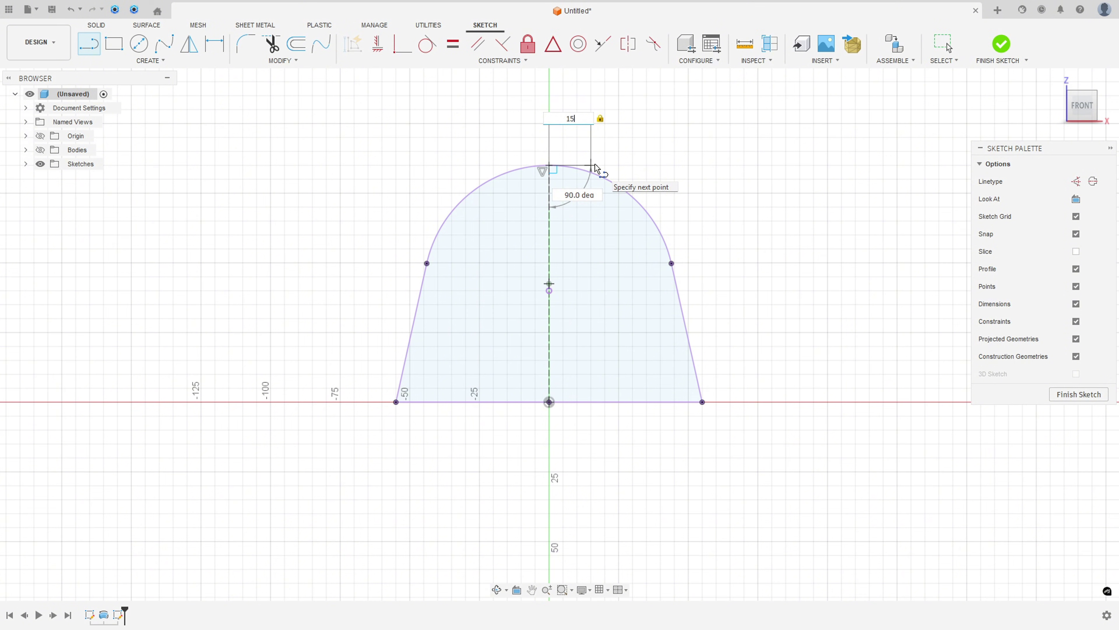
key(Return)
click(632, 374)
double_click(697, 374)
key(Escape)
Dimension the lower horizontal line 12 mm above the base edge.
click(216, 48)
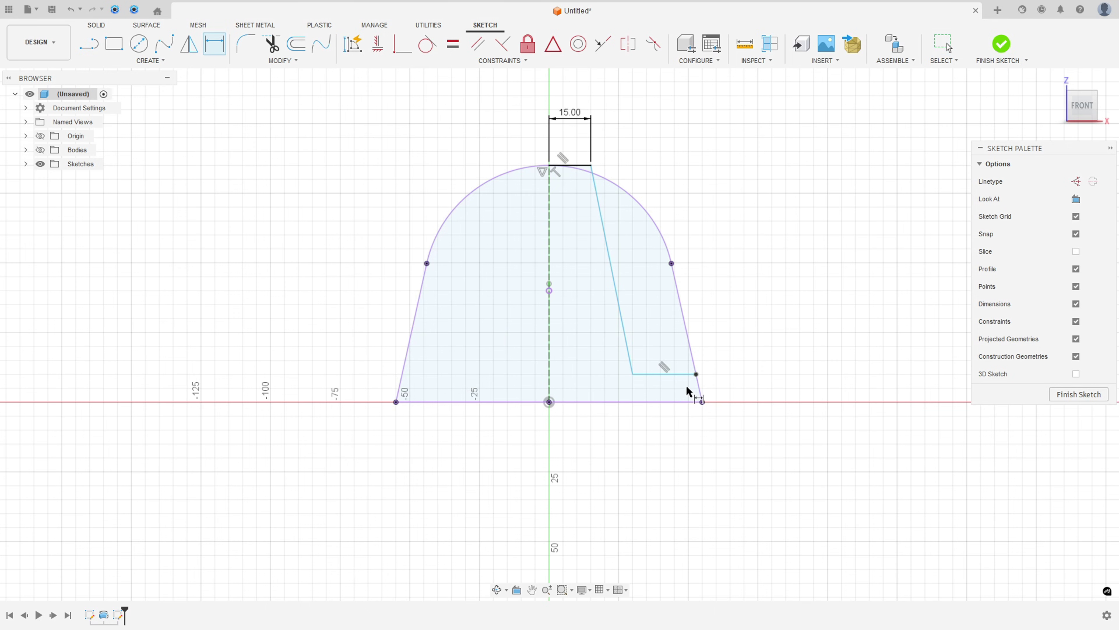
click(681, 375)
click(679, 401)
click(750, 398)
text(12)
key(Return)
Dimension the slanted line at 6° from the vertical construction line and place the angle dimension between the two lines.
click(610, 256)
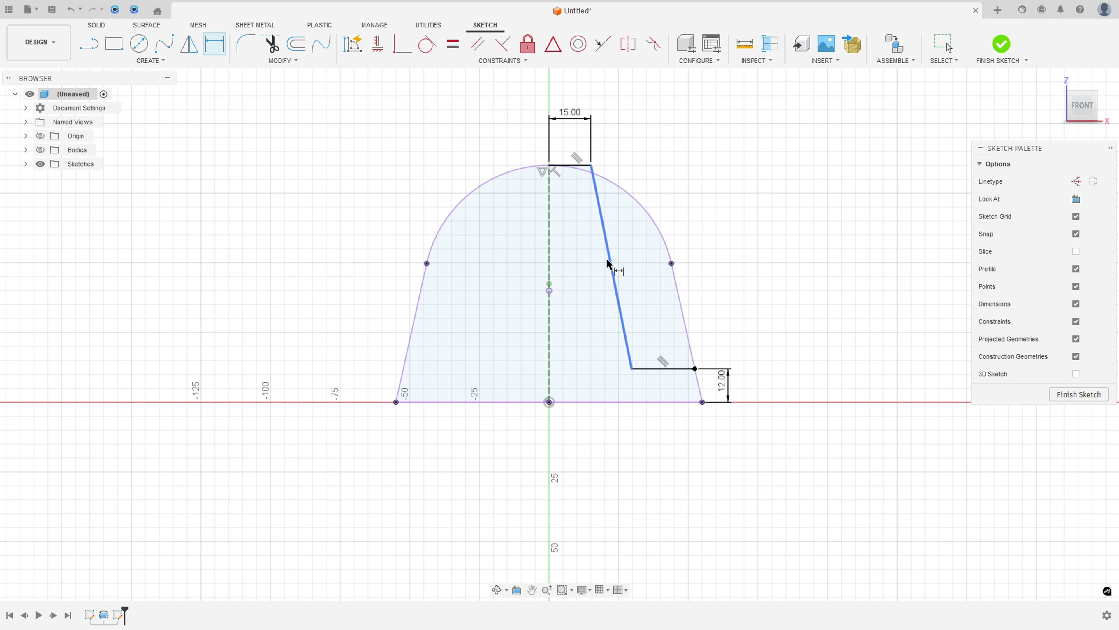
click(549, 275)
click(593, 277)
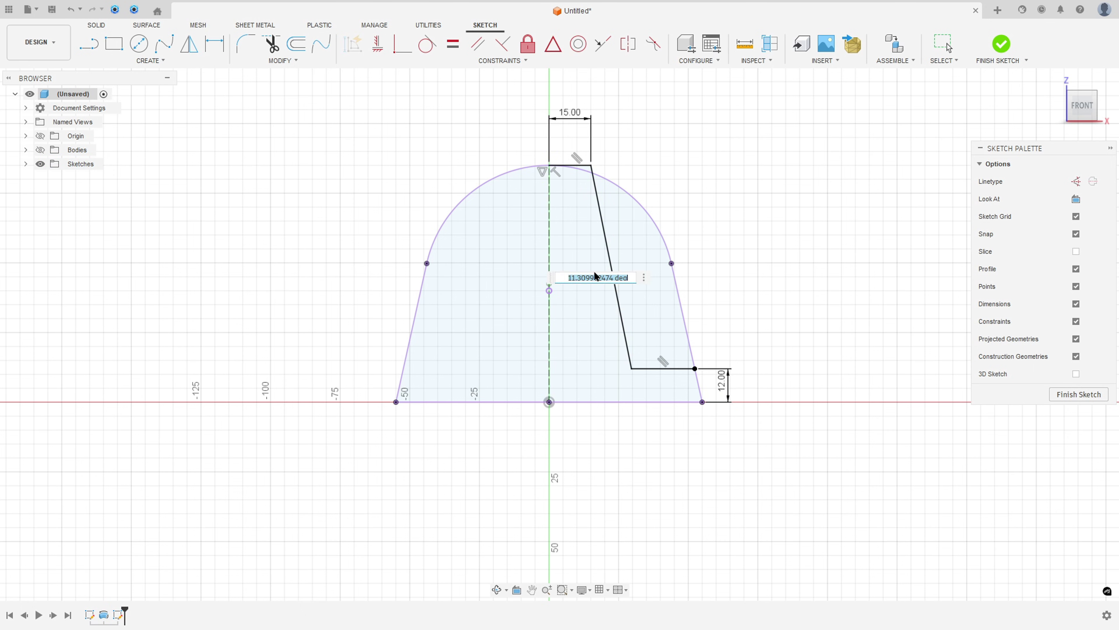
text(6)
key(Return)
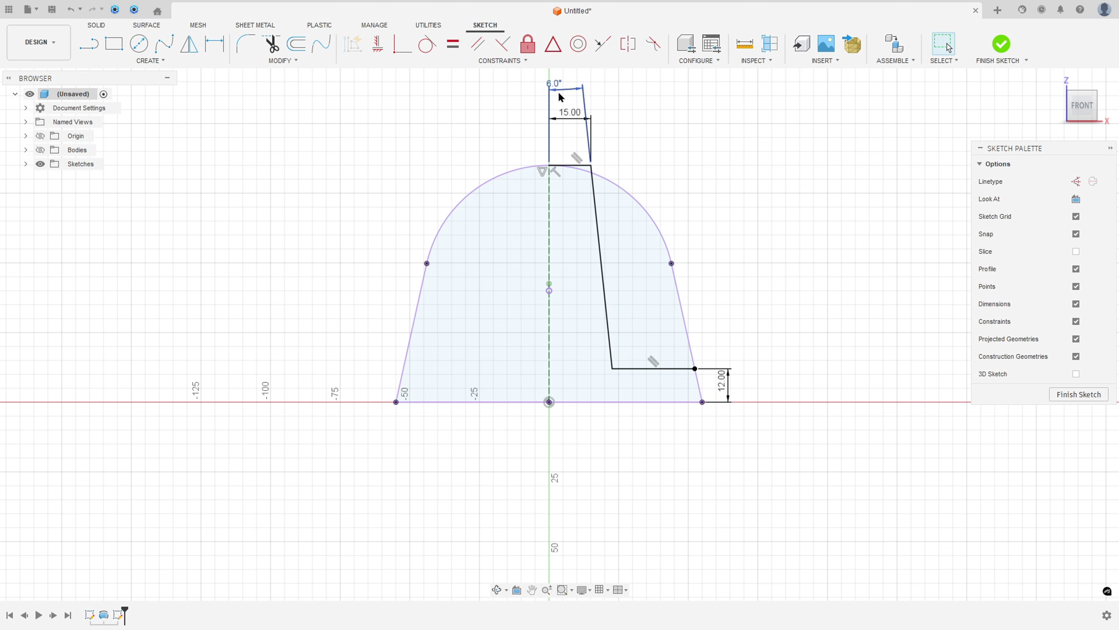
drag(573, 218, 593, 268)
key(Escape)
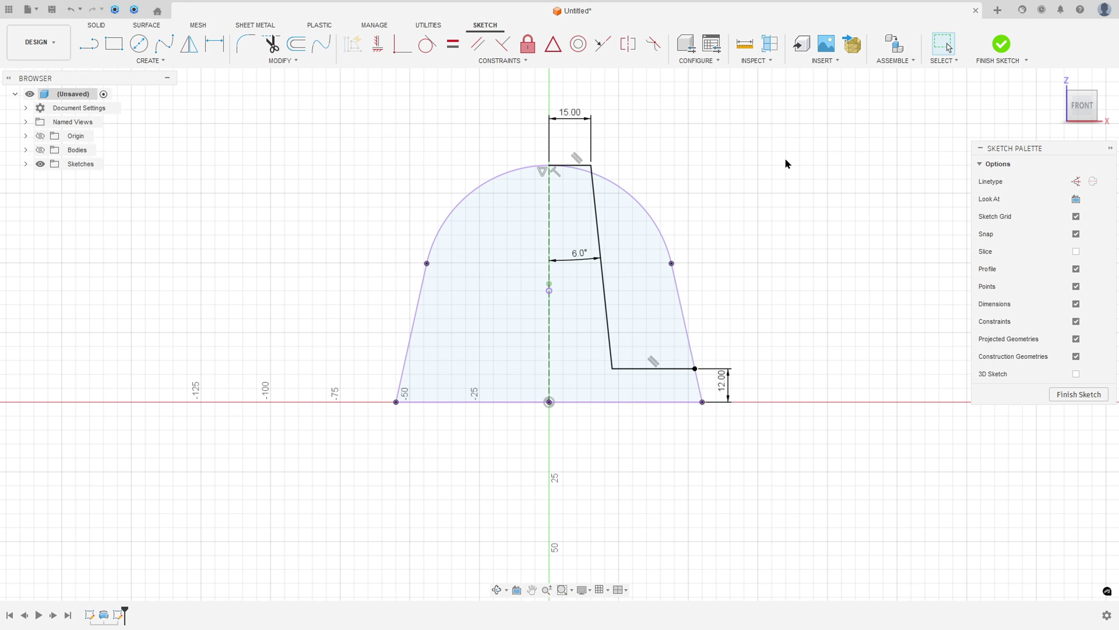
Mirror the top line, slanted line and lower horizontal line about the vertical construction line.
click(189, 44)
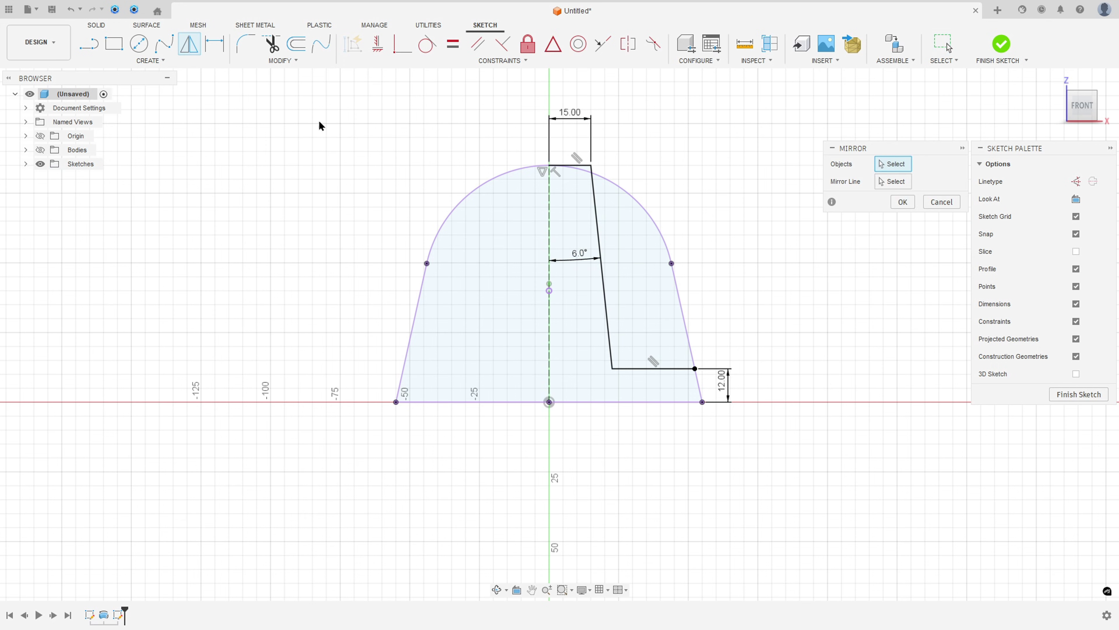
click(569, 166)
click(596, 205)
click(638, 369)
key(Tab)
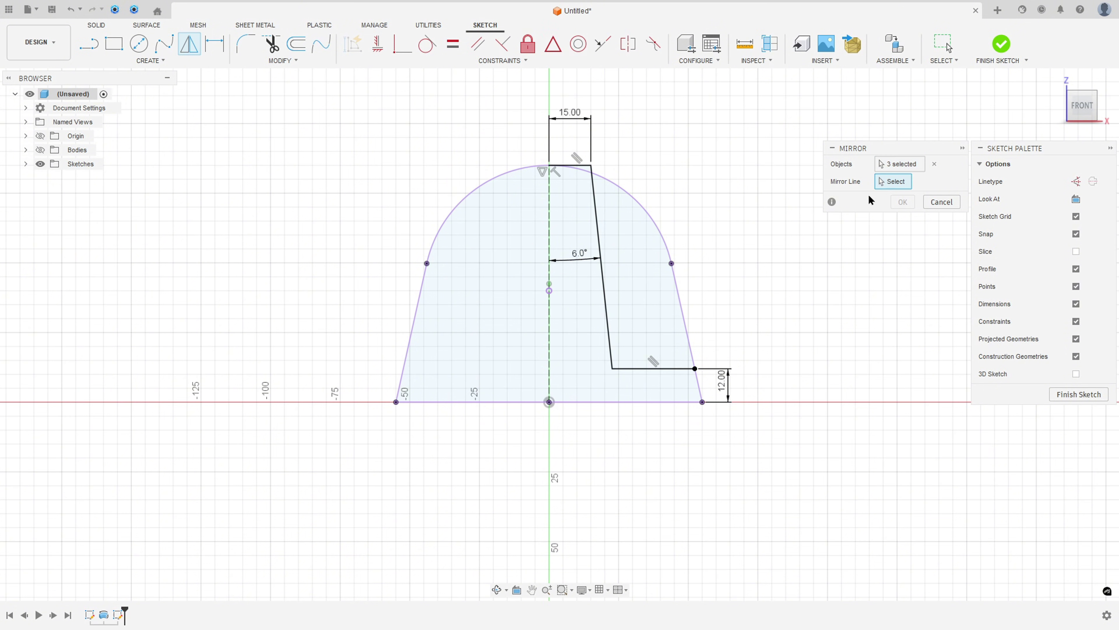
click(549, 328)
click(902, 202)
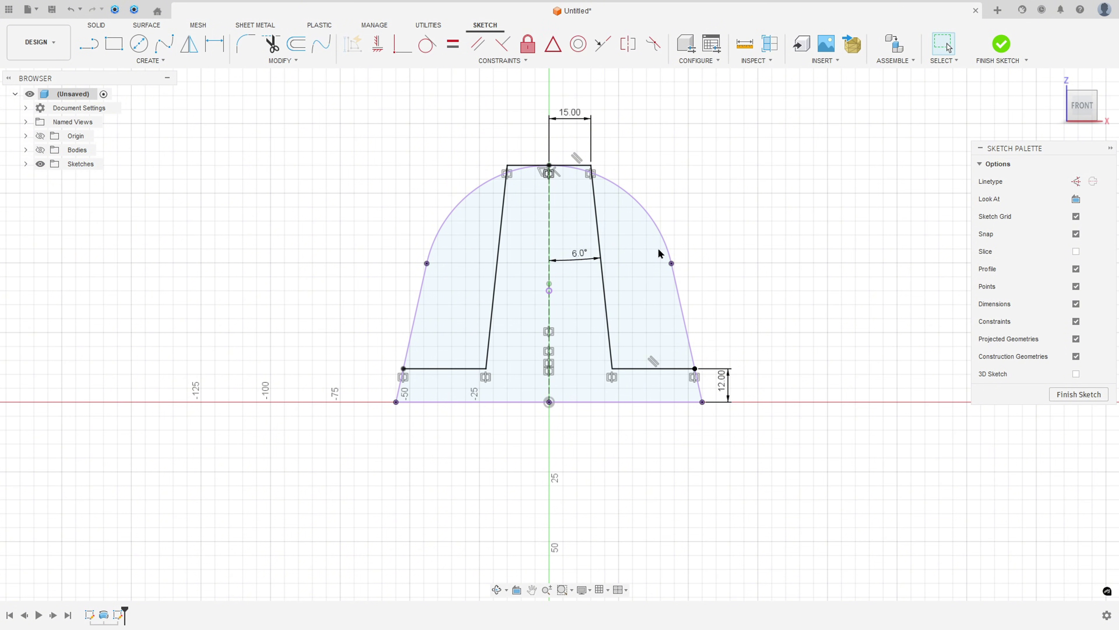
Finish the sketch and extrude-cut the two outer side profiles from the redisplayed dome body, symmetric with extent All.
click(637, 260)
click(475, 255)
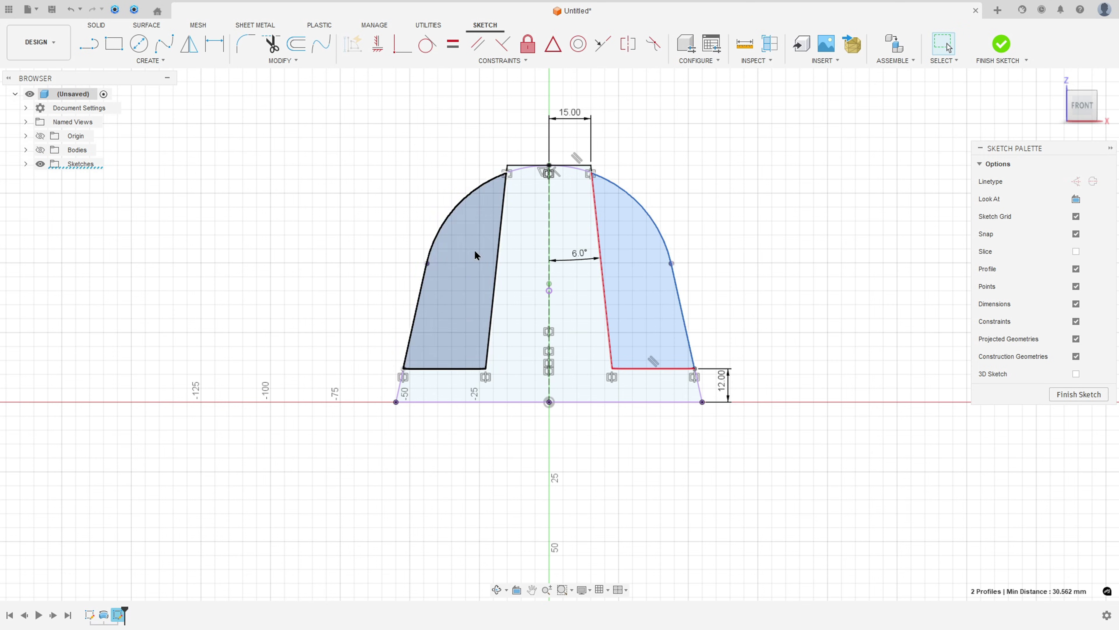
click(1000, 44)
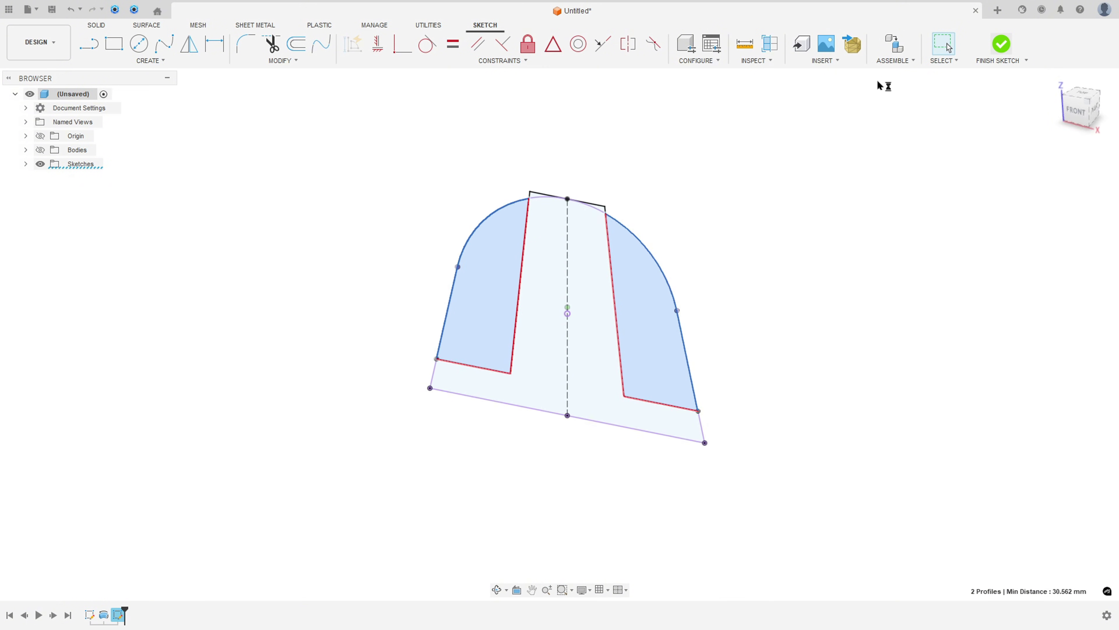
click(114, 46)
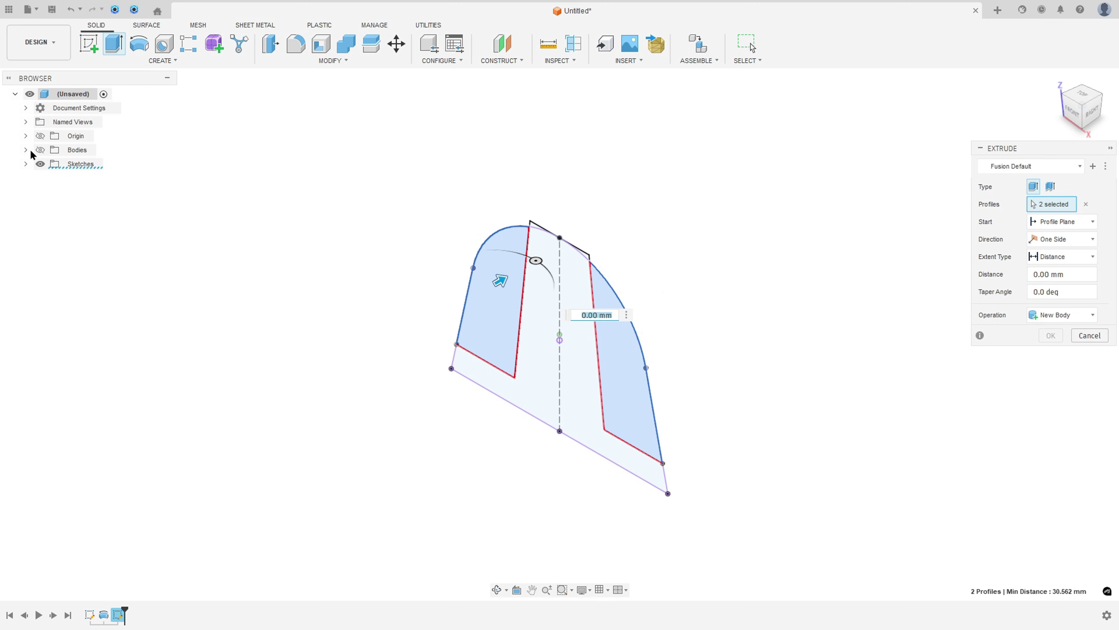
click(40, 149)
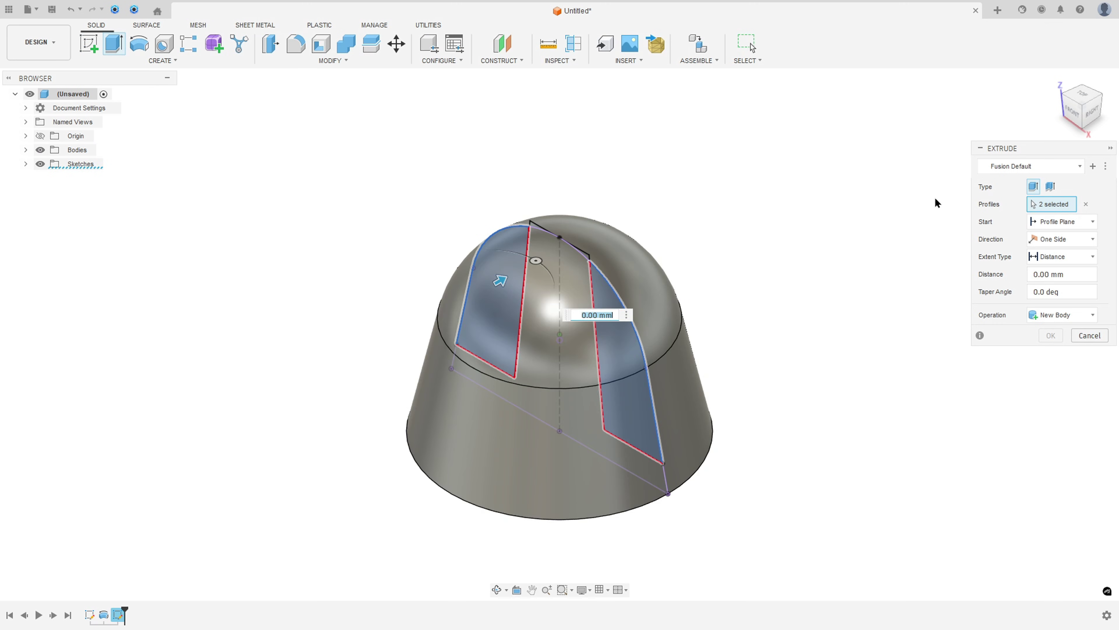
click(1062, 239)
click(1045, 279)
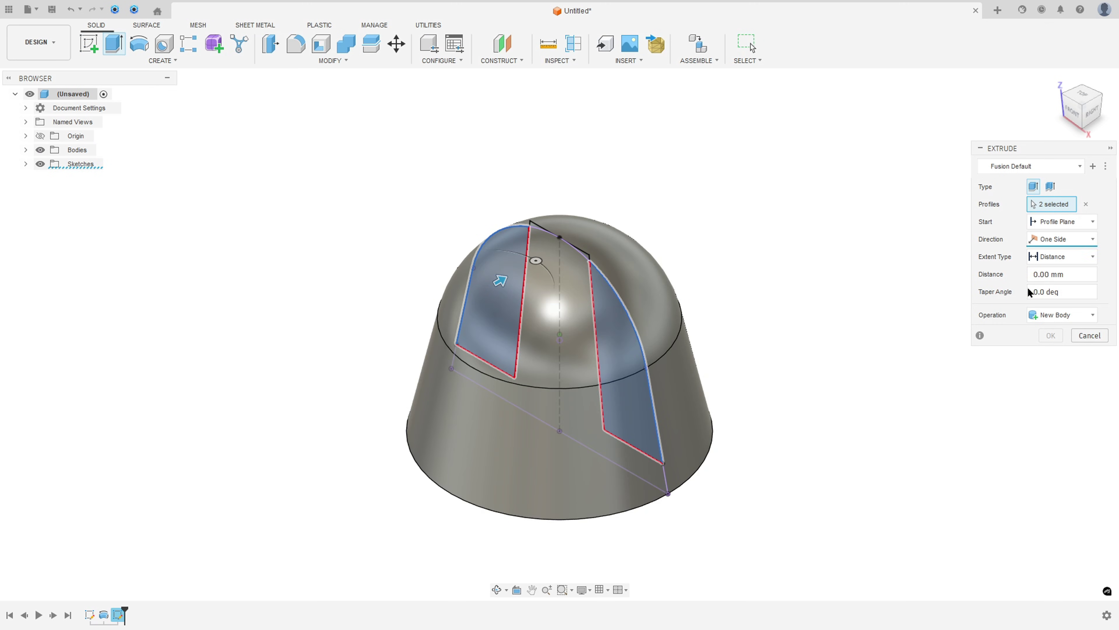
click(1069, 256)
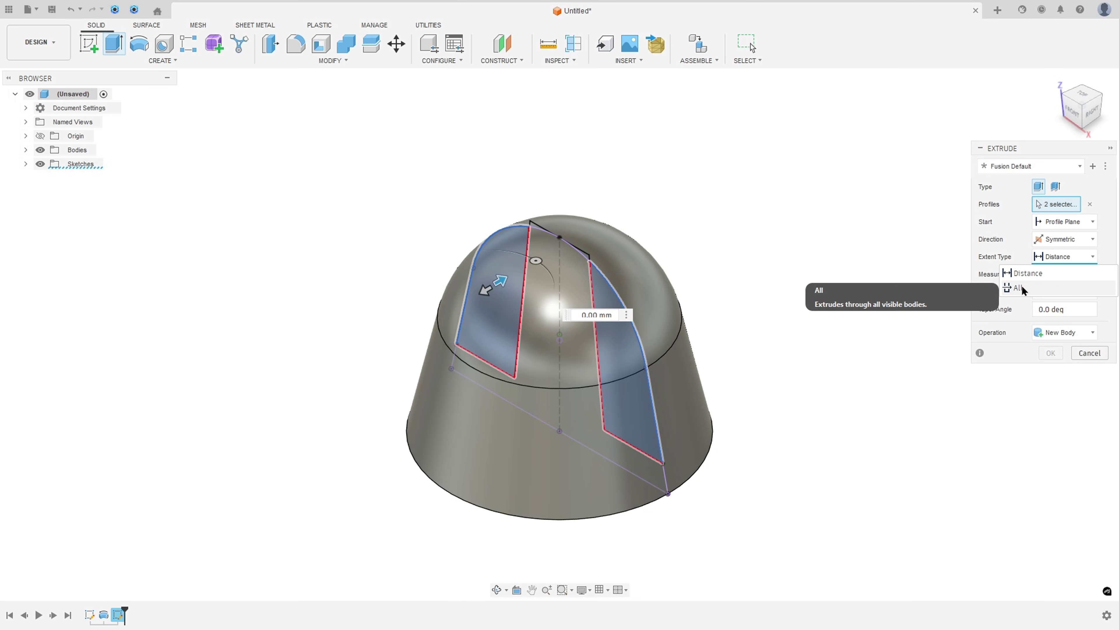
click(1031, 296)
click(1053, 335)
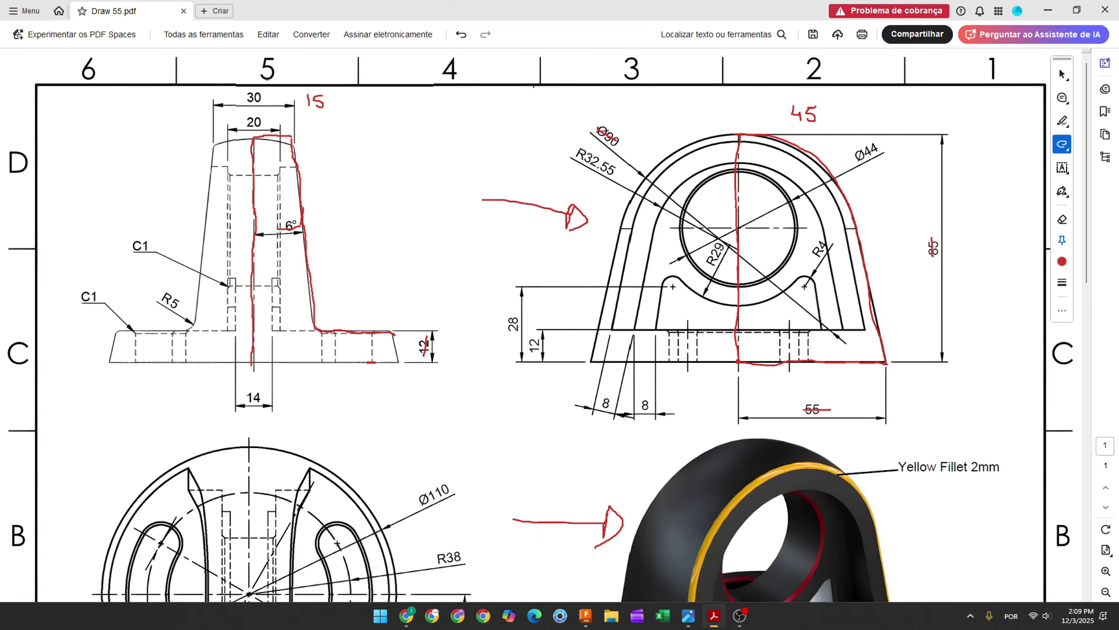
Switch to Draw 55.pdf and trace the Ø44 hole in red on the front view.
drag(778, 183, 755, 174)
mouse_move(688, 198)
mouse_down()
mouse_move(683, 245)
mouse_move(708, 278)
mouse_move(781, 273)
mouse_up()
drag(800, 222, 766, 178)
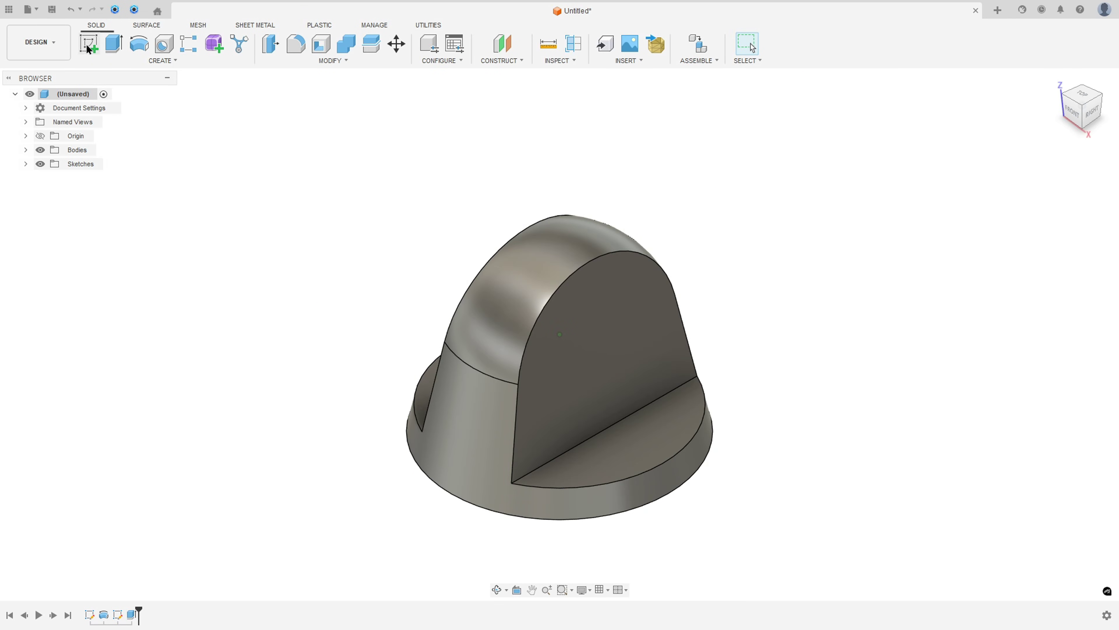
Switch to Fusion and start a sketch on the right plane, hiding the bodies to pick the plane and showing them again.
click(89, 43)
click(40, 150)
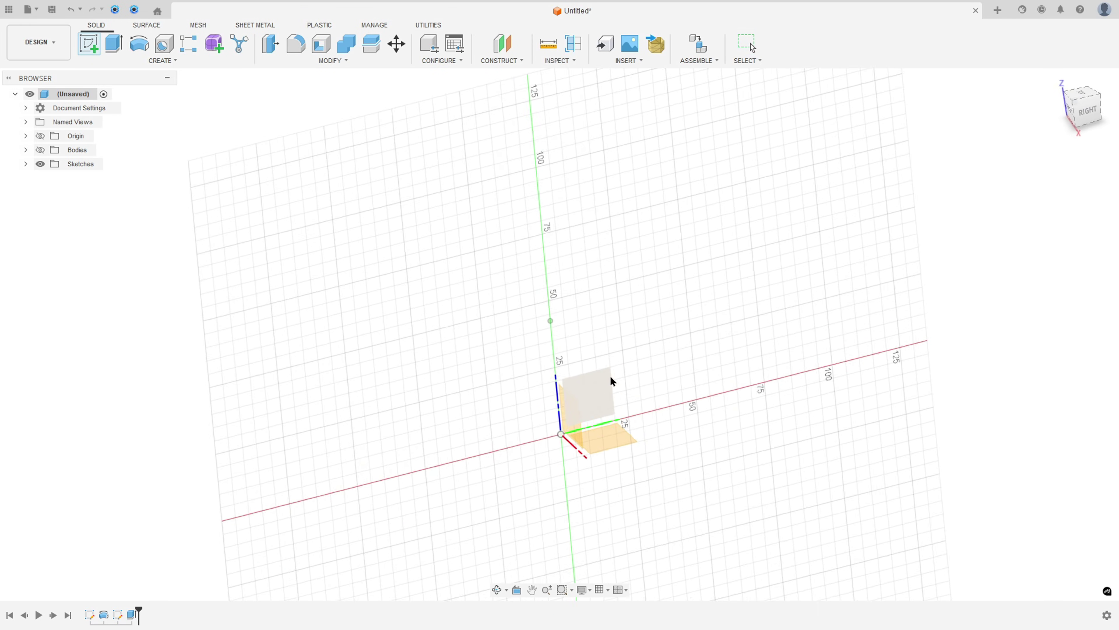
click(606, 396)
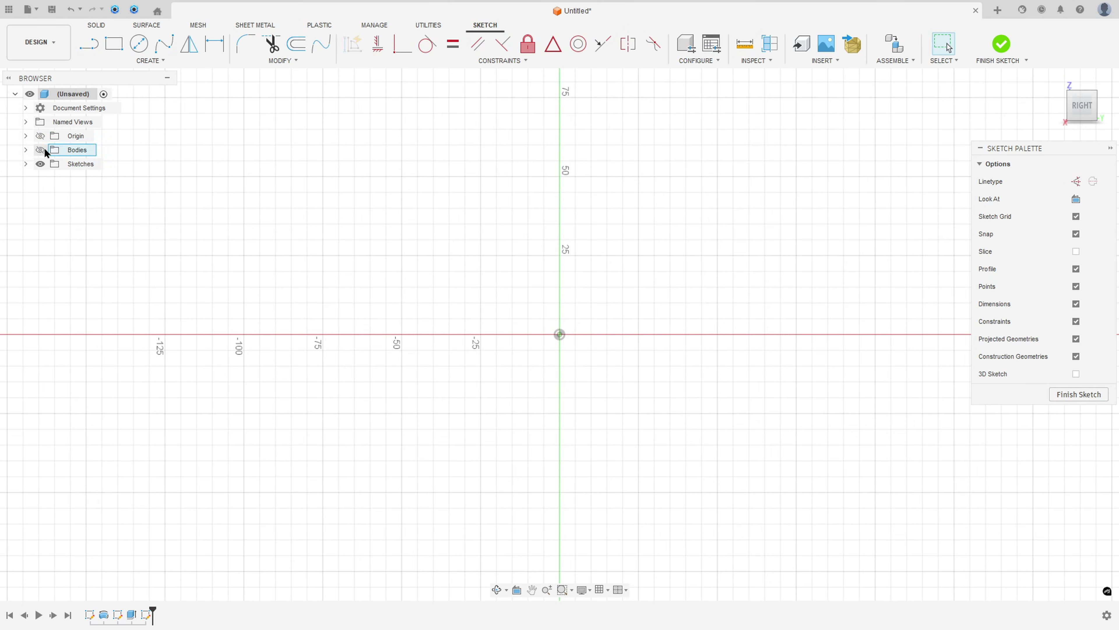
click(40, 149)
middle_drag(455, 215, 451, 342)
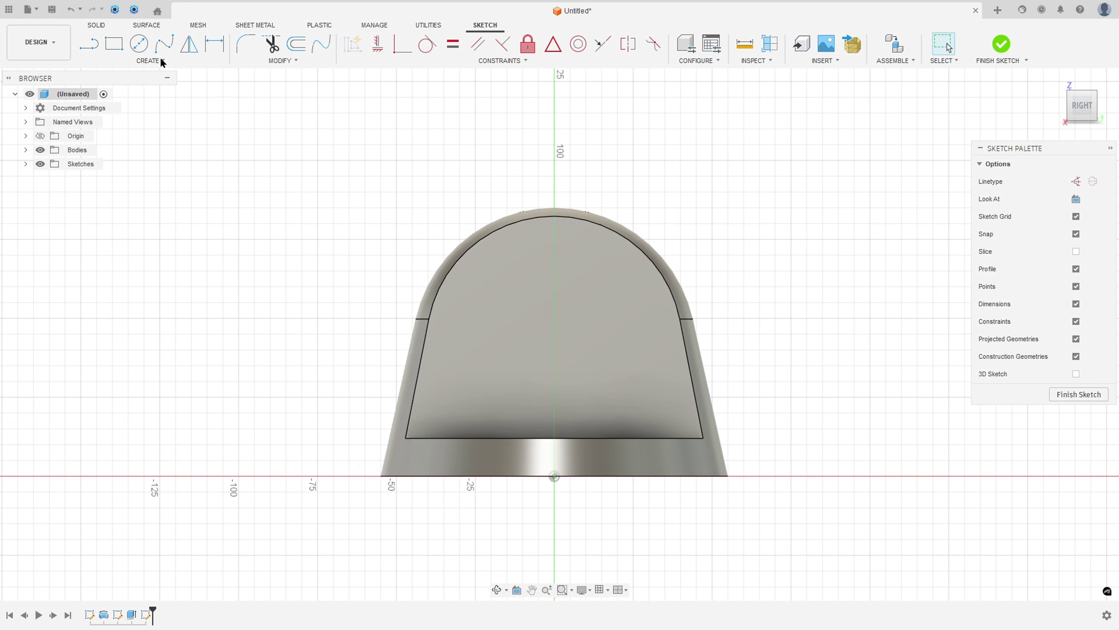
Draw a 44 mm diameter circle on the vertical axis, level with the ends of the dome's arc.
click(139, 43)
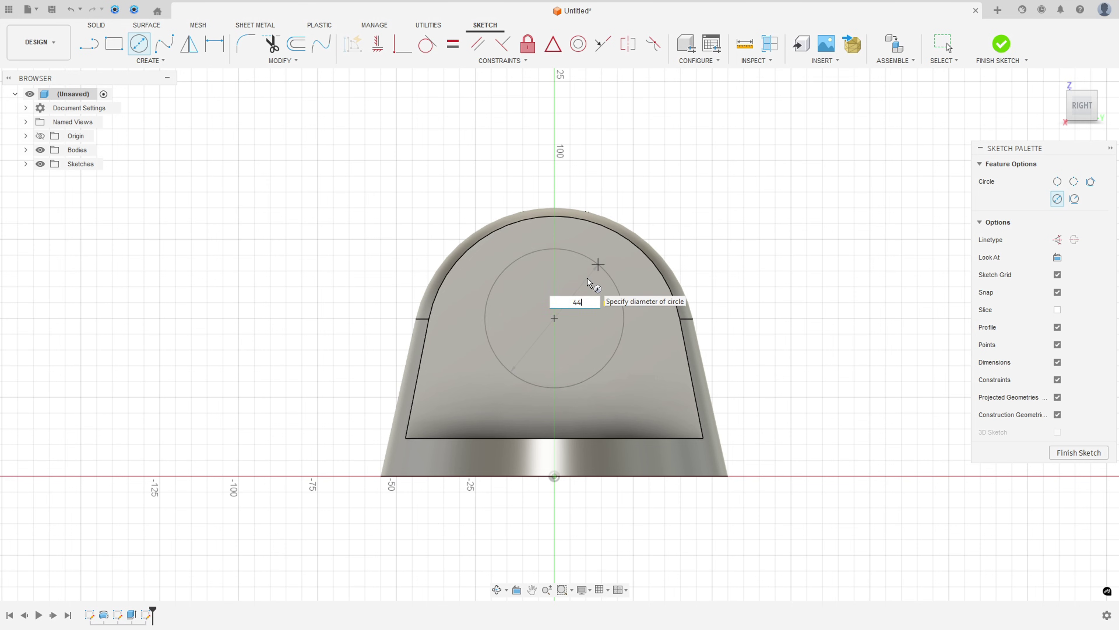
key(Return)
key(Escape)
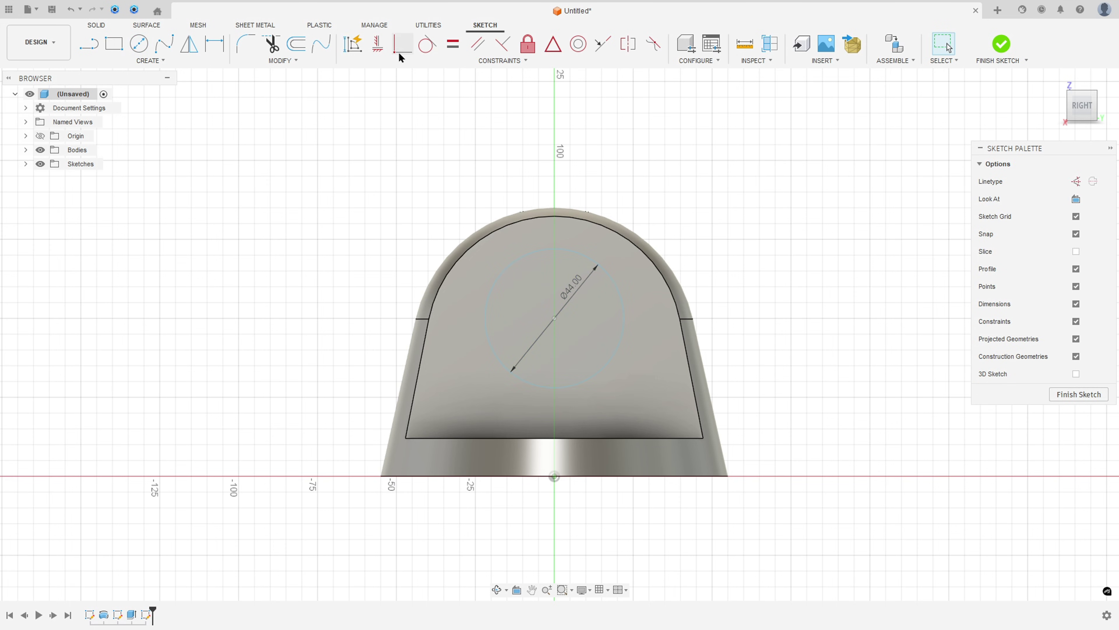
Constrain the circle's centre level with the arc's end point and vertically in line with the origin, and finish the sketch.
click(378, 43)
click(429, 320)
click(554, 319)
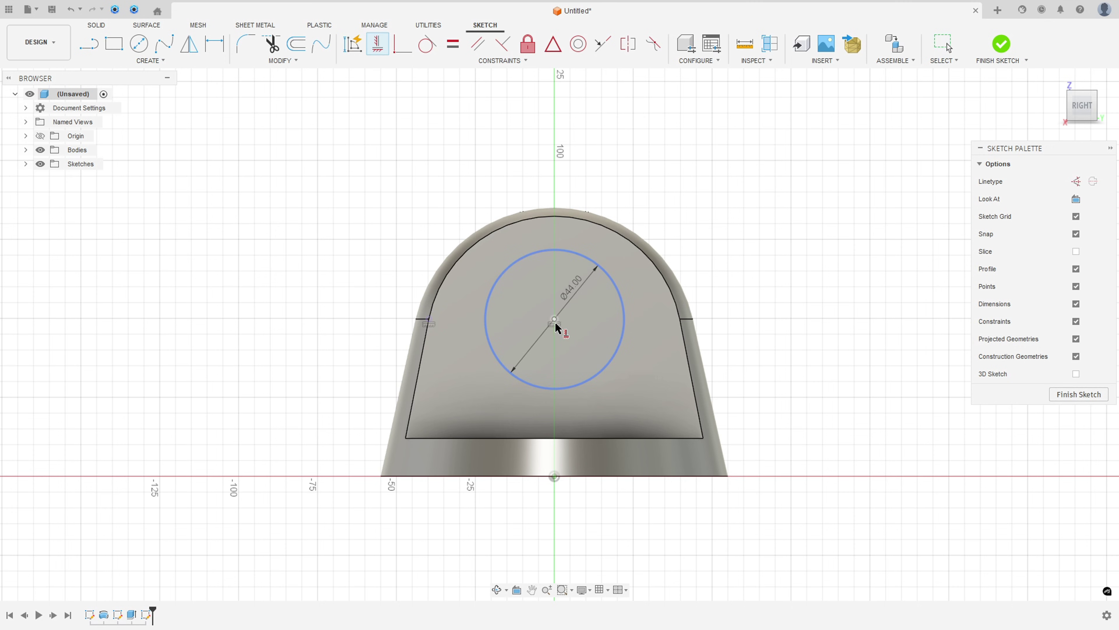
click(554, 477)
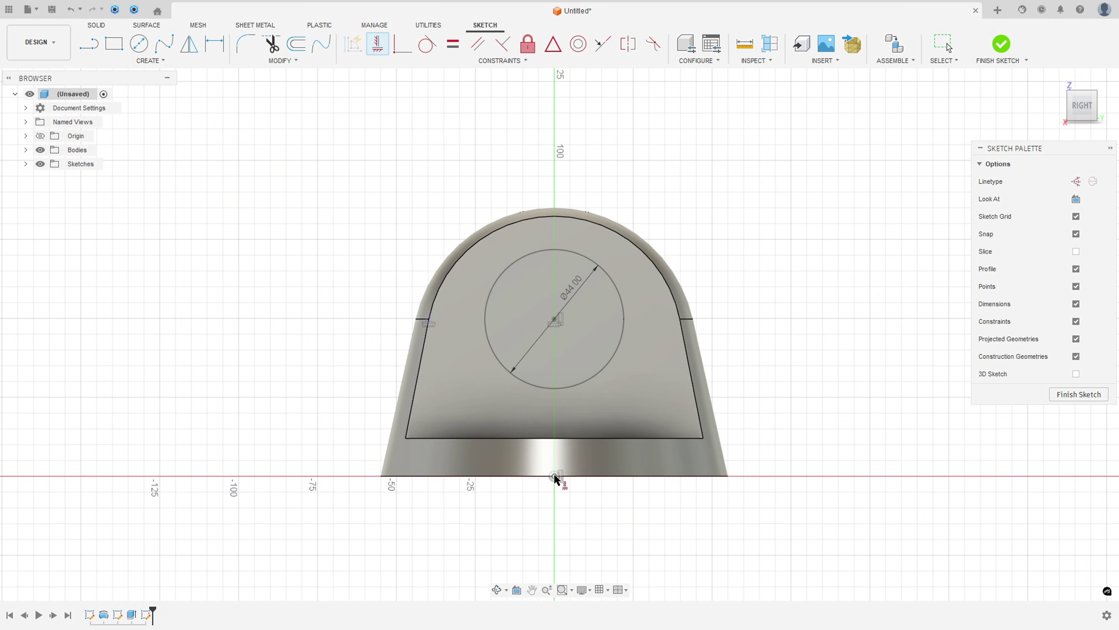
click(40, 151)
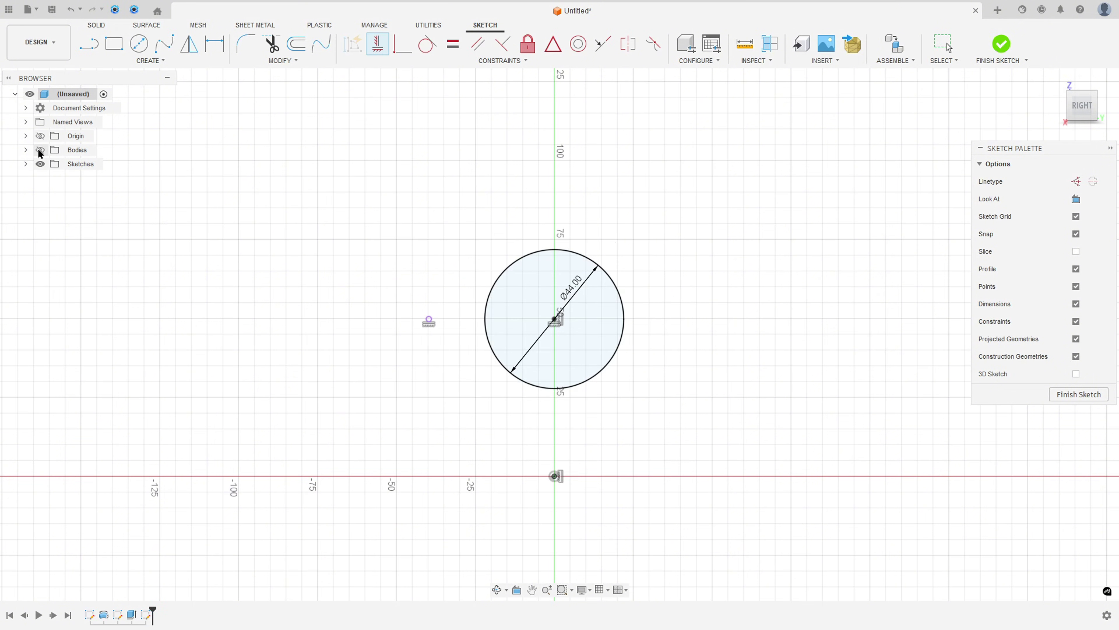
click(40, 151)
click(1000, 43)
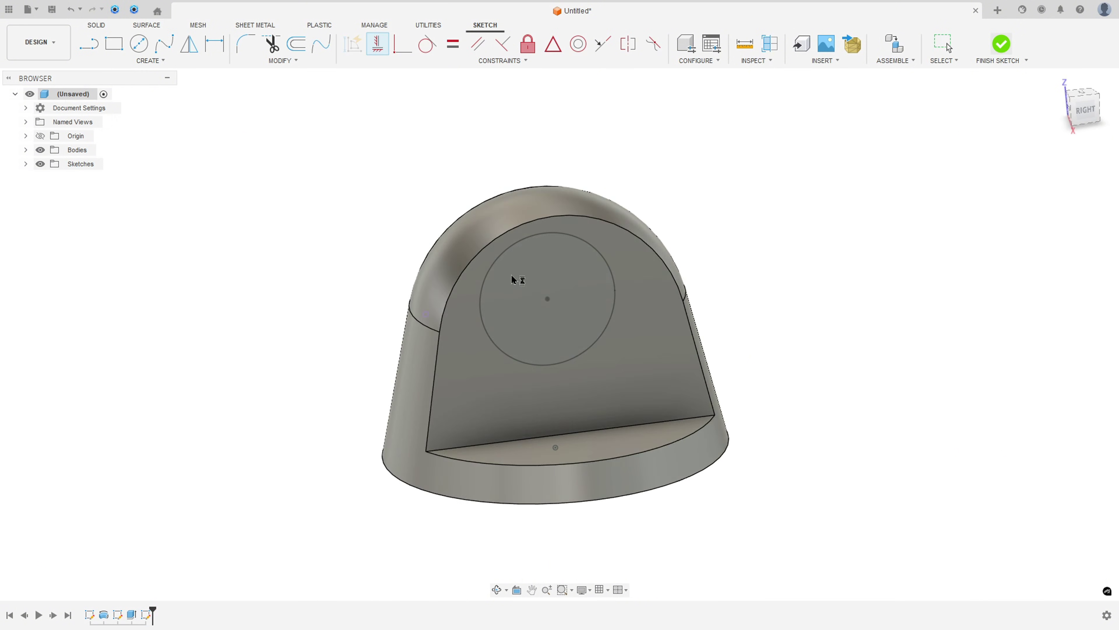
Extrude-cut the 44 mm circle through the redisplayed body, symmetric with extent All.
click(39, 150)
click(114, 44)
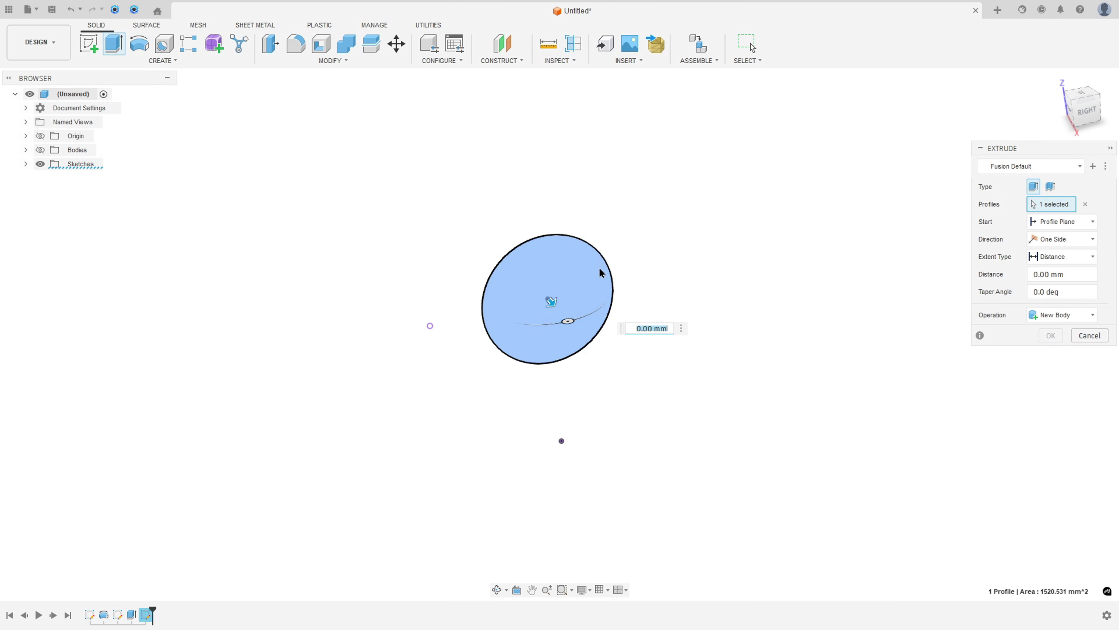
click(40, 150)
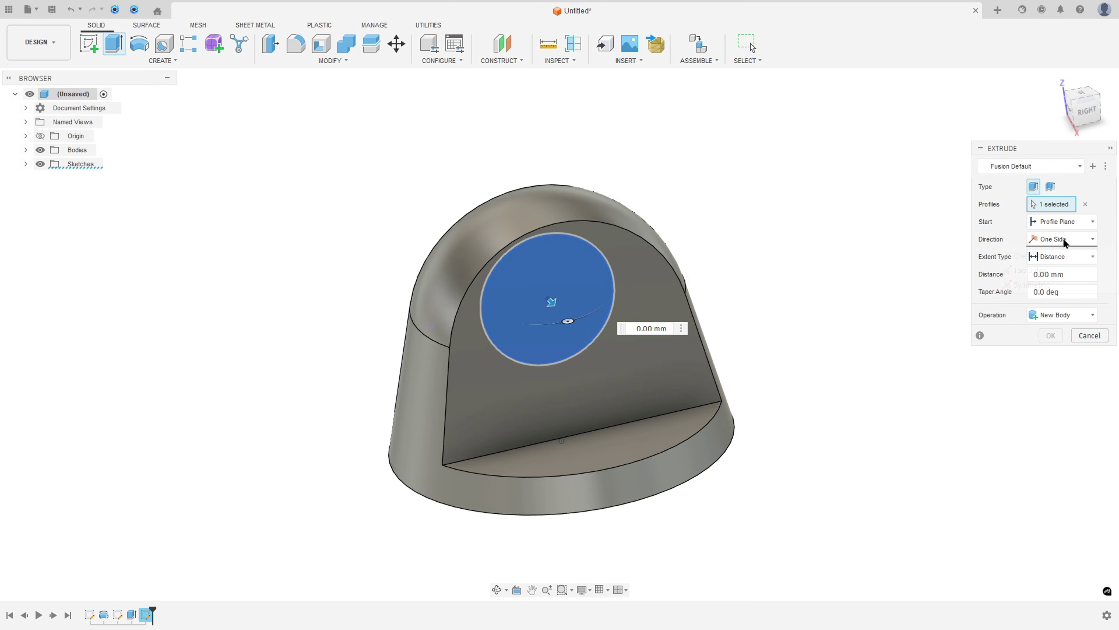
click(1027, 285)
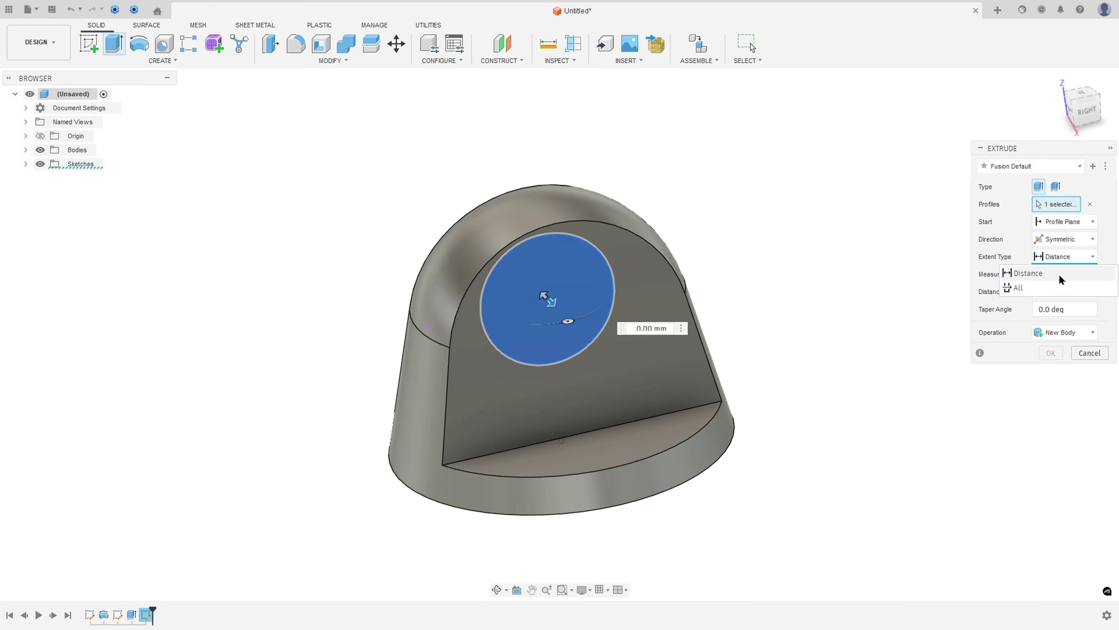
click(1082, 256)
click(1045, 295)
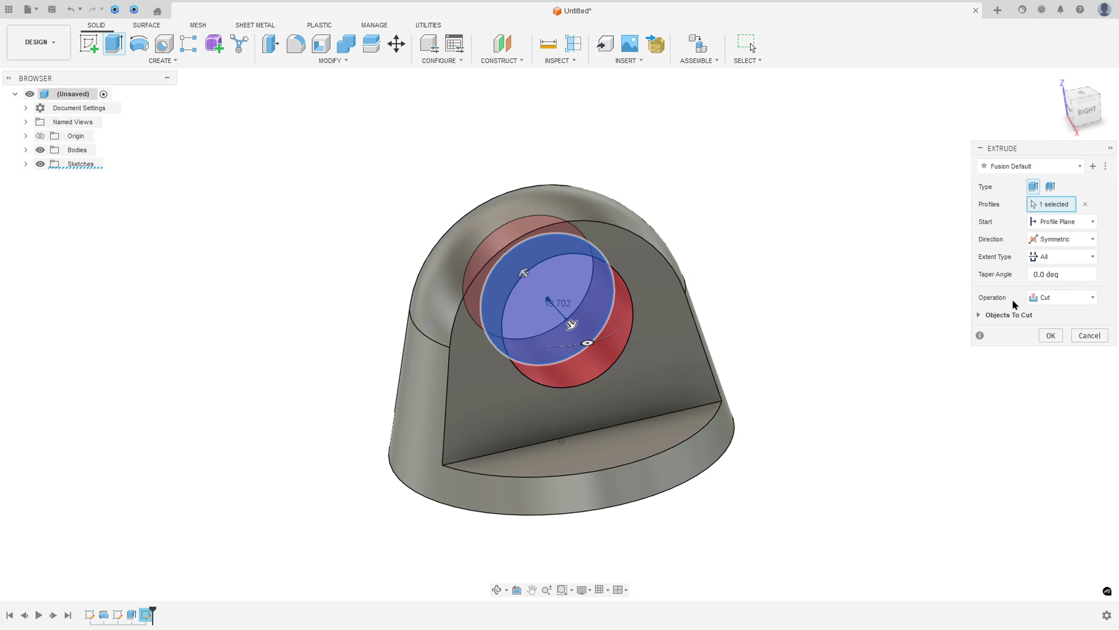
click(1054, 339)
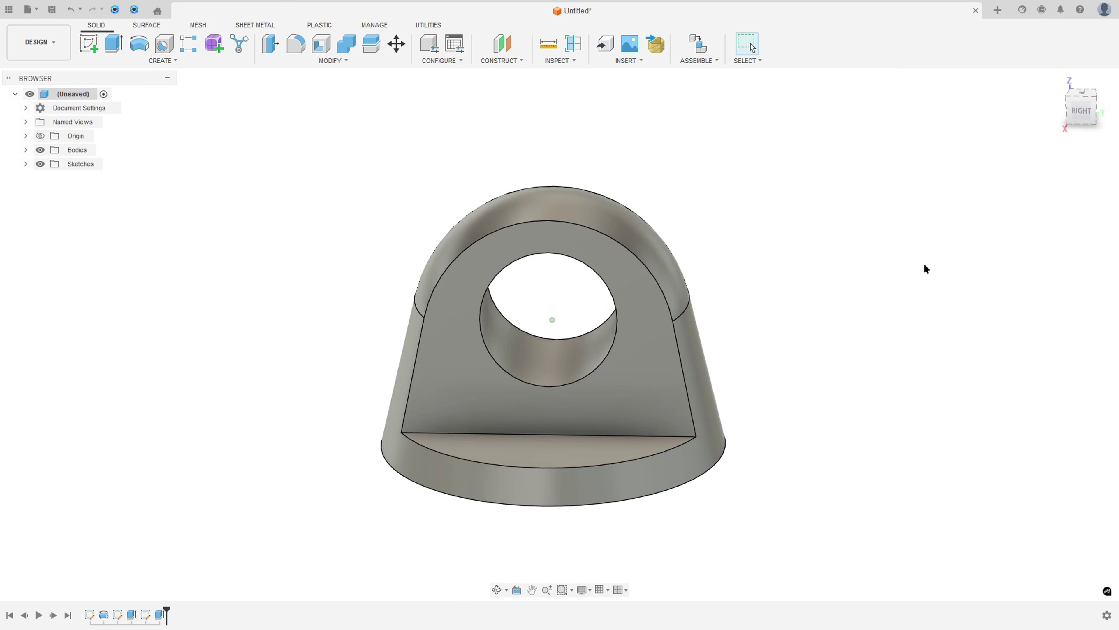
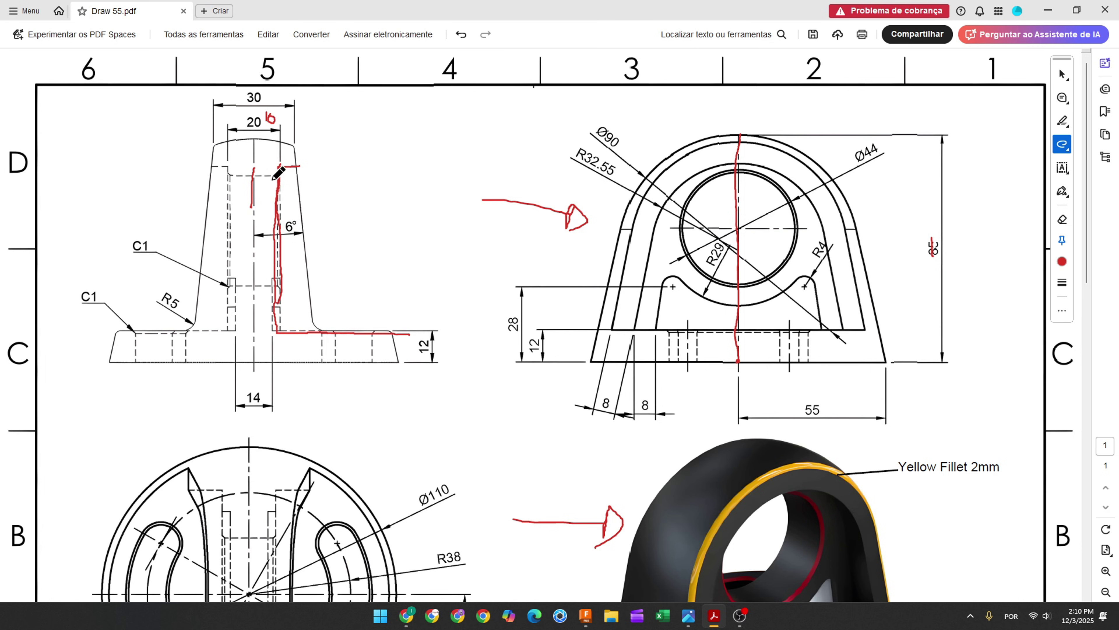
Mark in red in Draw 55.pdf the side view's centreline, recess profile and outward arrow, and the front view's two inner outlines.
drag(254, 137, 252, 310)
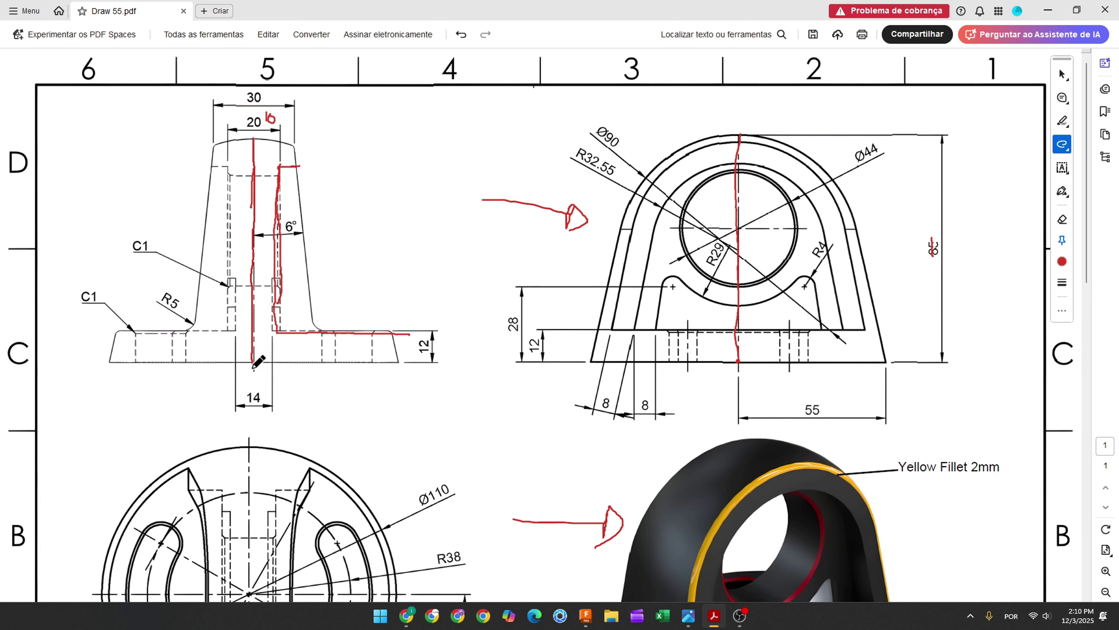
drag(253, 366, 253, 369)
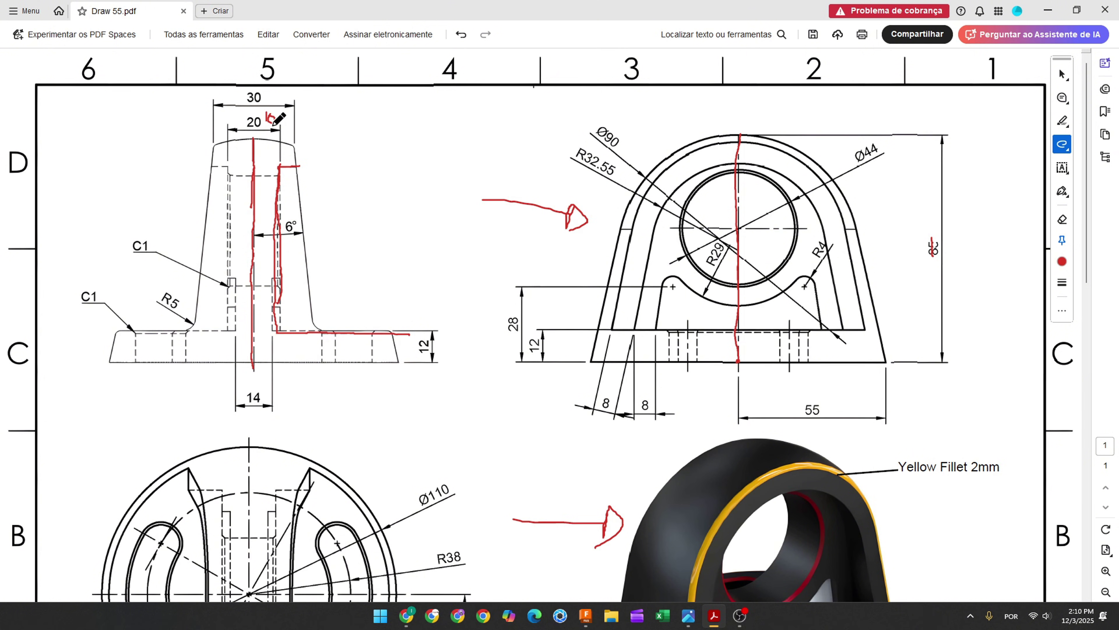
mouse_move(278, 172)
mouse_down()
mouse_move(275, 336)
mouse_move(410, 334)
mouse_up()
mouse_move(322, 259)
mouse_down()
mouse_move(370, 253)
mouse_move(357, 264)
mouse_up()
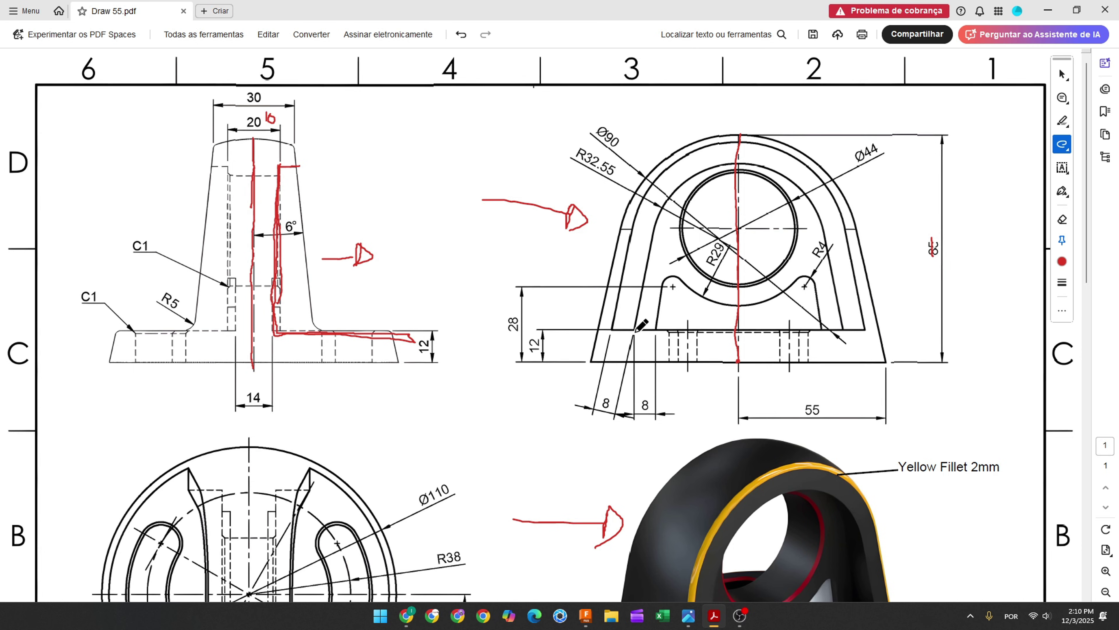
mouse_move(635, 329)
mouse_down()
mouse_move(845, 330)
mouse_move(822, 225)
mouse_move(798, 186)
mouse_move(746, 162)
mouse_move(705, 163)
mouse_move(663, 203)
mouse_move(654, 237)
mouse_up()
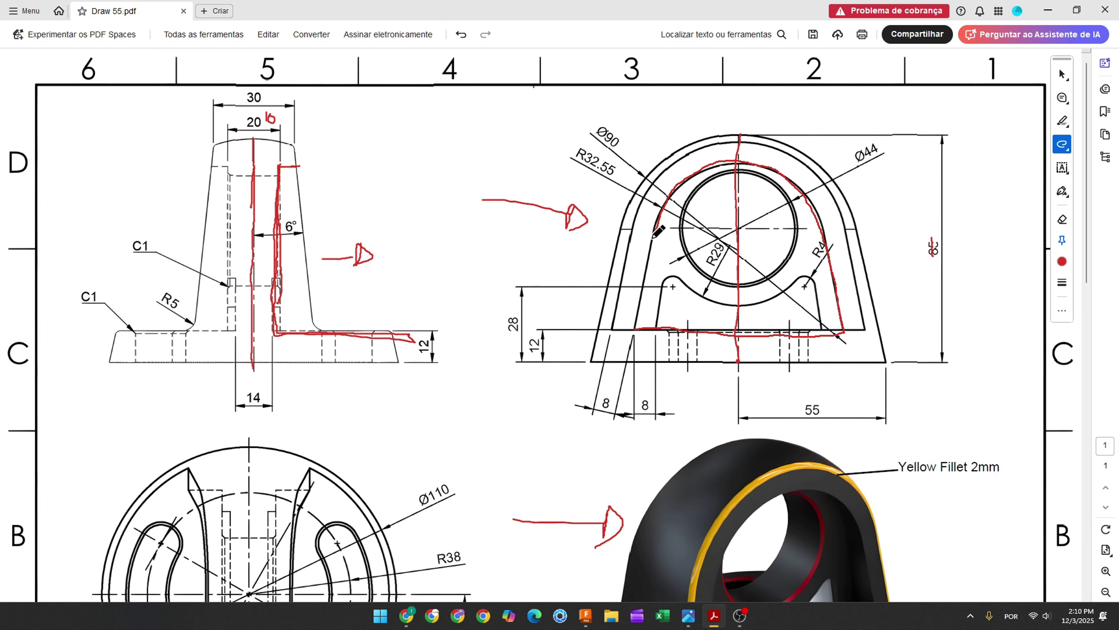
mouse_move(634, 325)
mouse_down()
mouse_move(616, 312)
mouse_move(642, 201)
mouse_move(685, 159)
mouse_move(744, 143)
mouse_move(805, 169)
mouse_move(827, 195)
mouse_move(854, 316)
mouse_up()
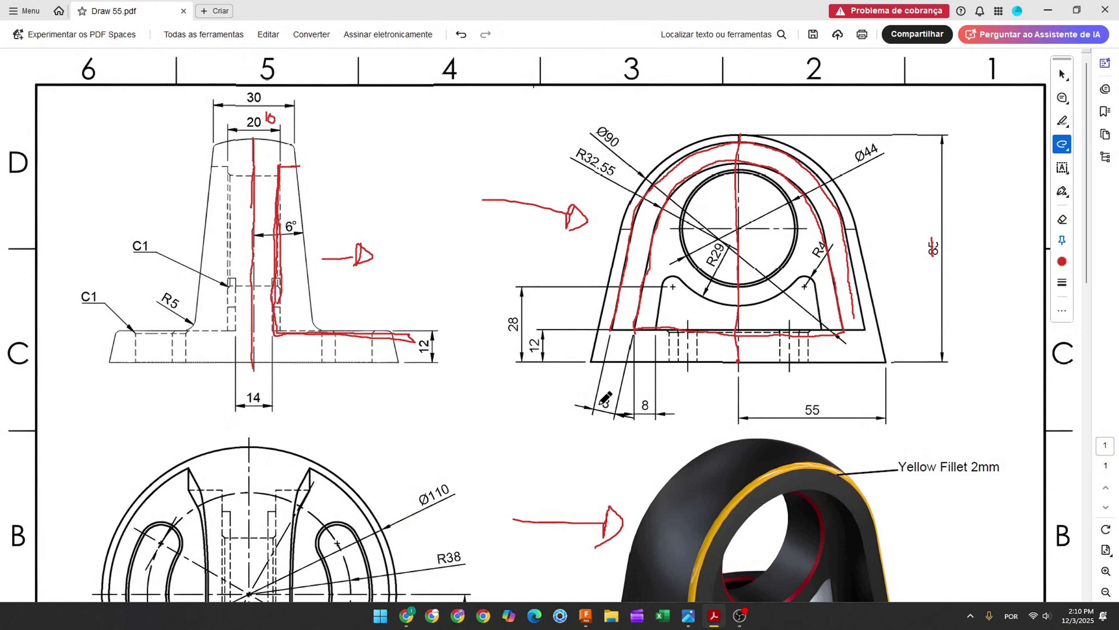
Strike through the left 8 mm dimension in Draw 55.pdf, switch to Fusion and start a sketch on the YZ origin plane.
drag(612, 410, 616, 409)
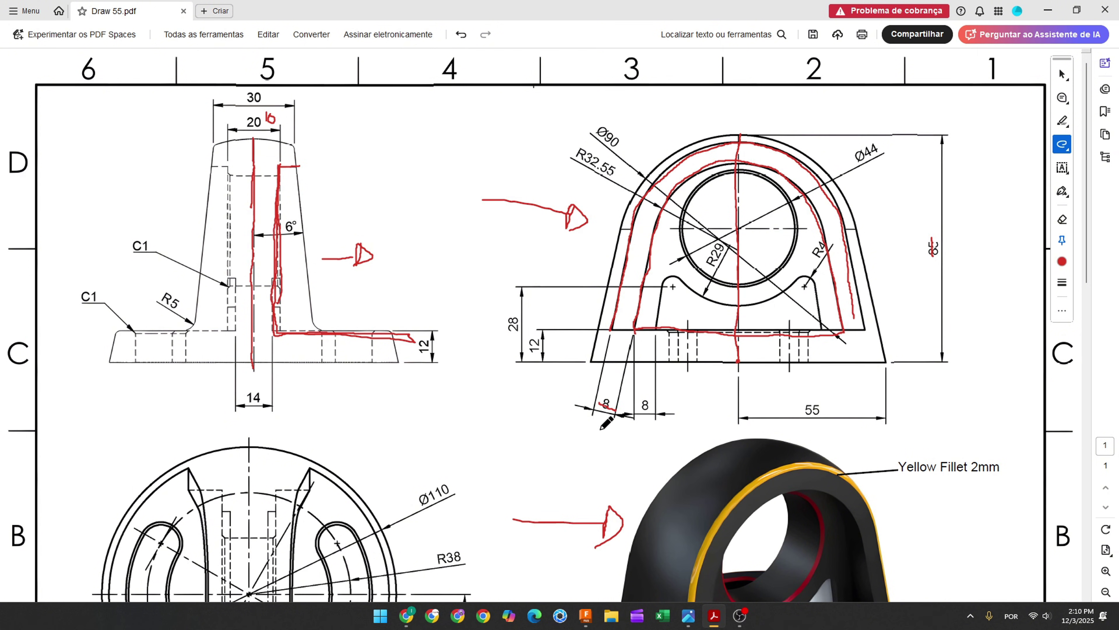
click(586, 615)
click(102, 43)
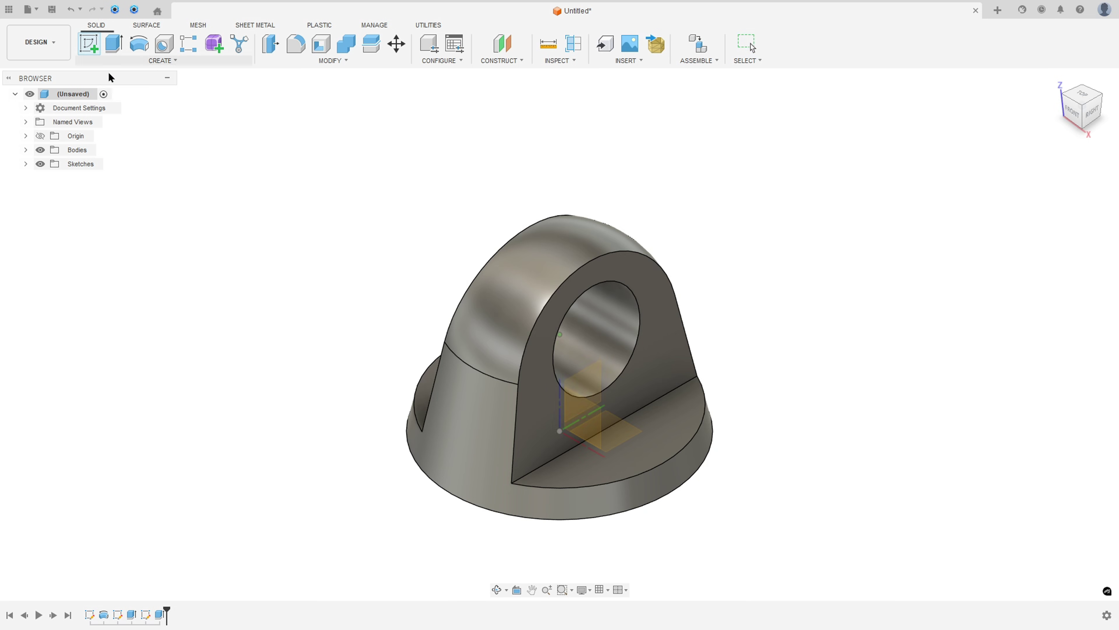
click(615, 442)
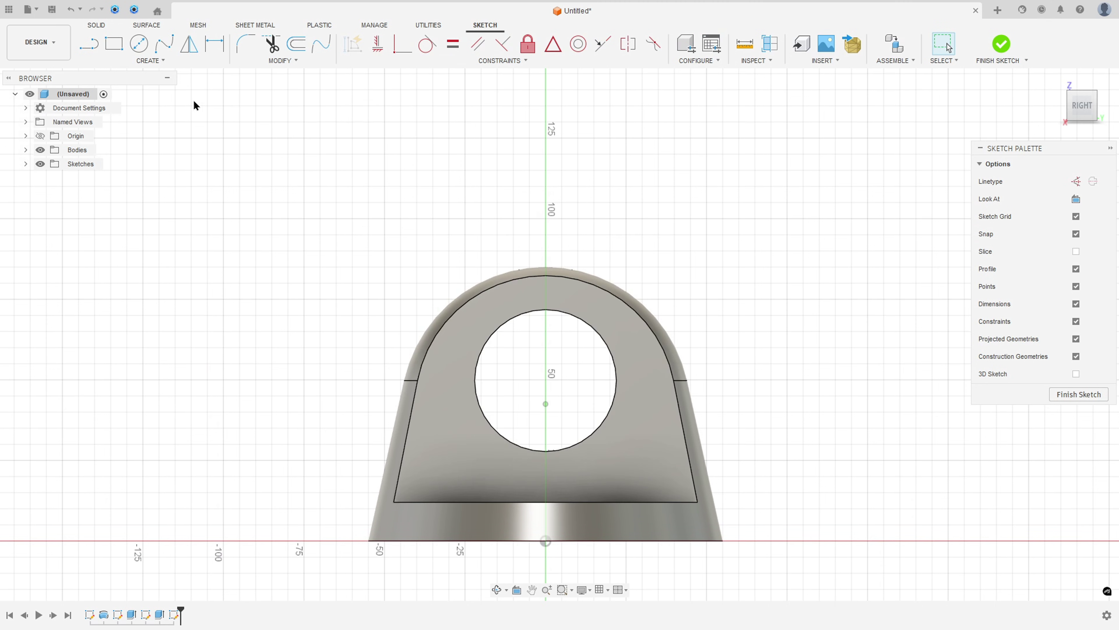
Project the flat side face with the 44 mm hole into the sketch and hide the body.
click(150, 61)
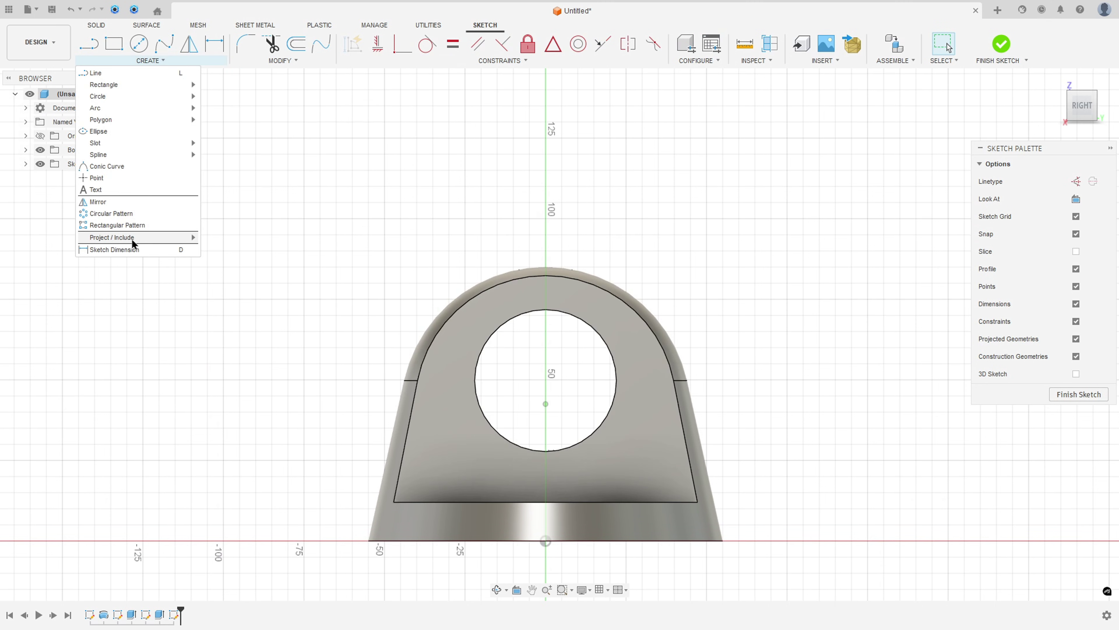
mouse_move(132, 238)
click(212, 237)
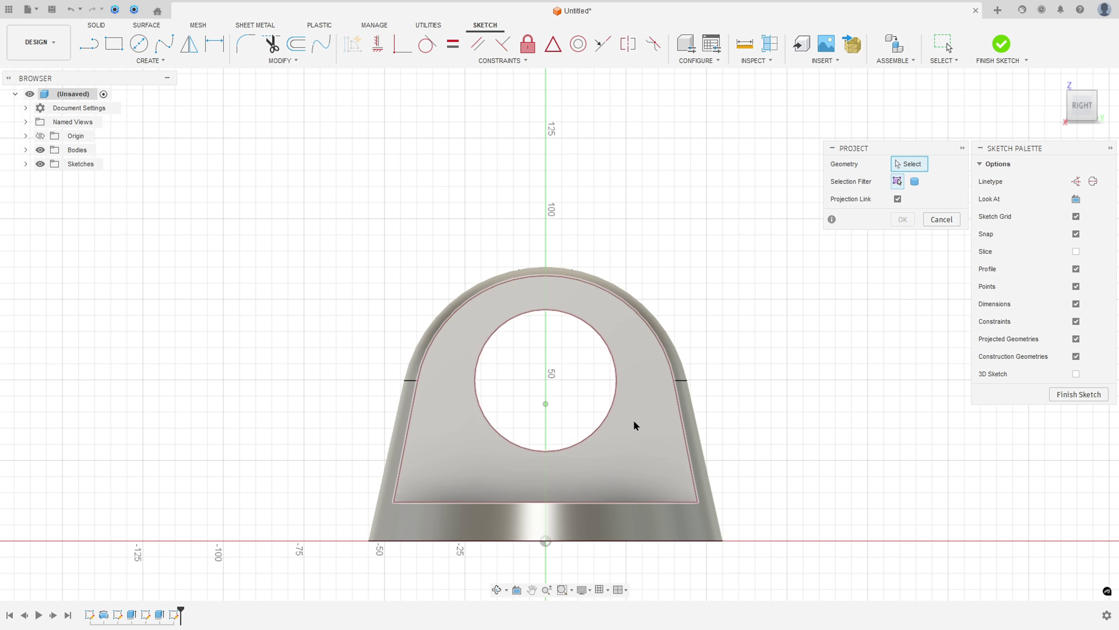
click(643, 428)
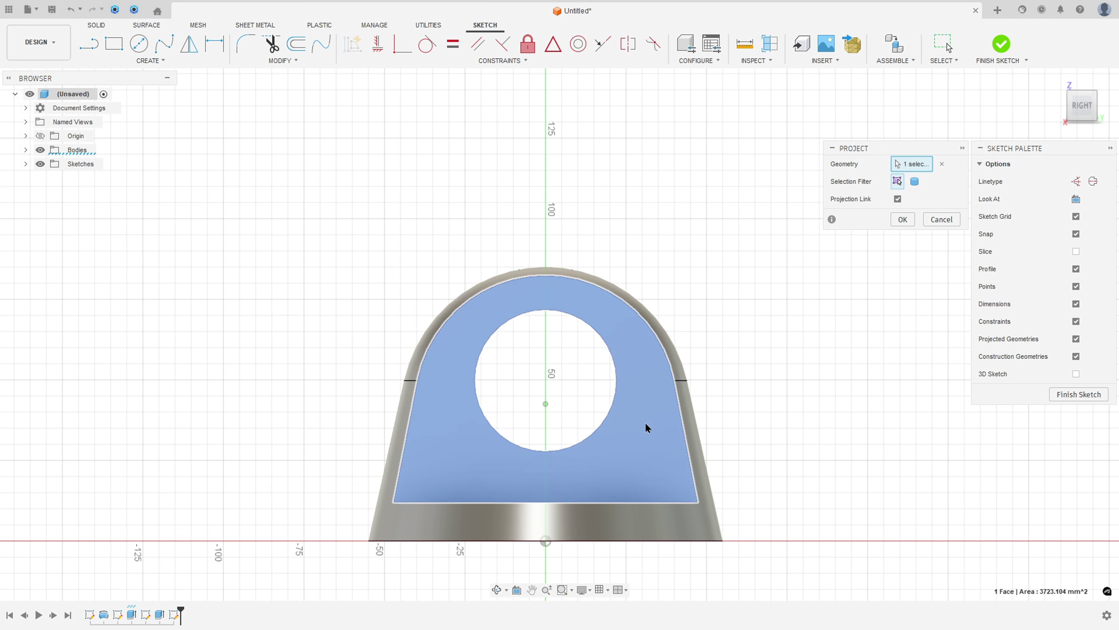
click(902, 220)
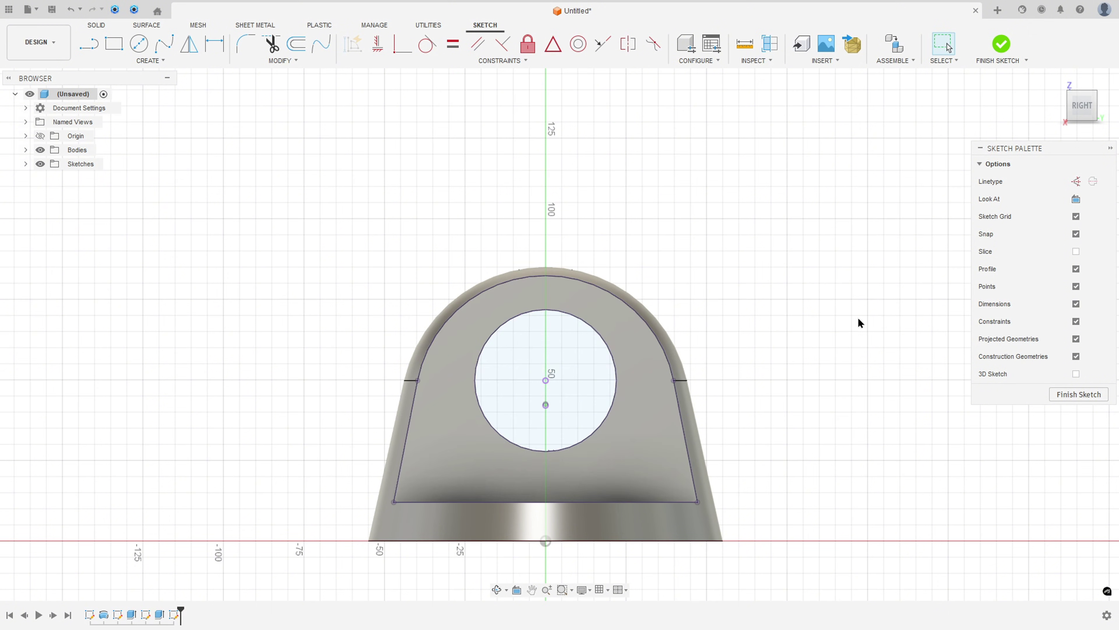
click(26, 150)
click(50, 163)
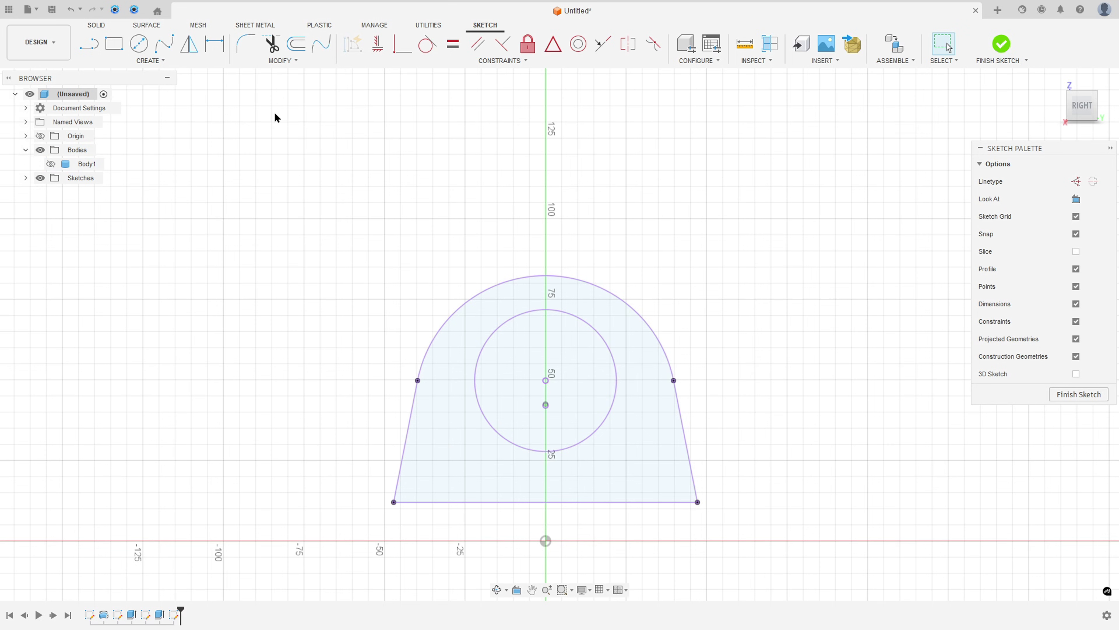
Offset the projected arc and its two slanted side lines 8 mm inward.
click(296, 44)
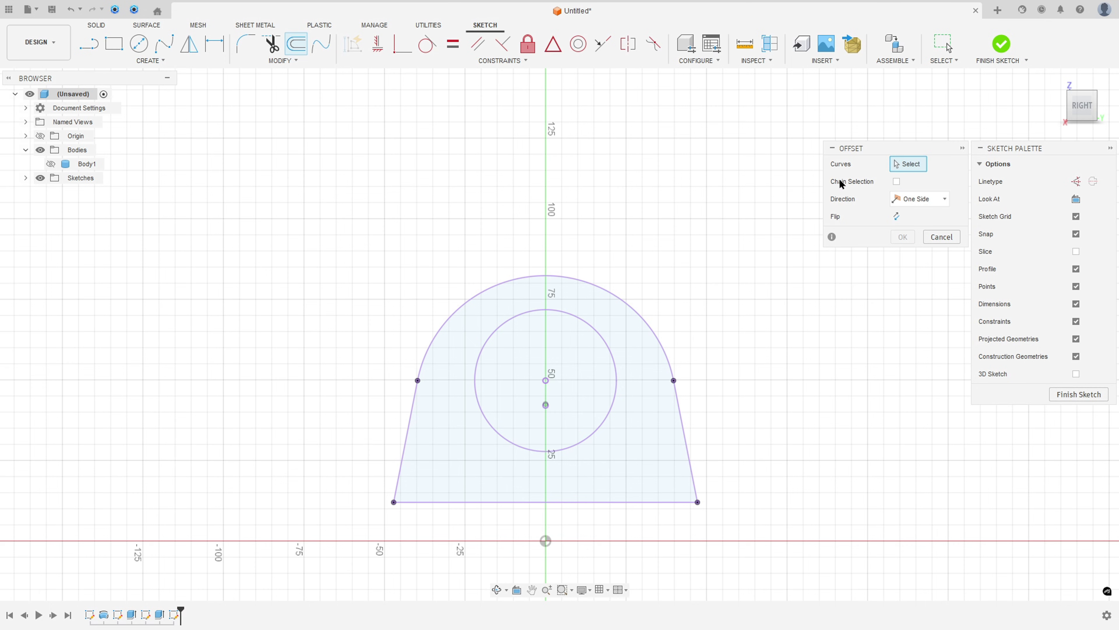
click(411, 418)
click(426, 355)
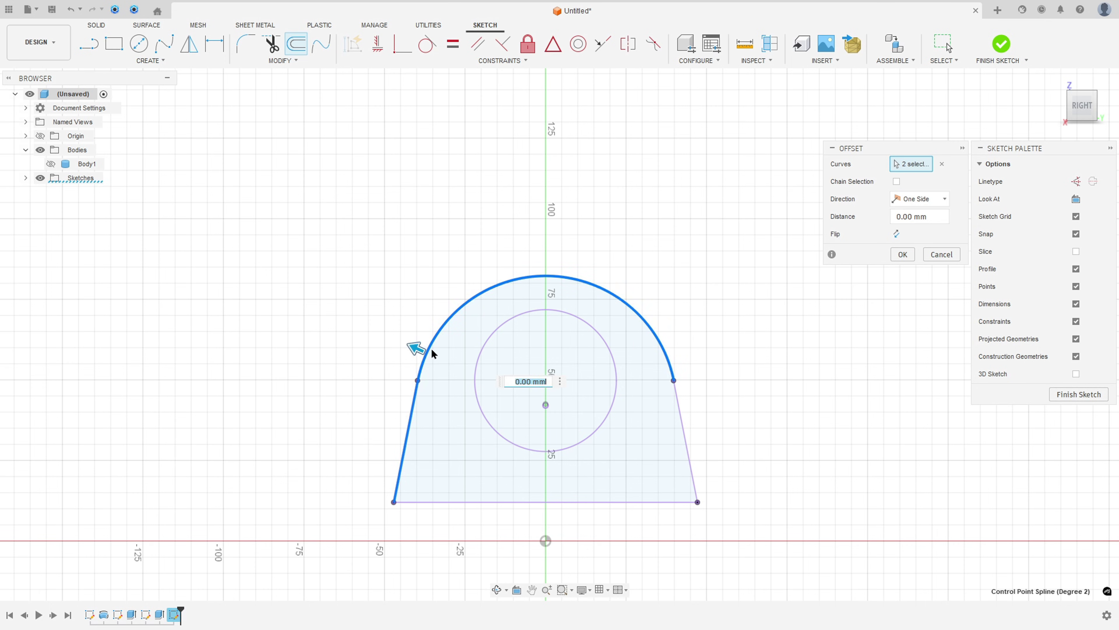
click(680, 407)
drag(666, 413, 639, 415)
text(8)
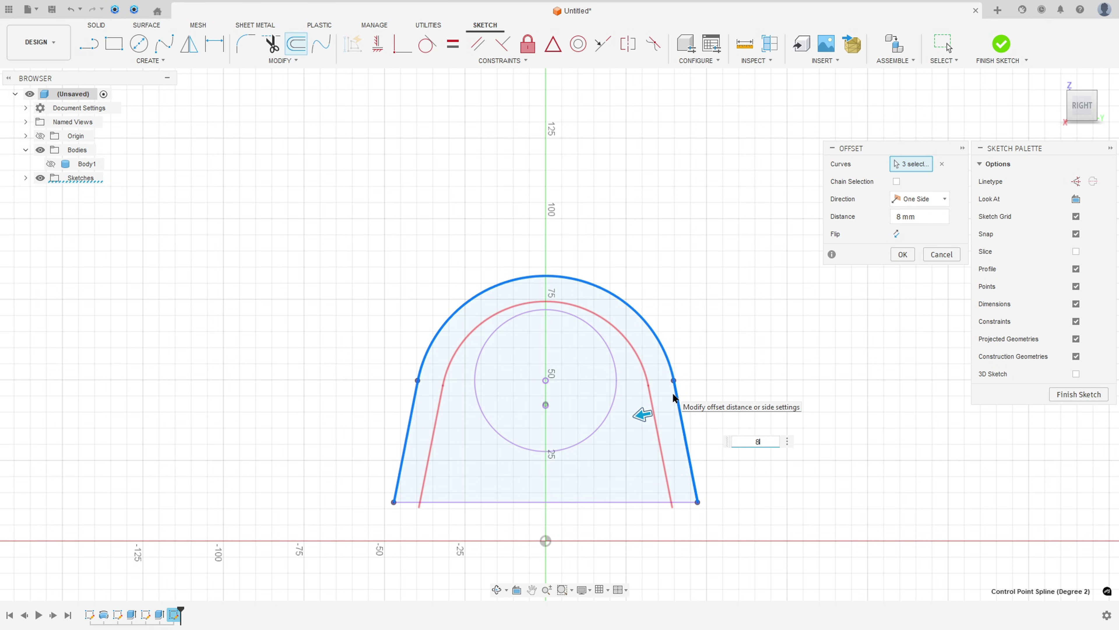
click(903, 254)
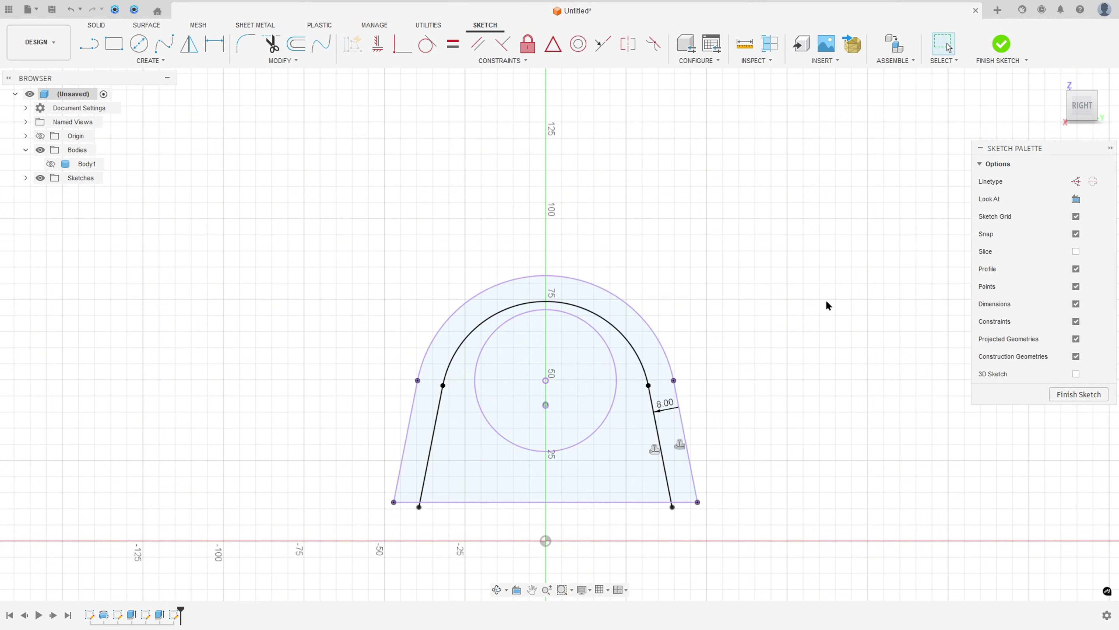
Finish the sketch, show the body, and extrude-cut the inner profile around the circle from a 10 mm start offset with extent All.
click(493, 489)
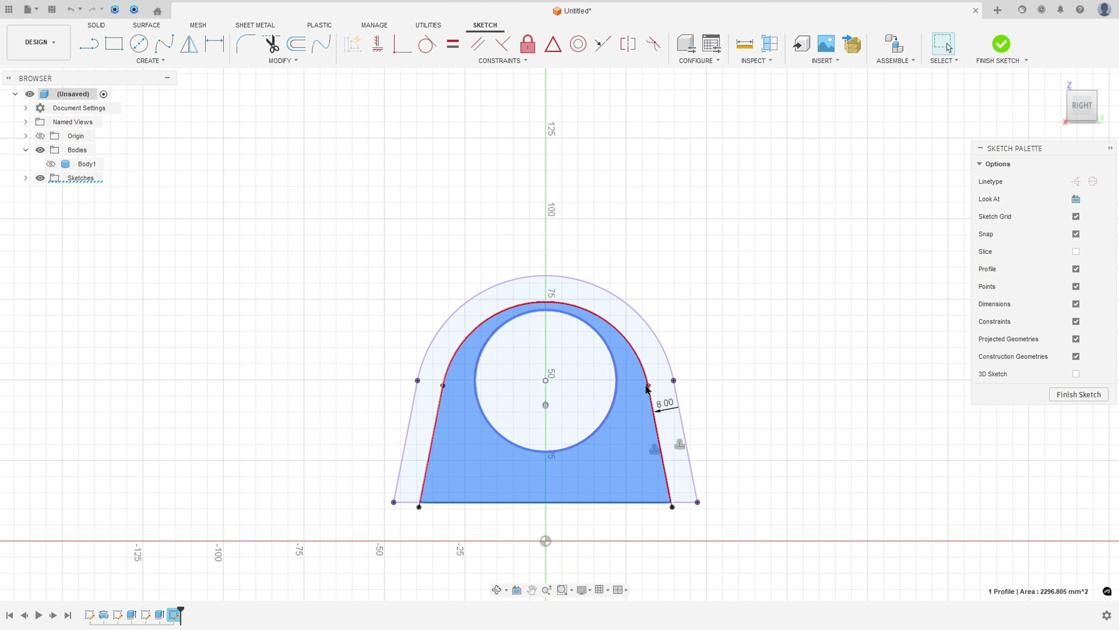
click(1001, 47)
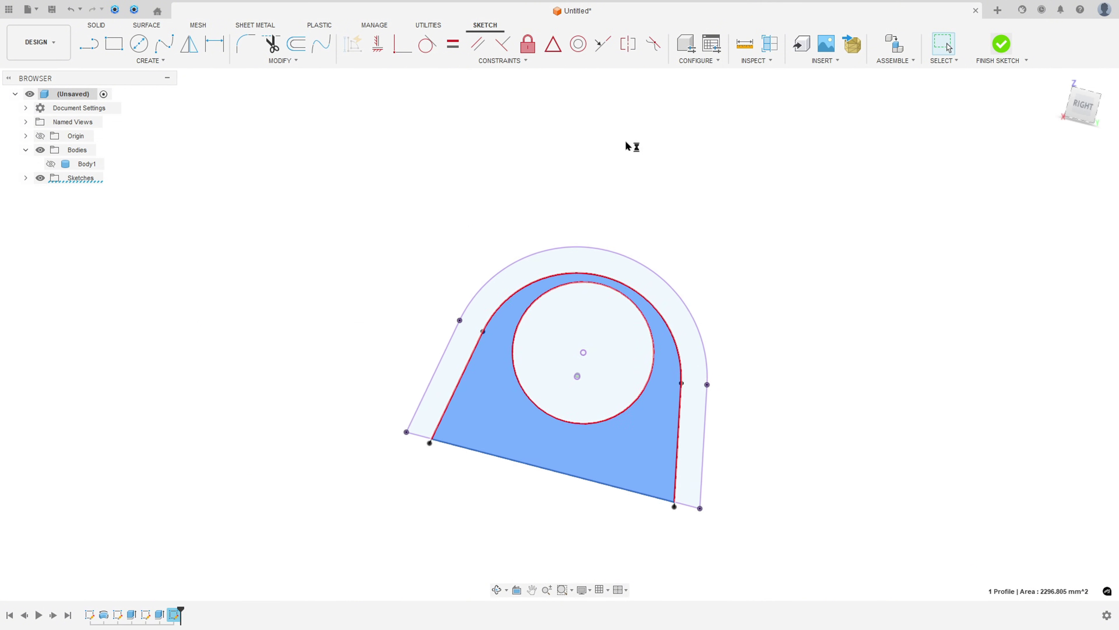
click(123, 52)
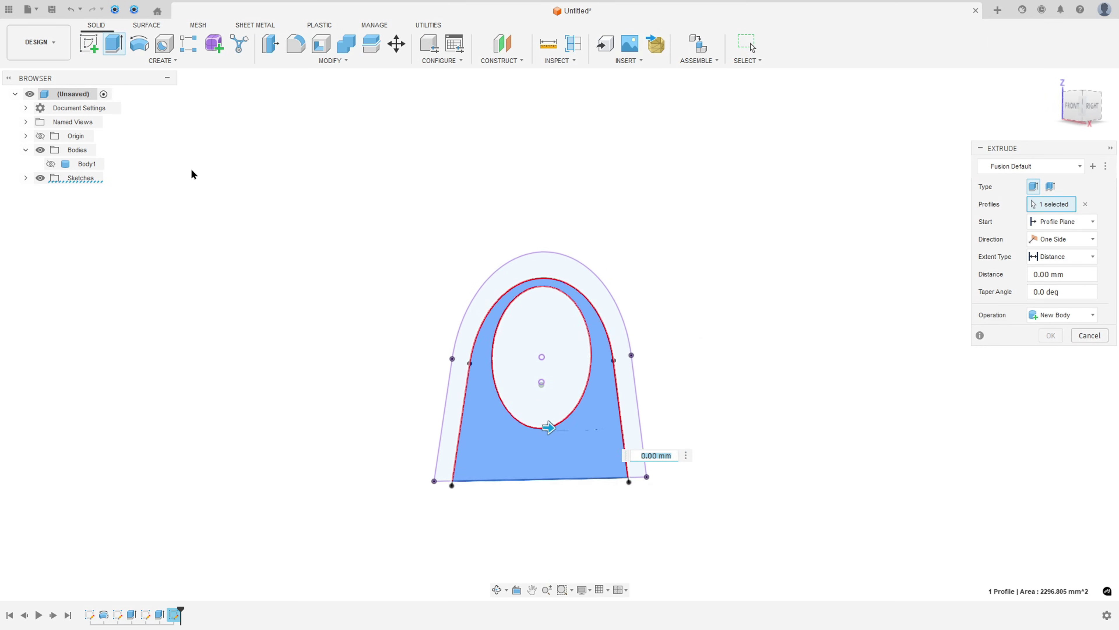
click(51, 164)
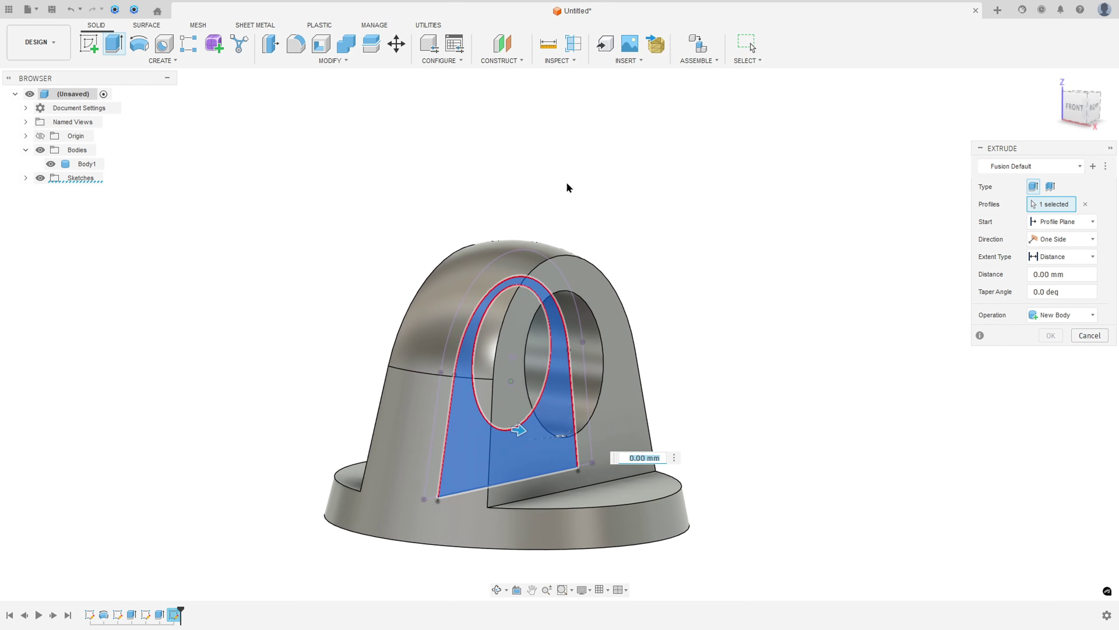
click(1048, 225)
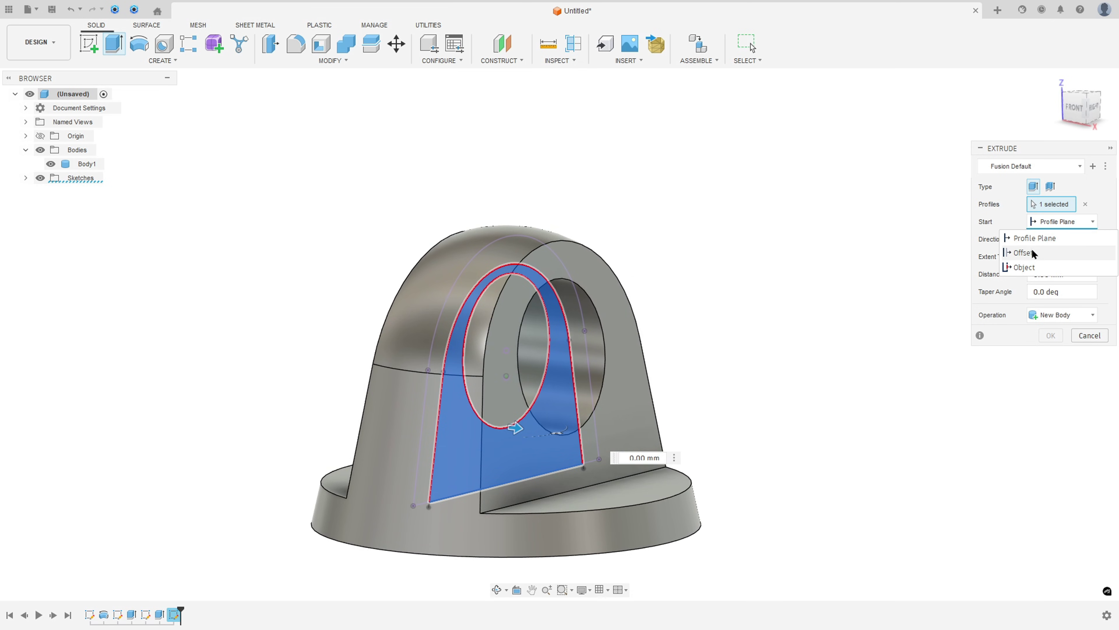
click(1033, 255)
click(1040, 239)
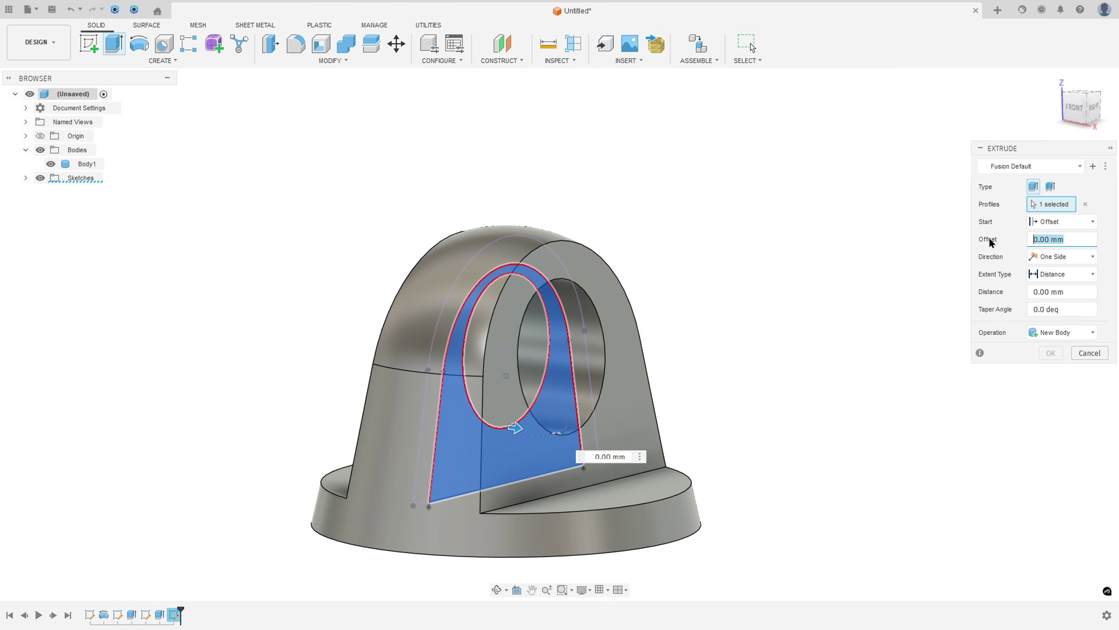
text(10)
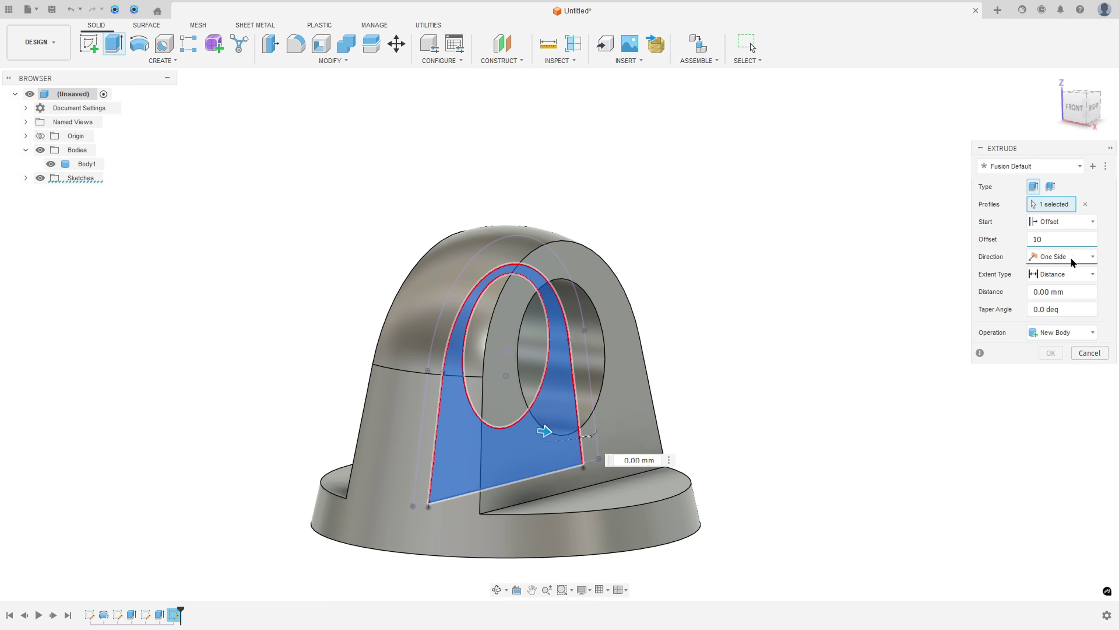
click(1076, 274)
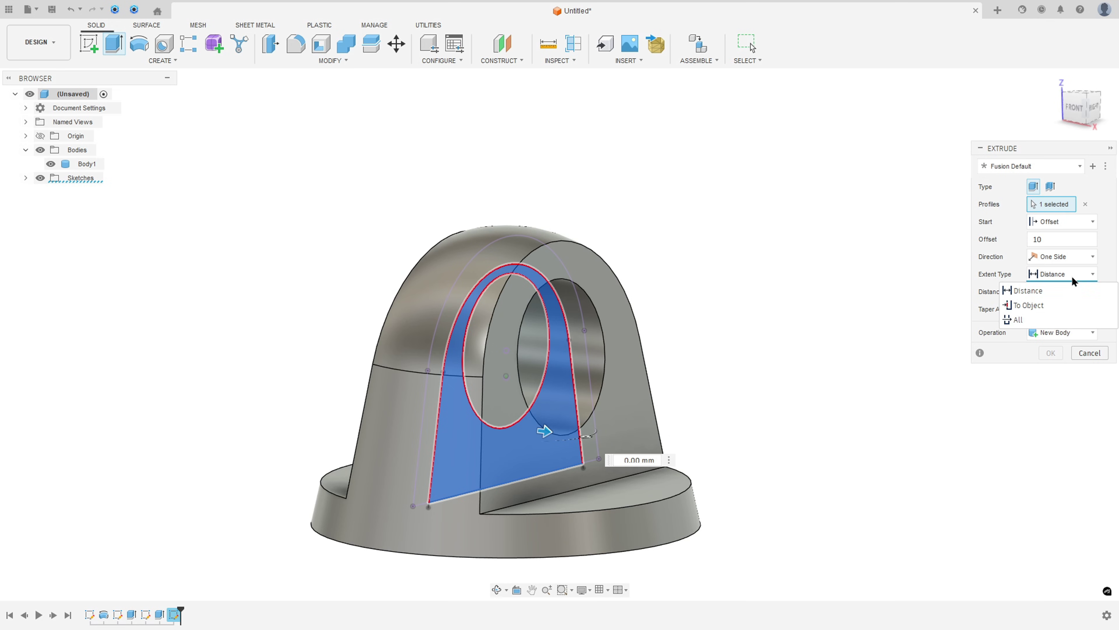
click(1022, 320)
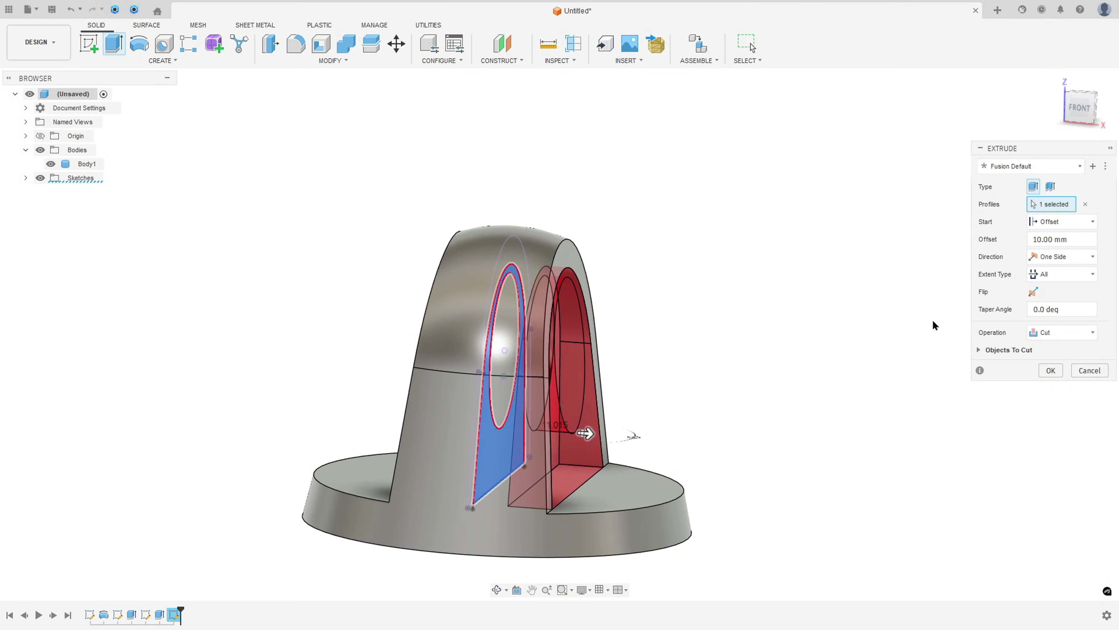
shift+middle_drag(933, 325, 771, 336)
click(1051, 370)
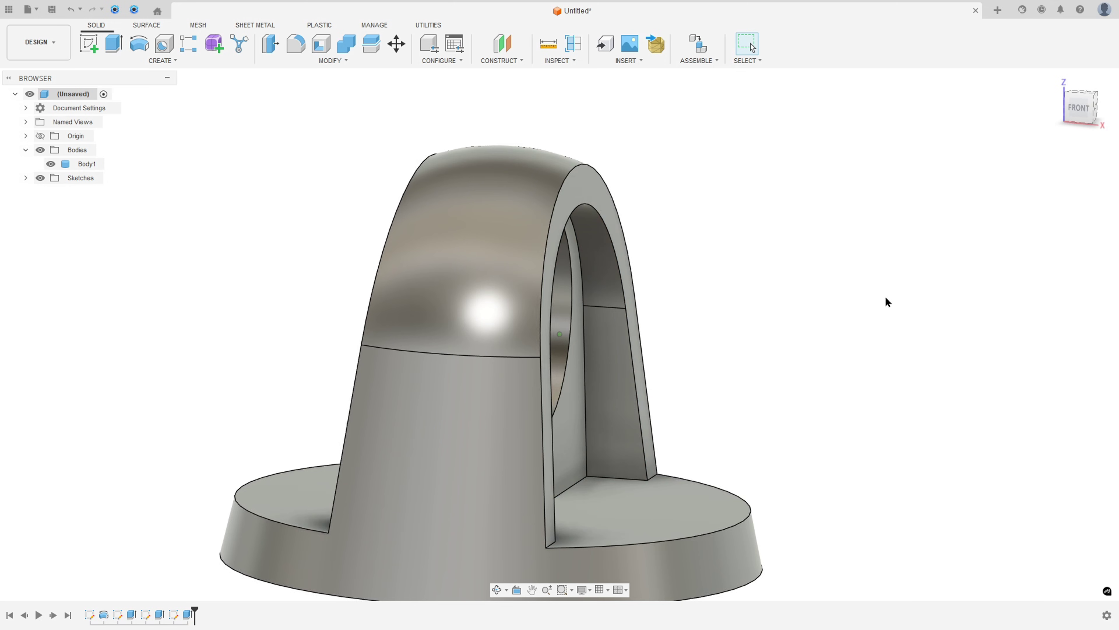
Switch to Draw 55.pdf and undo all the red markings on the views.
shift+middle_drag(887, 303, 858, 324)
key(F6)
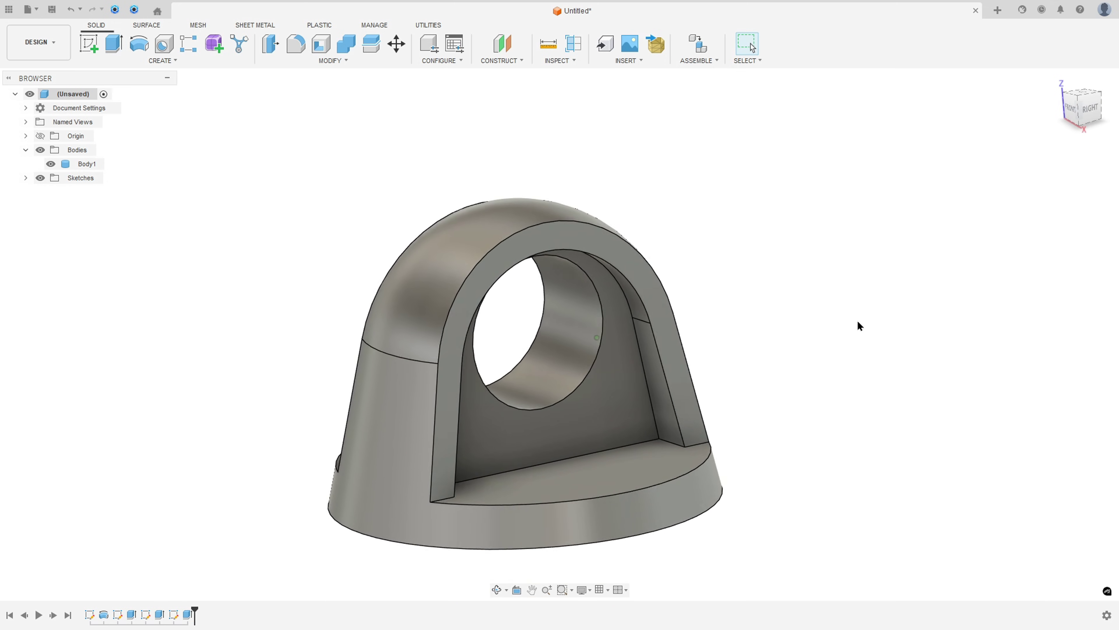
key(alt+Tab)
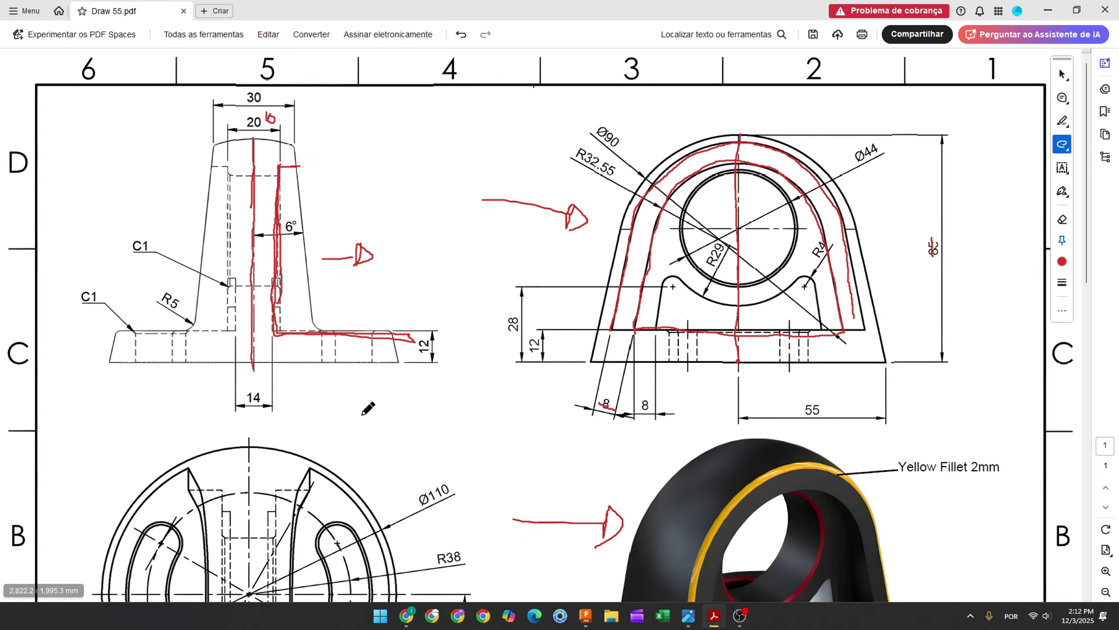
key(ctrl+z)
key(ctrl+z)
key(ctrl+z)
key(ctrl+z)
key(ctrl+z)
key(ctrl+z)
key(ctrl+z)
key(ctrl+z)
key(ctrl+z)
key(ctrl+z)
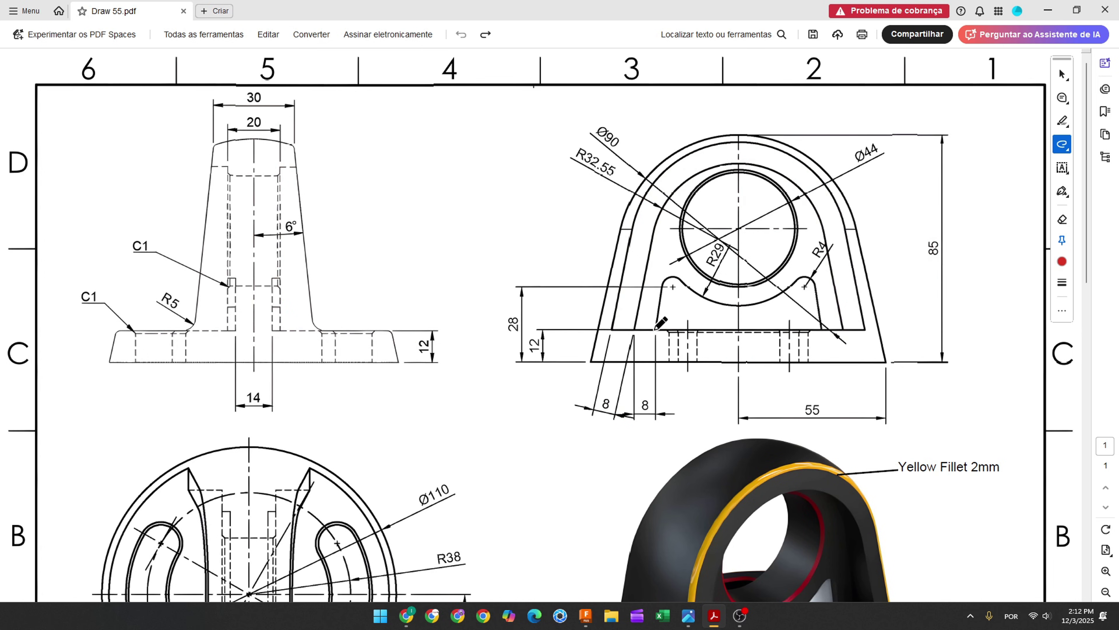
Outline the lower rib in red in the front and side views, mark near the 14 mm dimension, and undo these marks.
mouse_move(655, 329)
mouse_down()
mouse_move(821, 328)
mouse_move(811, 278)
mouse_move(710, 302)
mouse_move(675, 277)
mouse_move(647, 328)
mouse_up()
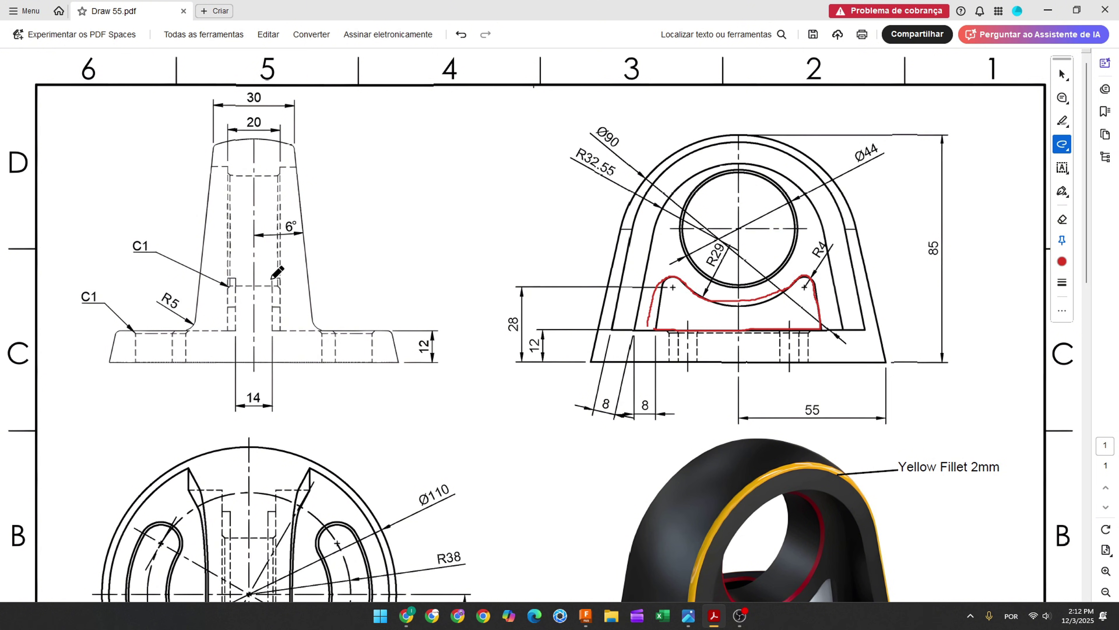
mouse_move(280, 287)
mouse_down()
mouse_move(276, 334)
mouse_move(272, 279)
mouse_up()
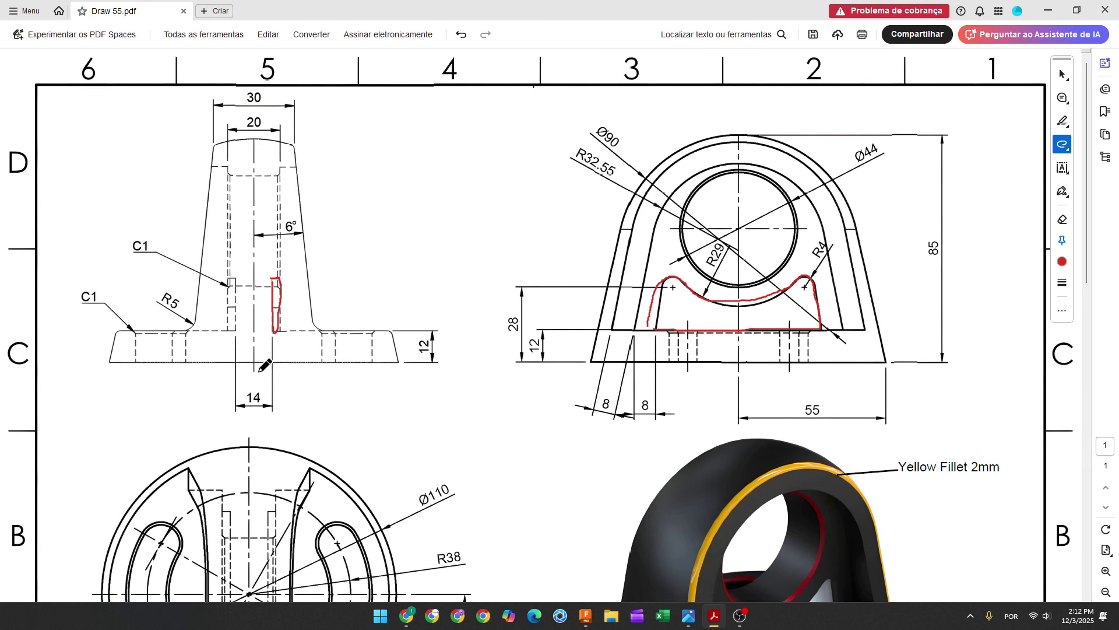
drag(257, 369, 264, 384)
key(ctrl+z)
key(ctrl+z)
key(ctrl+z)
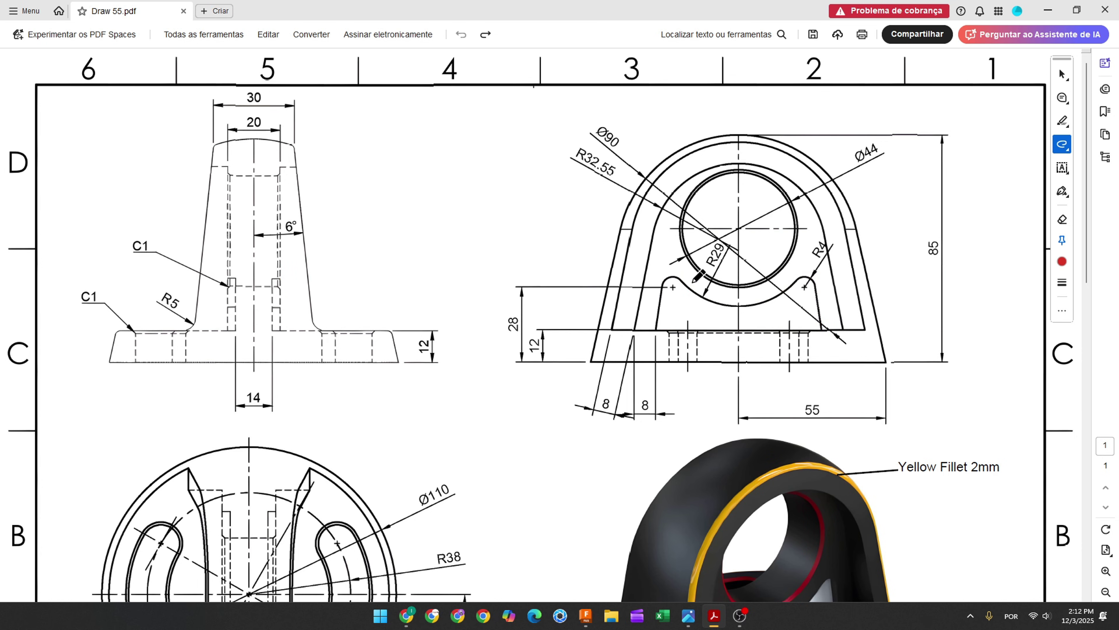
Mark in red the front view's R29 arc, R4 corners, slanted rib side and lower end points, striking through the R29, R4 and 8 dimensions.
mouse_move(695, 294)
mouse_down()
mouse_move(735, 305)
mouse_move(785, 287)
mouse_up()
drag(709, 266, 725, 246)
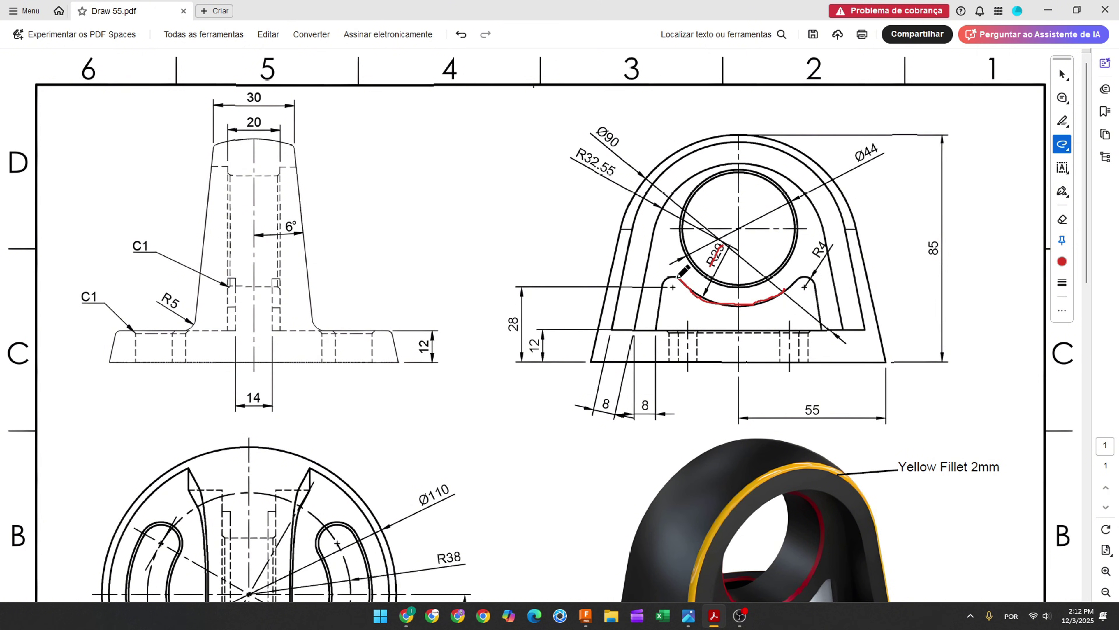
drag(797, 280, 814, 284)
click(813, 259)
drag(655, 330, 662, 304)
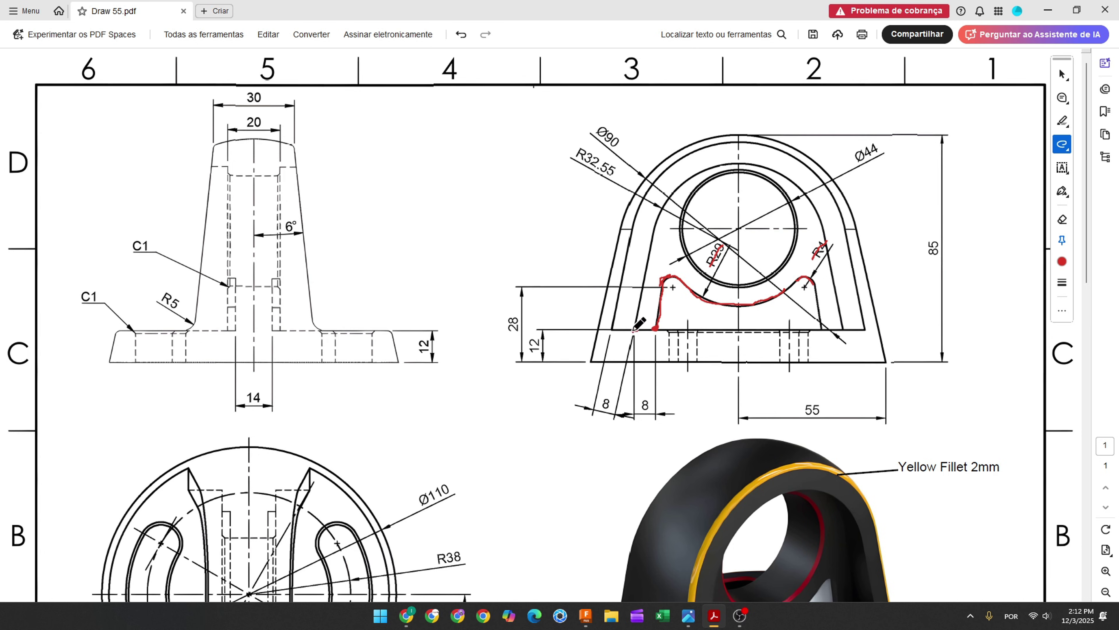
drag(638, 407, 653, 405)
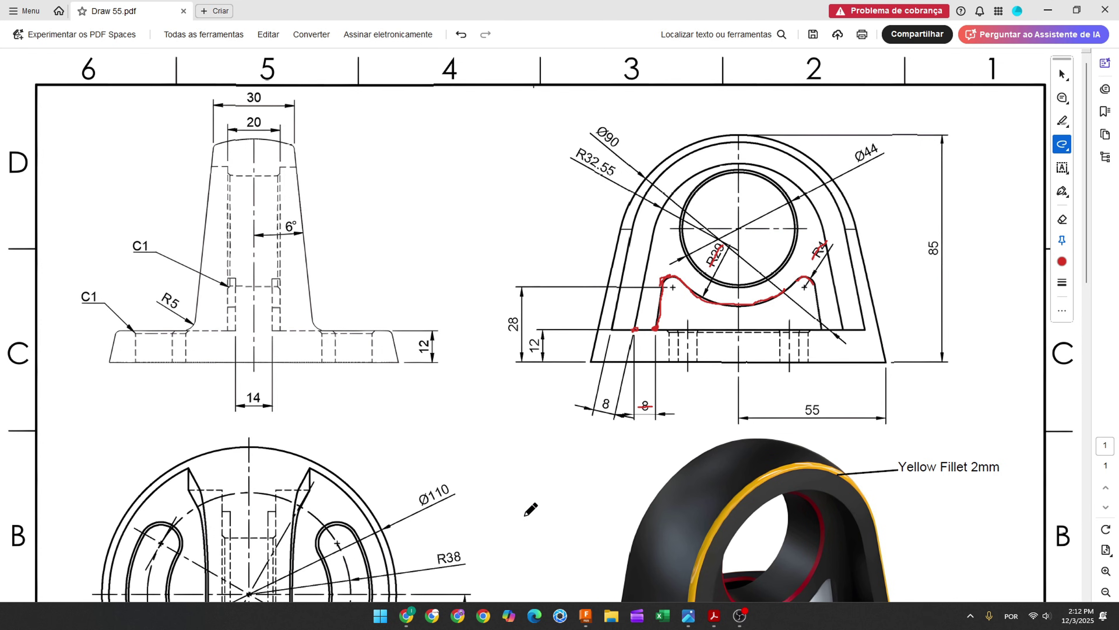
Switch to Fusion and start a new sketch on the YZ origin plane.
click(585, 615)
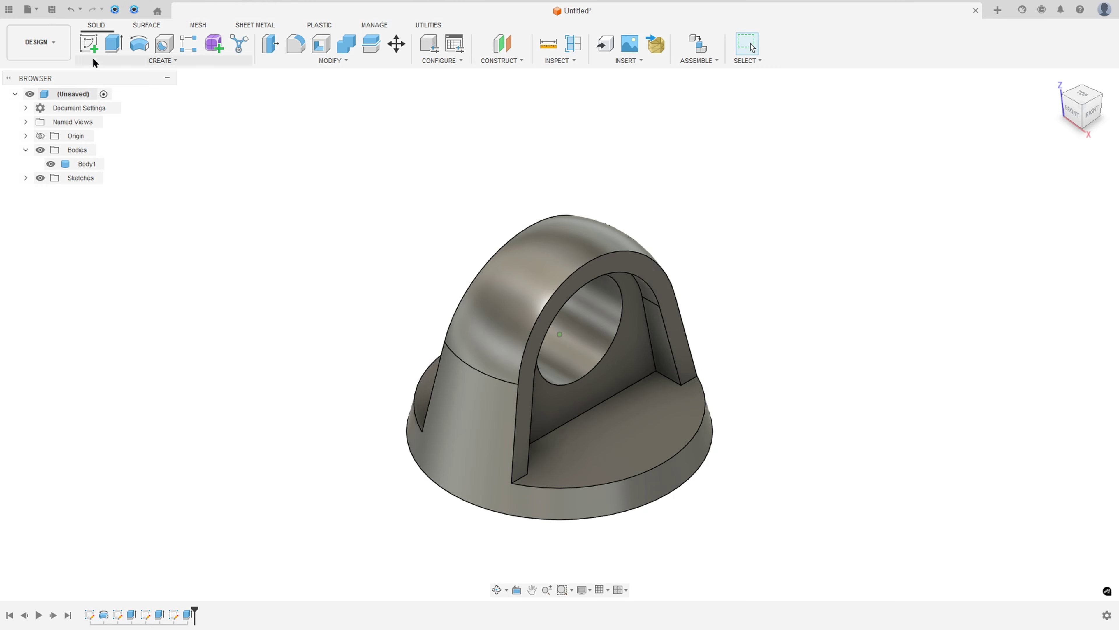
click(89, 43)
click(582, 410)
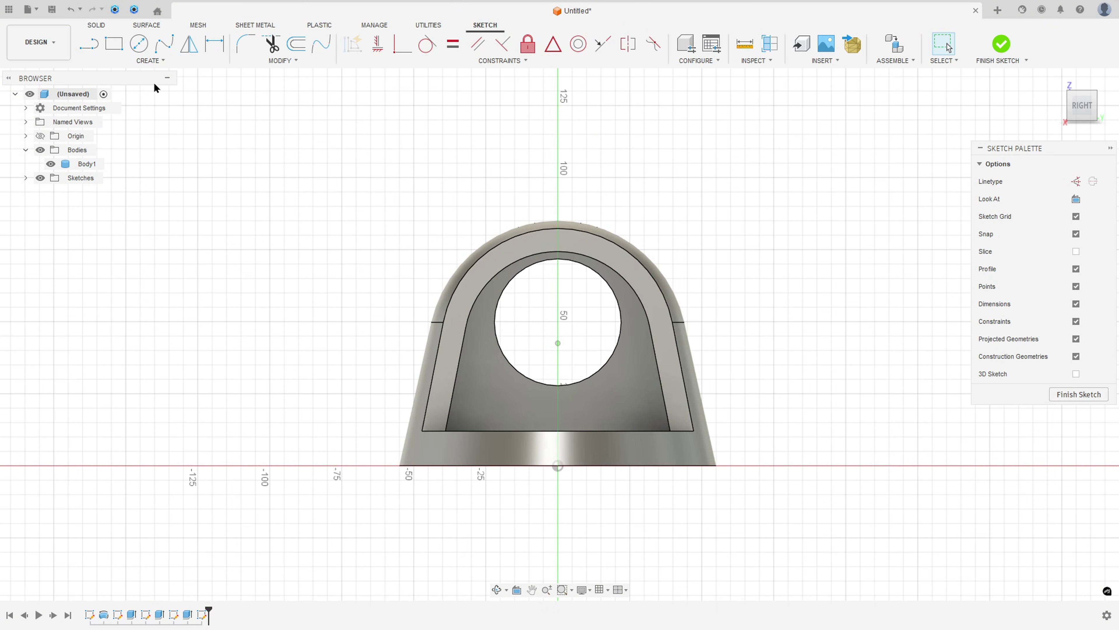
Project the inner recess face with its outline and hole edge into the sketch, and hide the body.
click(160, 61)
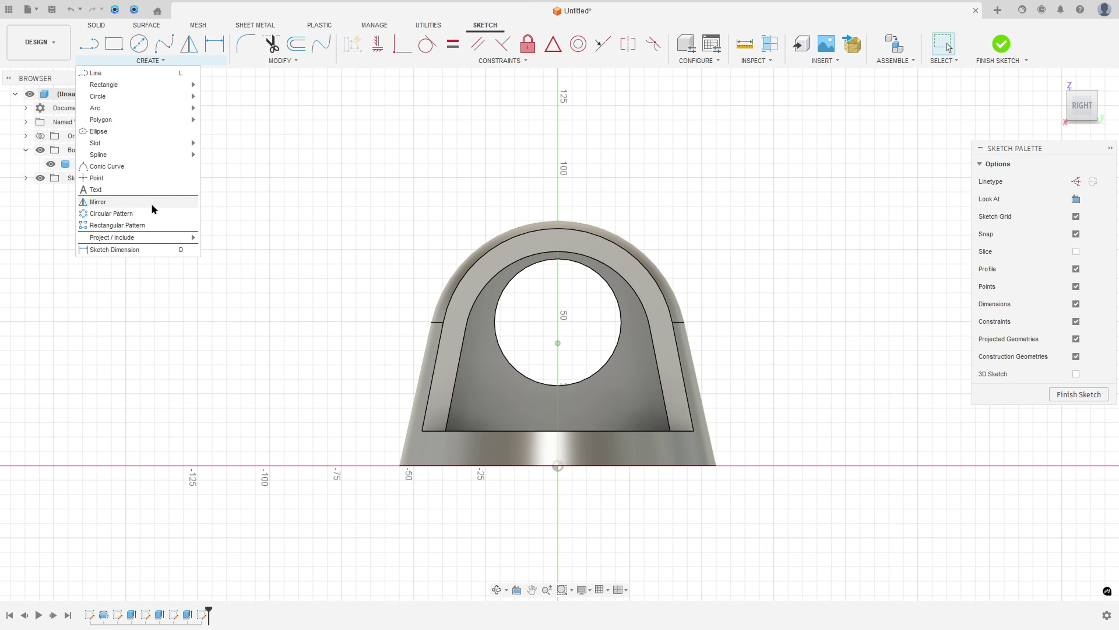
mouse_move(150, 237)
click(219, 243)
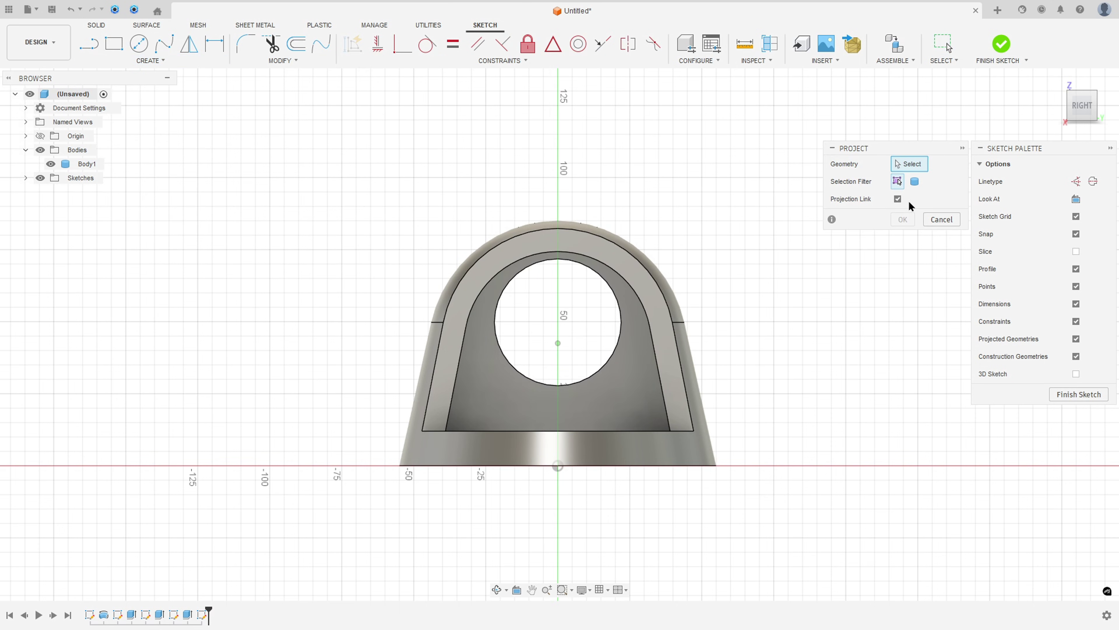
click(627, 393)
click(903, 219)
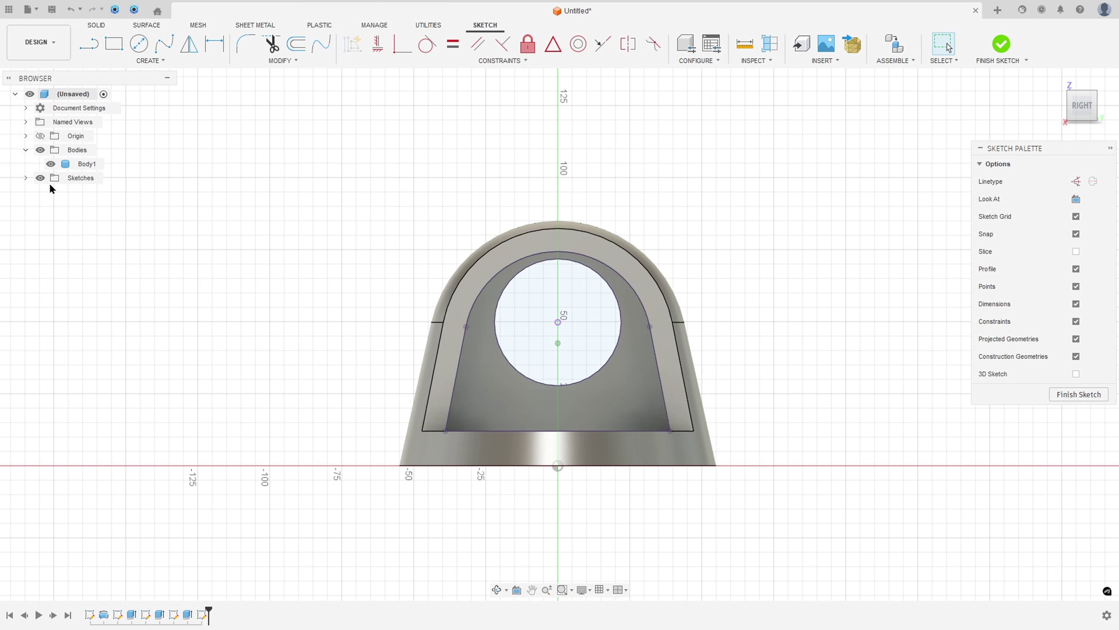
click(51, 164)
scroll(648, 386, up, 3)
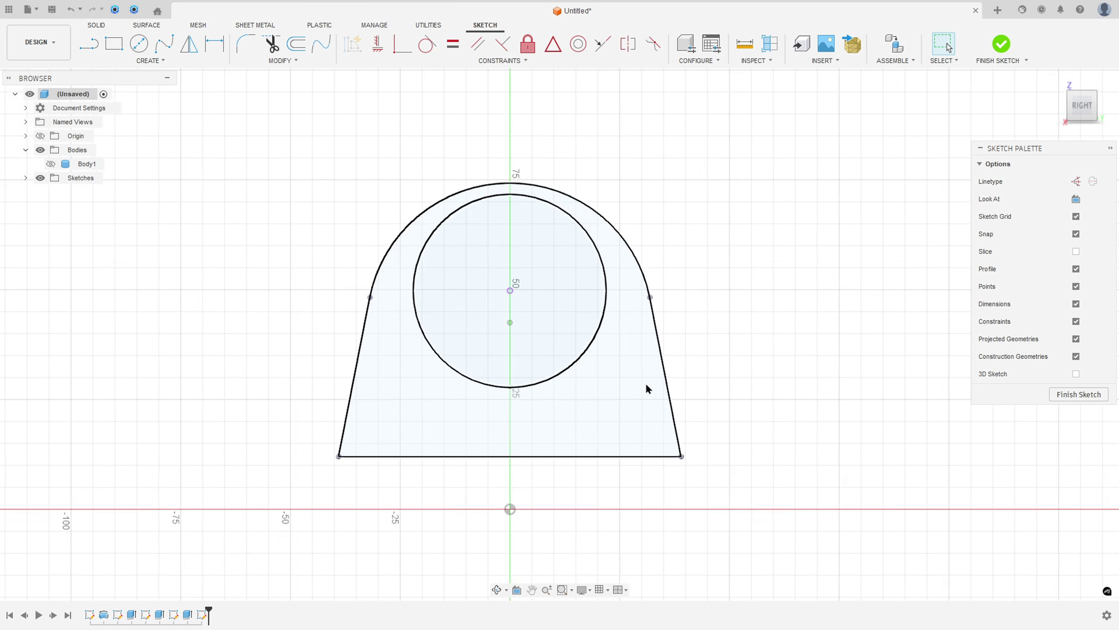
scroll(648, 388, up, 1)
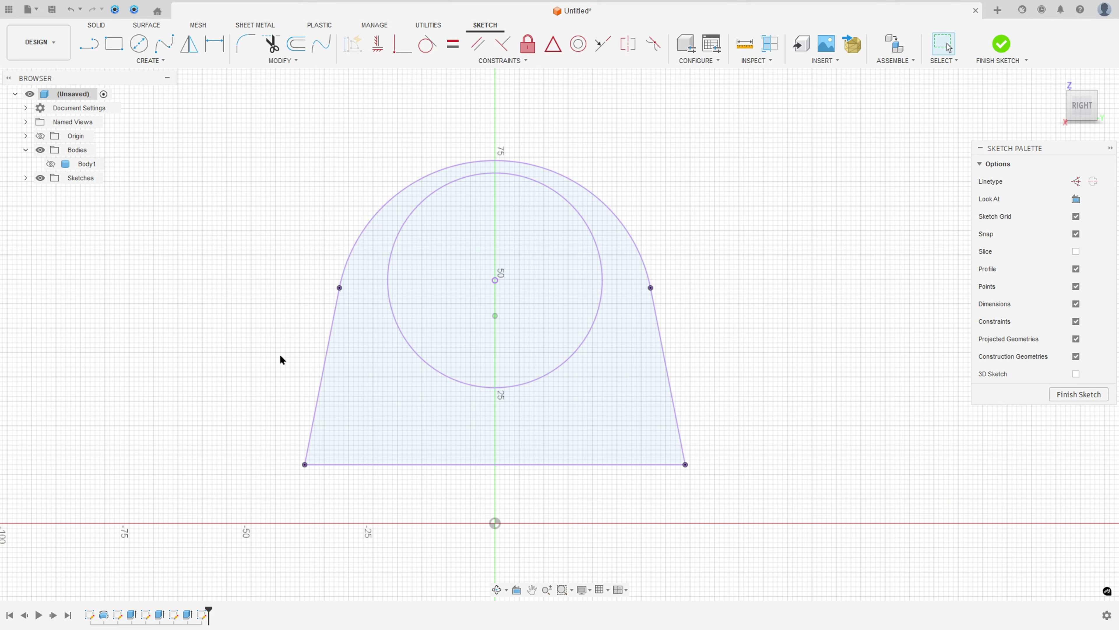
Draw a center point arc of about 30 mm radius centred on the hole, spanning below the circle.
click(151, 61)
mouse_move(145, 109)
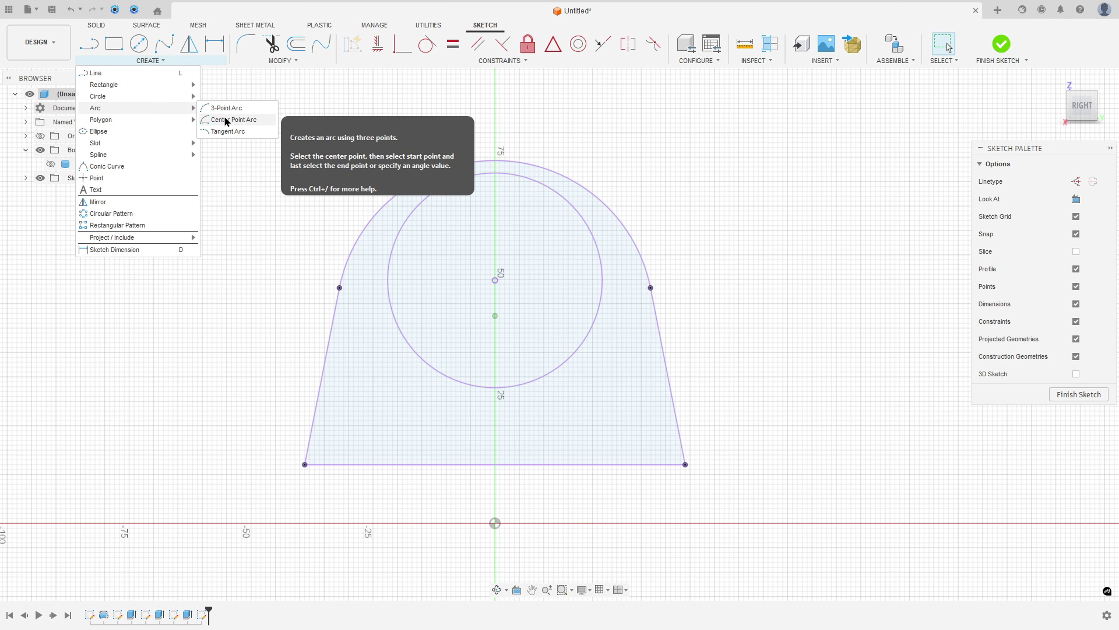
click(230, 121)
click(495, 280)
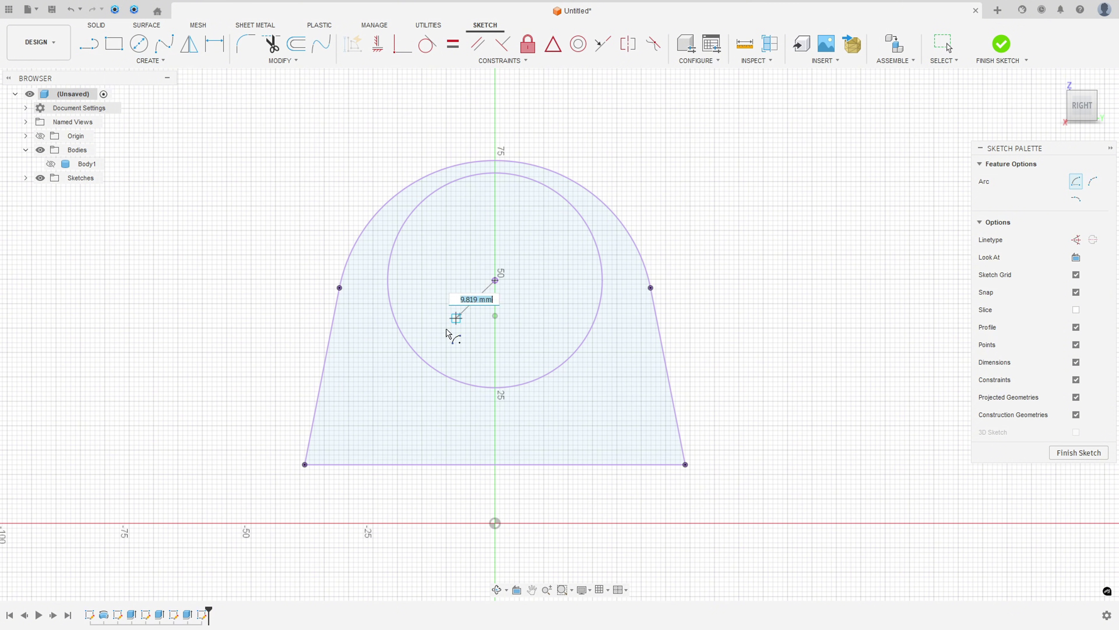
click(395, 386)
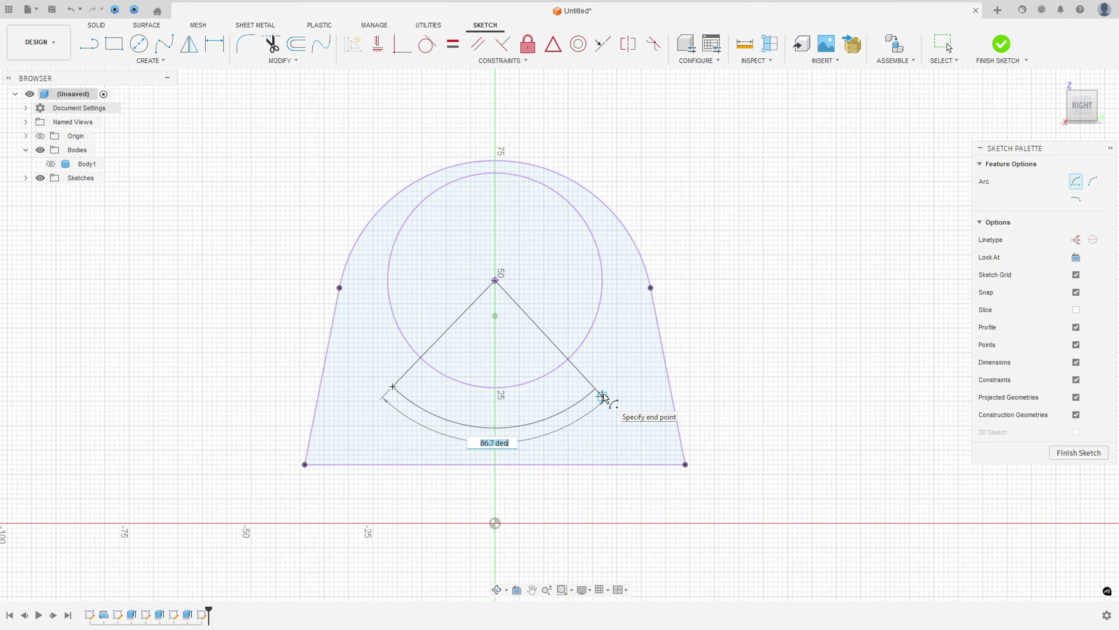
click(596, 389)
Set the radius of the arc below the hole to 29 mm.
click(214, 44)
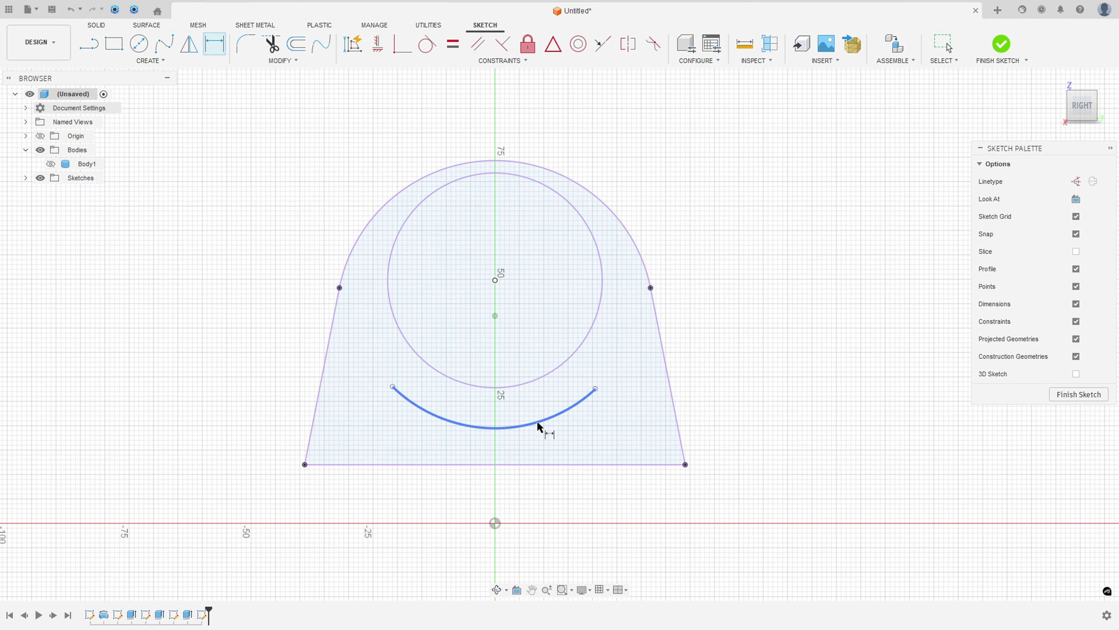
click(547, 421)
click(570, 455)
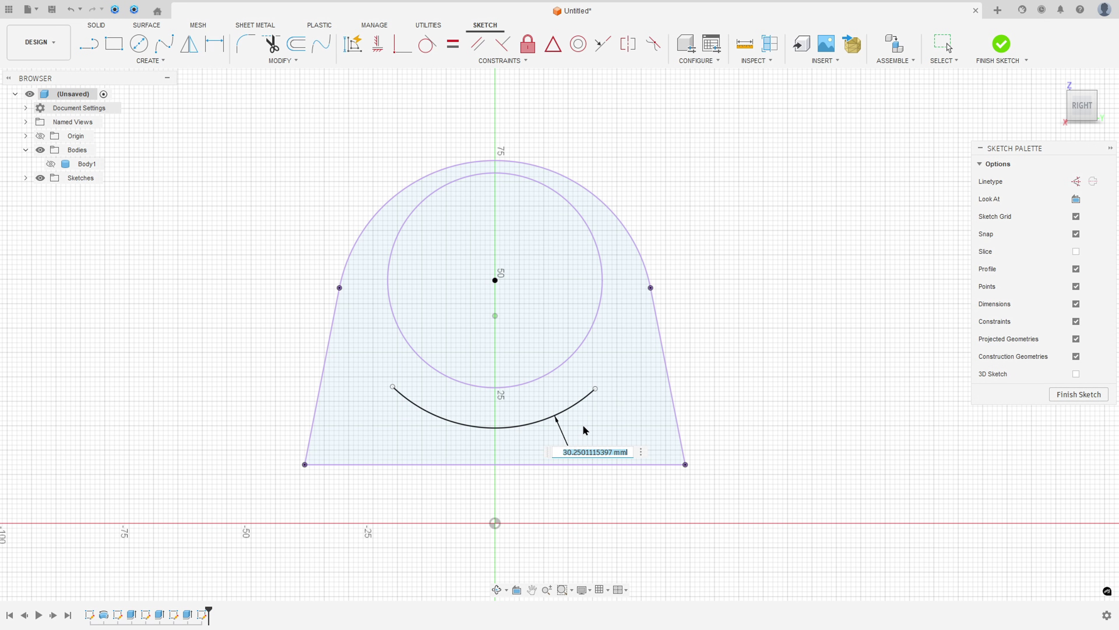
text(29)
key(Return)
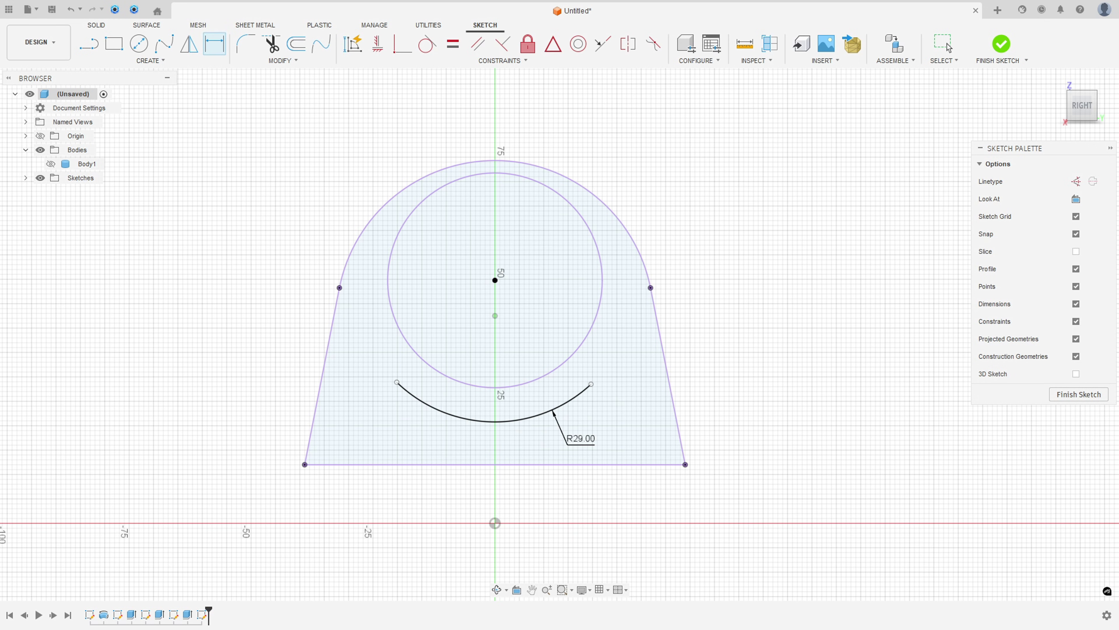
From the R29 arc's left end, draw a tangent arc of about 3 mm radius and a slanted line to the base edge, tangent to each other.
click(90, 44)
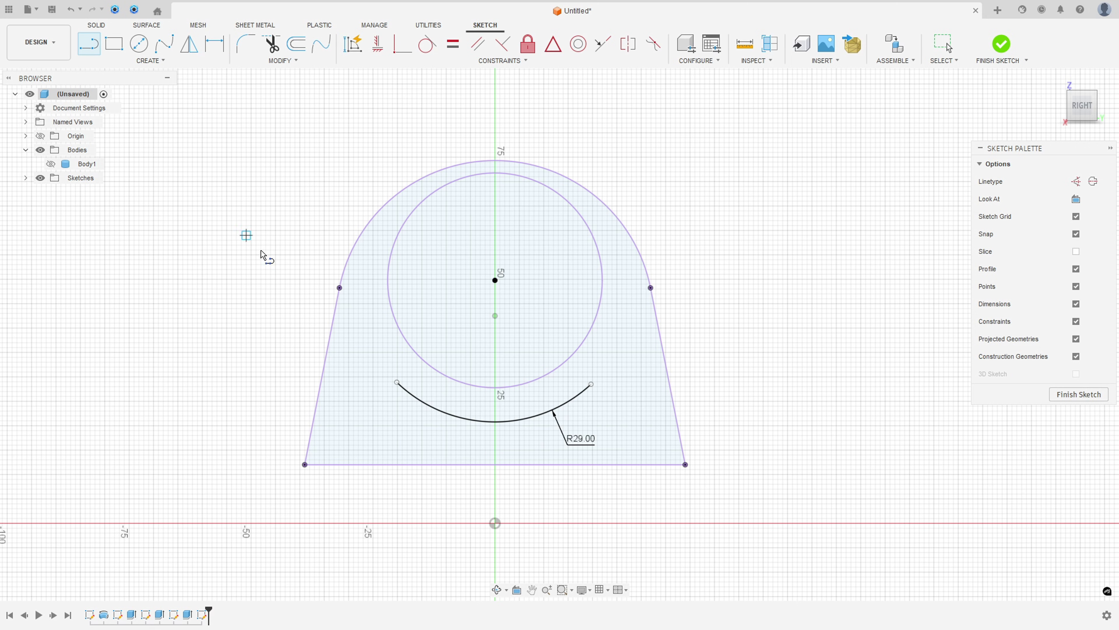
drag(398, 382, 373, 402)
double_click(349, 464)
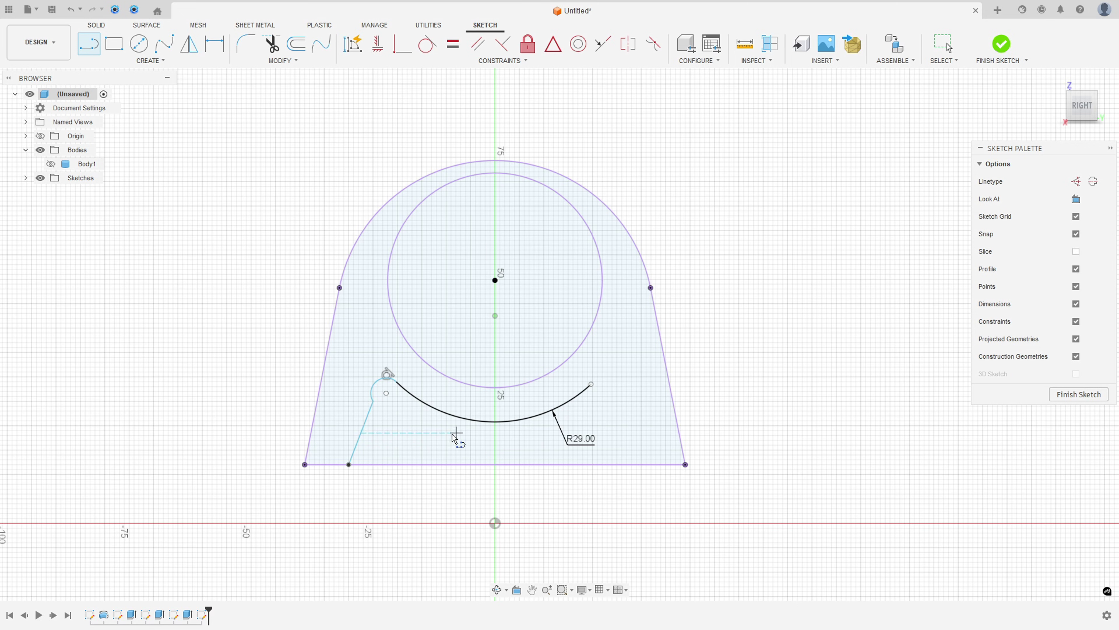
click(427, 44)
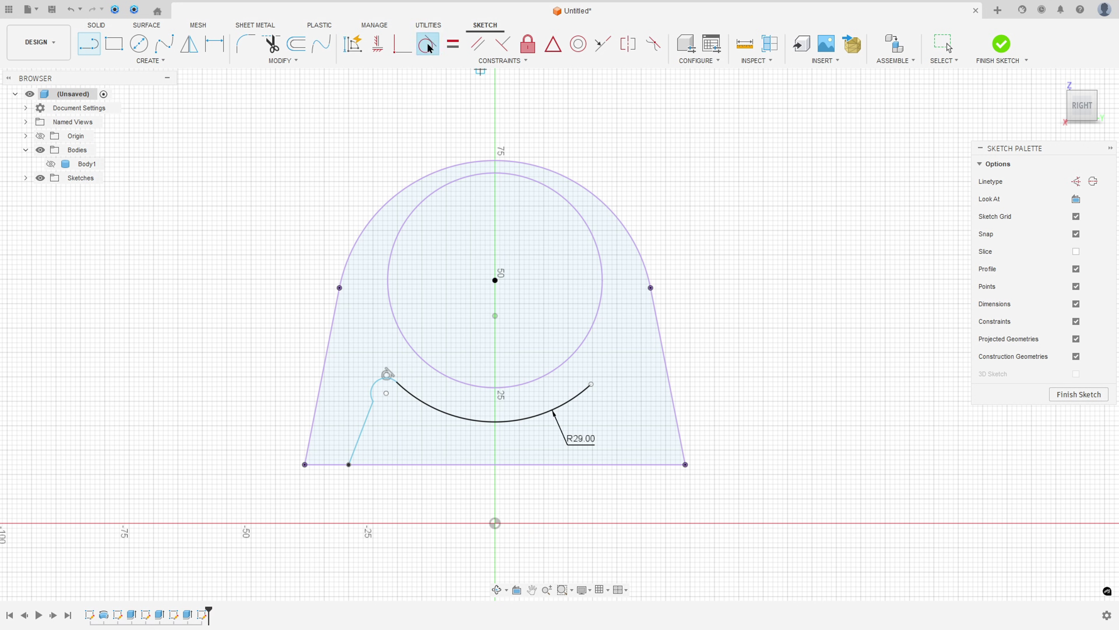
click(373, 388)
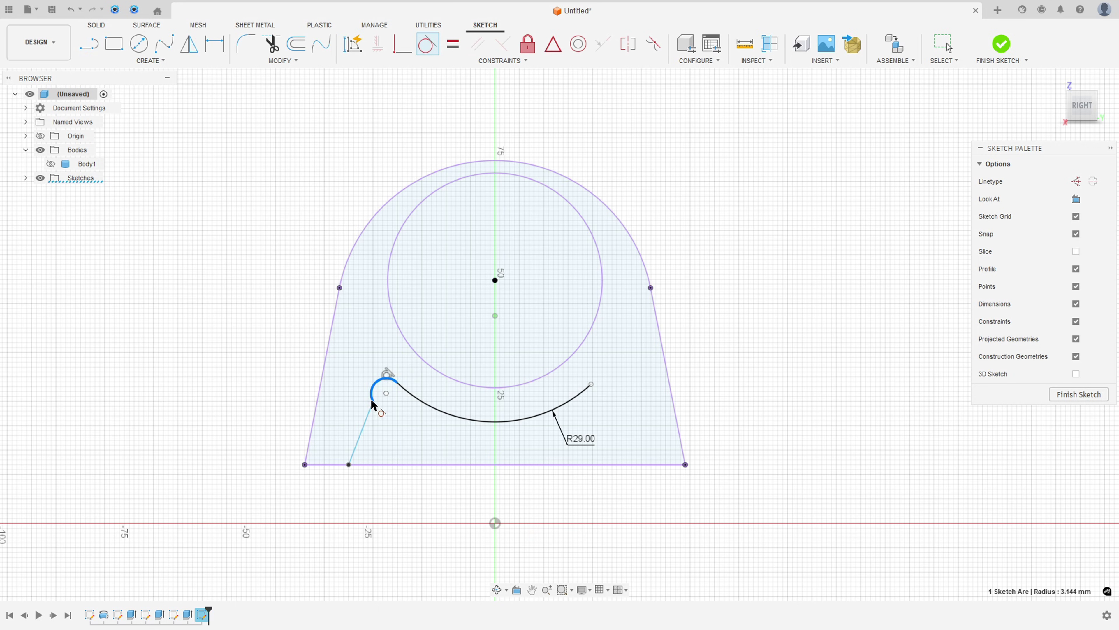
click(369, 419)
middle_drag(271, 396, 301, 360)
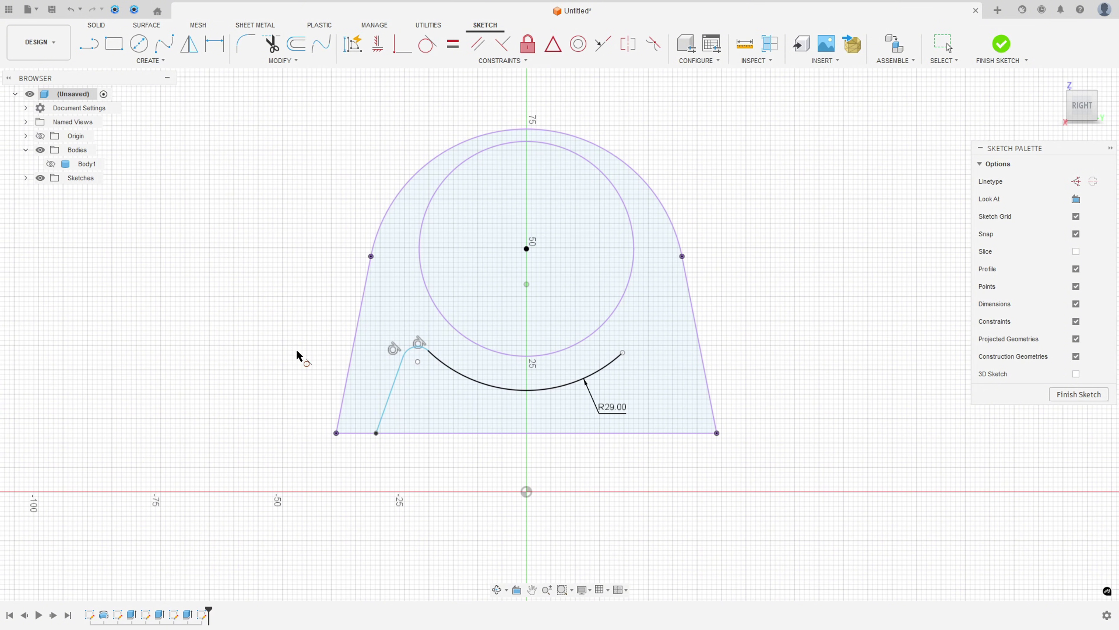
Set the radius of the small corner arc to 4 mm.
click(215, 44)
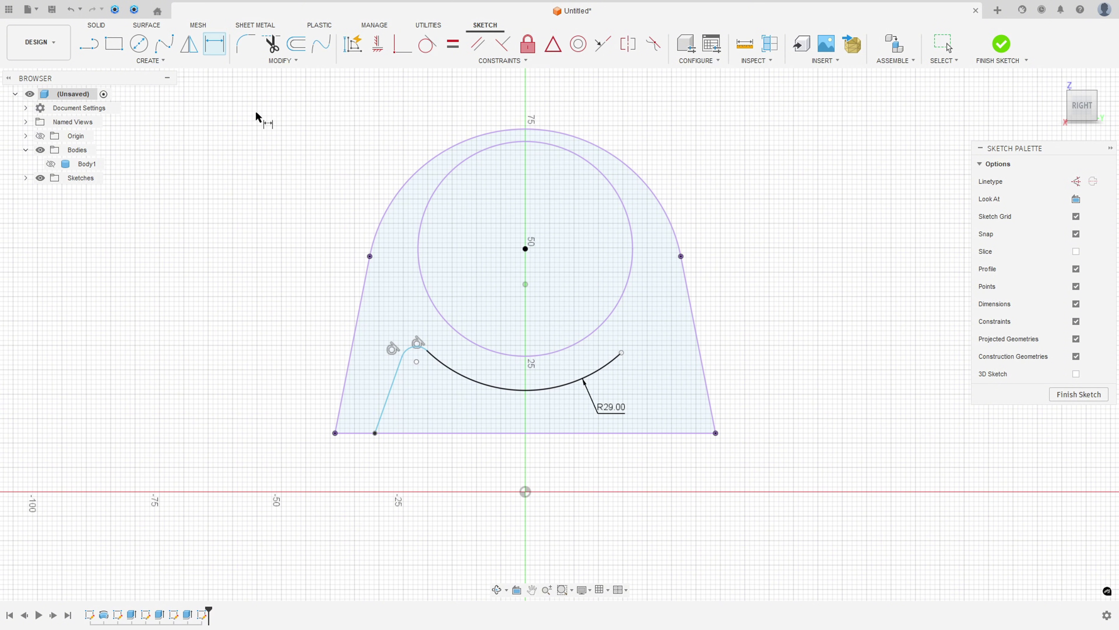
click(413, 353)
click(434, 305)
text(4)
key(Return)
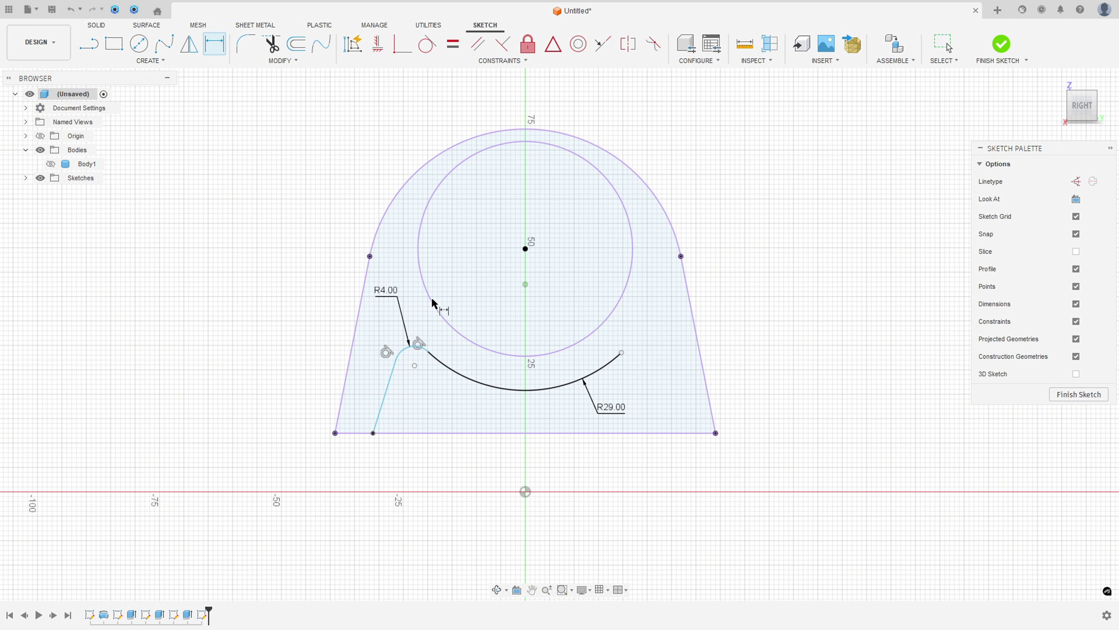
Set the distance between the slanted line's lower end and the profile's lower left corner to 8 mm.
click(373, 435)
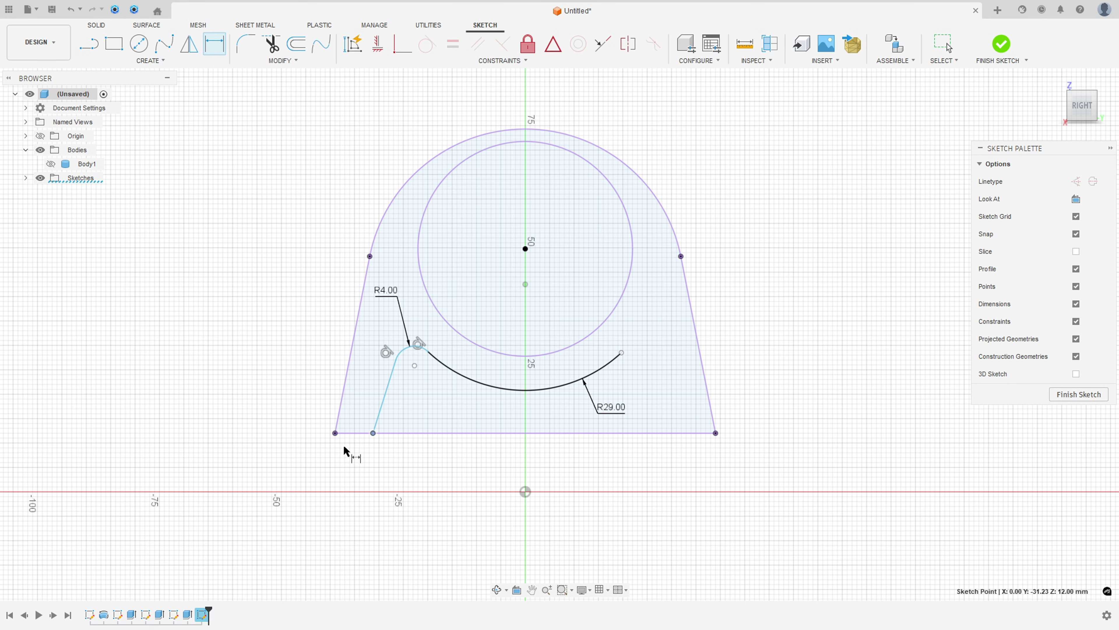
click(335, 433)
click(348, 466)
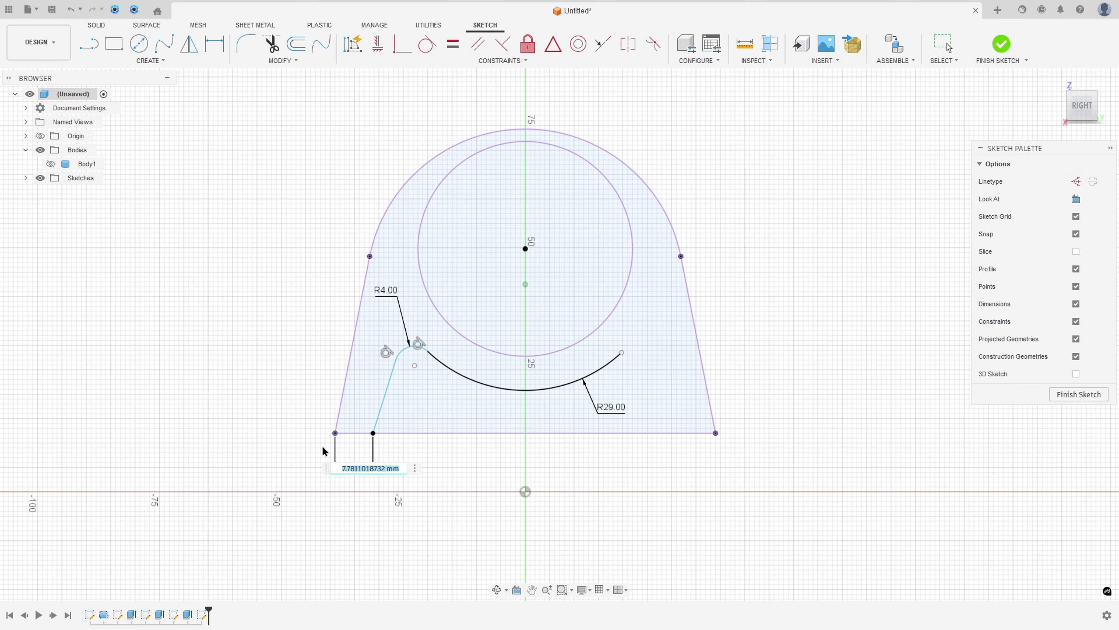
text(8)
key(Return)
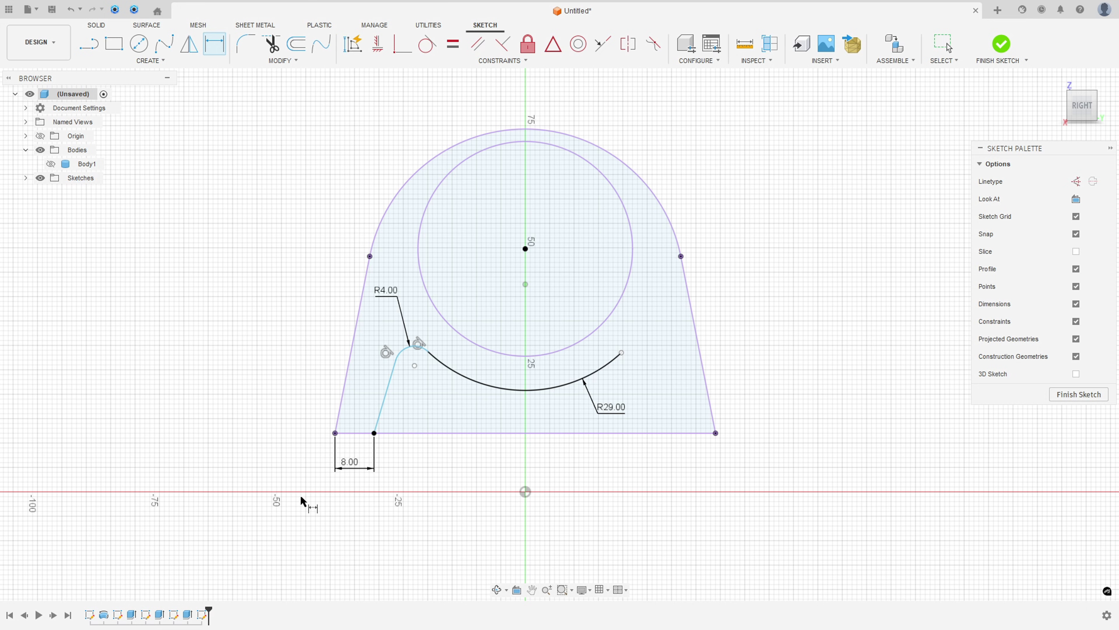
Consult the drawing and set the vertical distance from the origin to the R4 arc's centre to 28 mm.
key(alt+Tab)
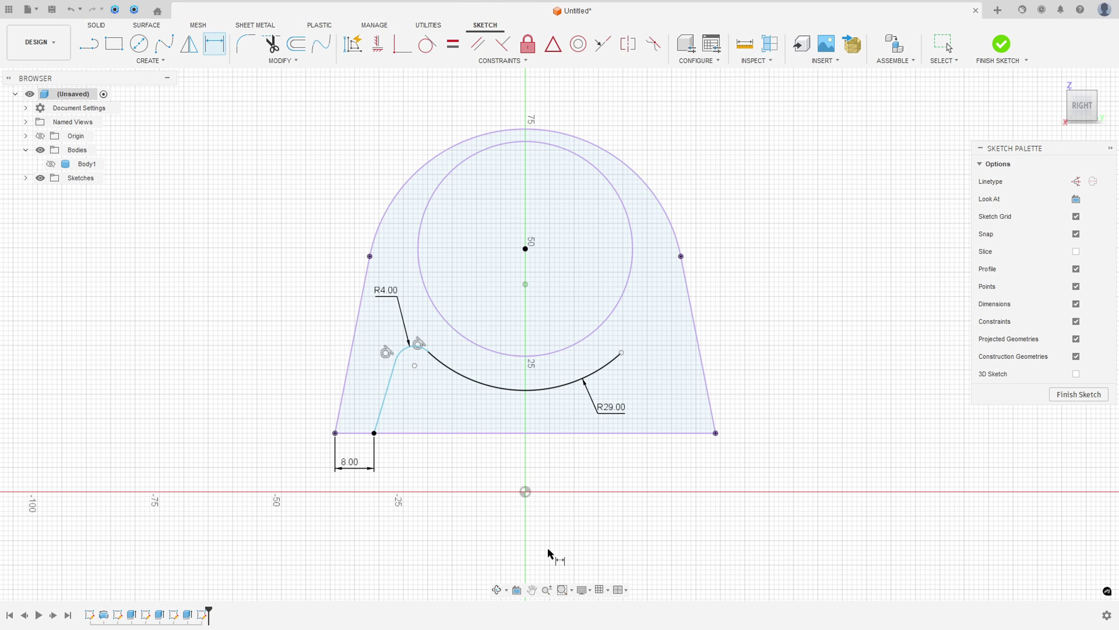
click(586, 615)
click(415, 366)
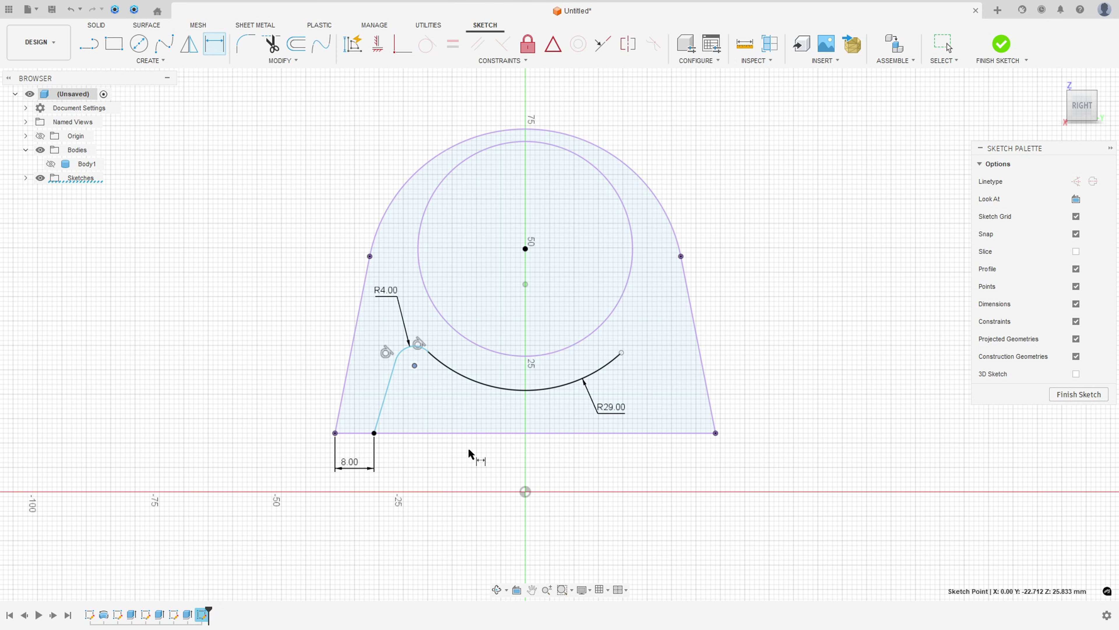
click(525, 491)
click(290, 426)
text(2)
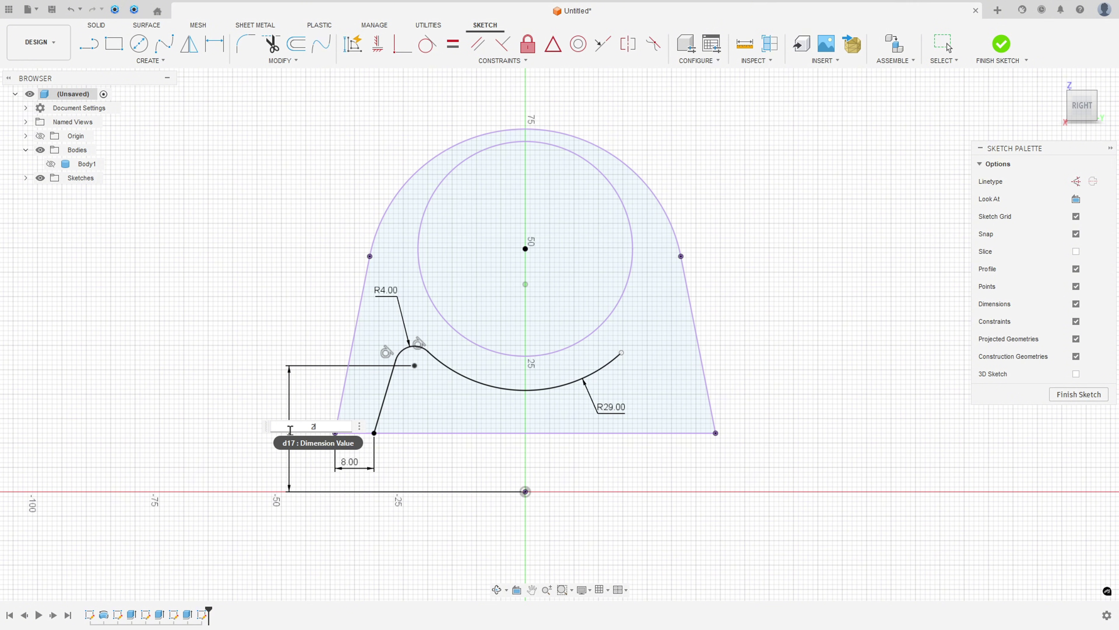
text(8)
key(Return)
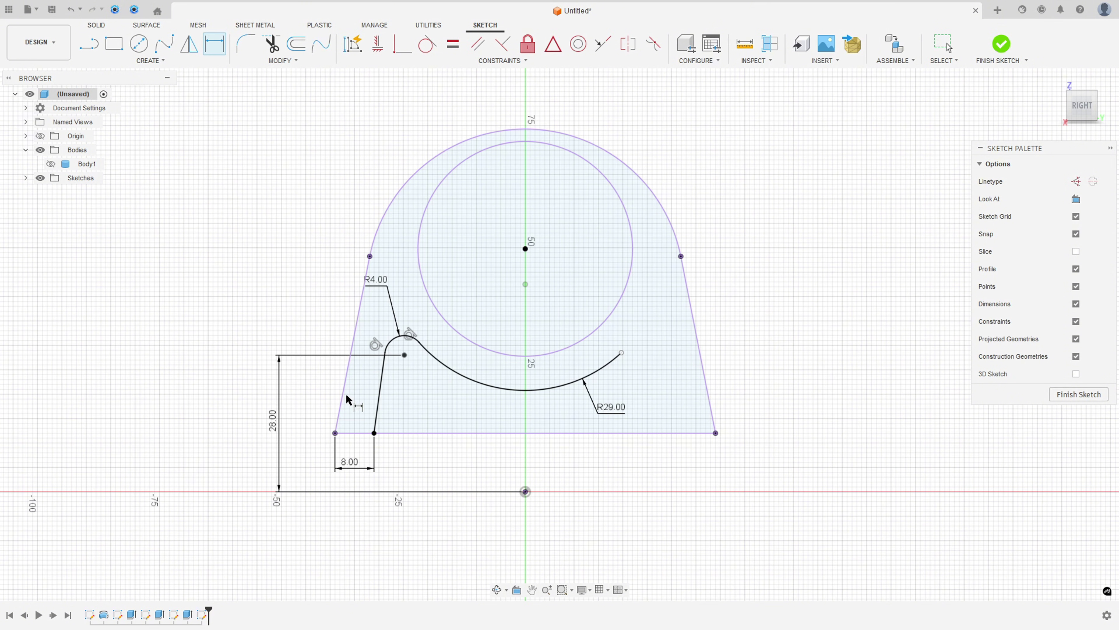
Draw a vertical construction line from the origin to the hole's centre.
click(88, 43)
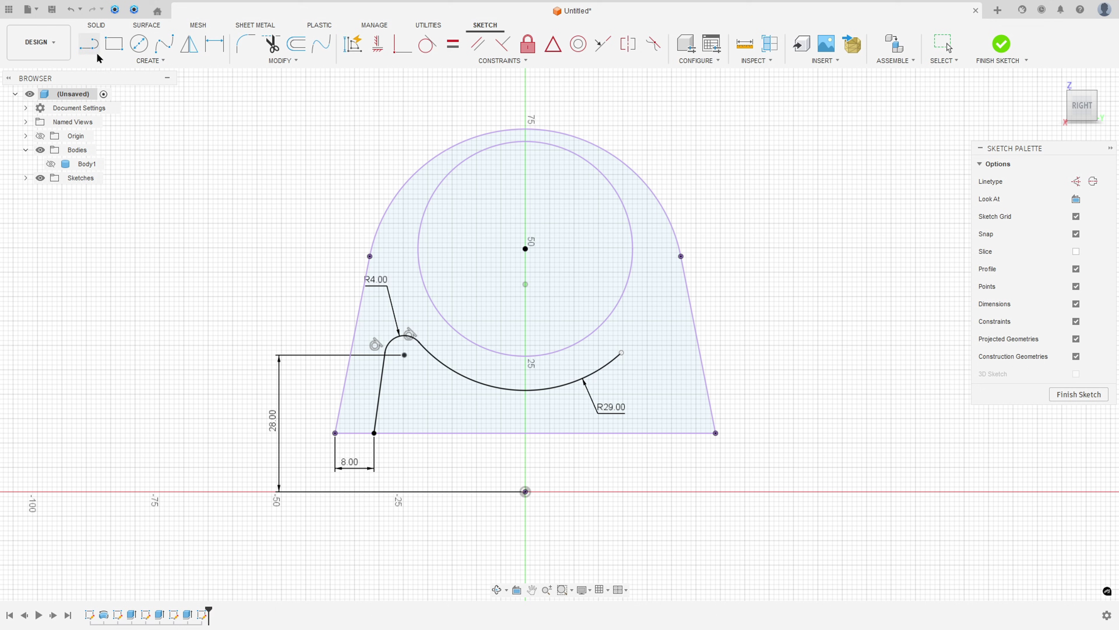
click(1076, 181)
click(525, 491)
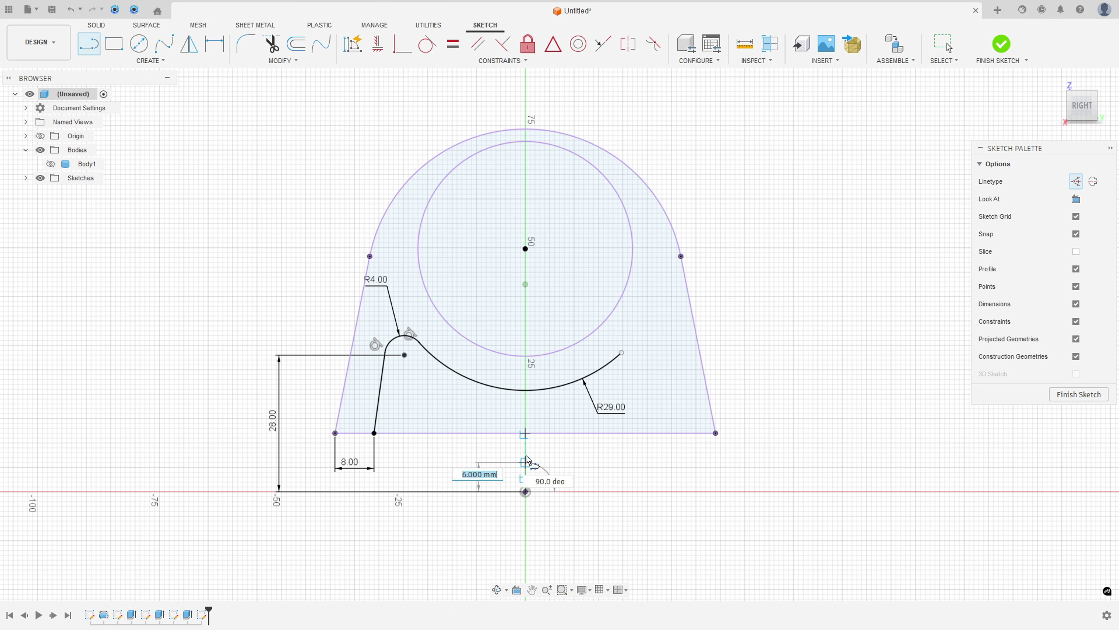
click(525, 248)
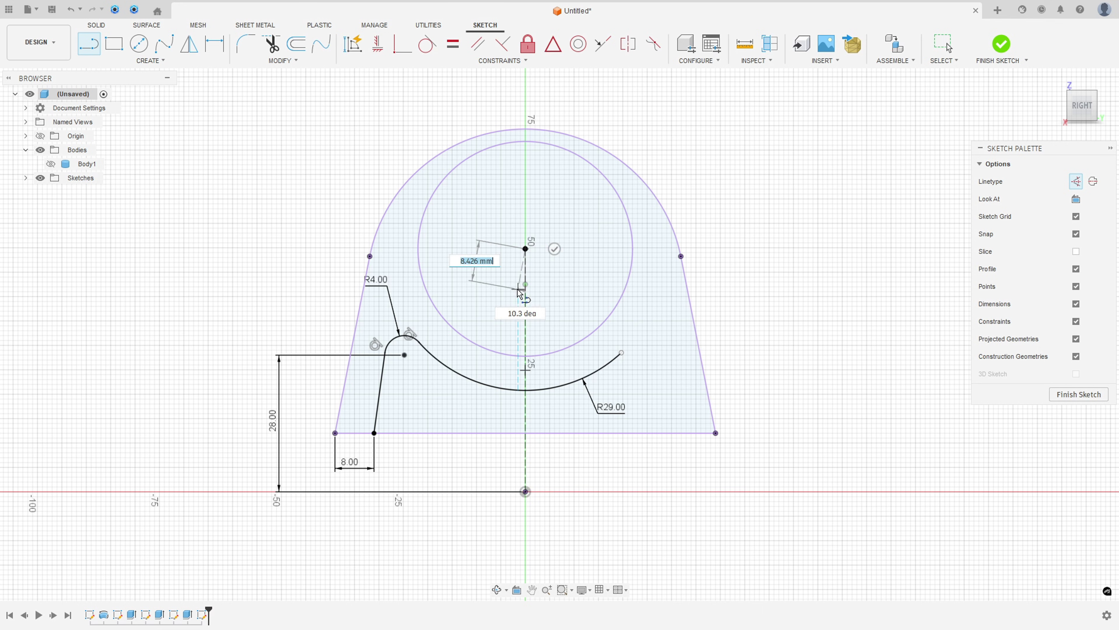
key(Escape)
click(681, 304)
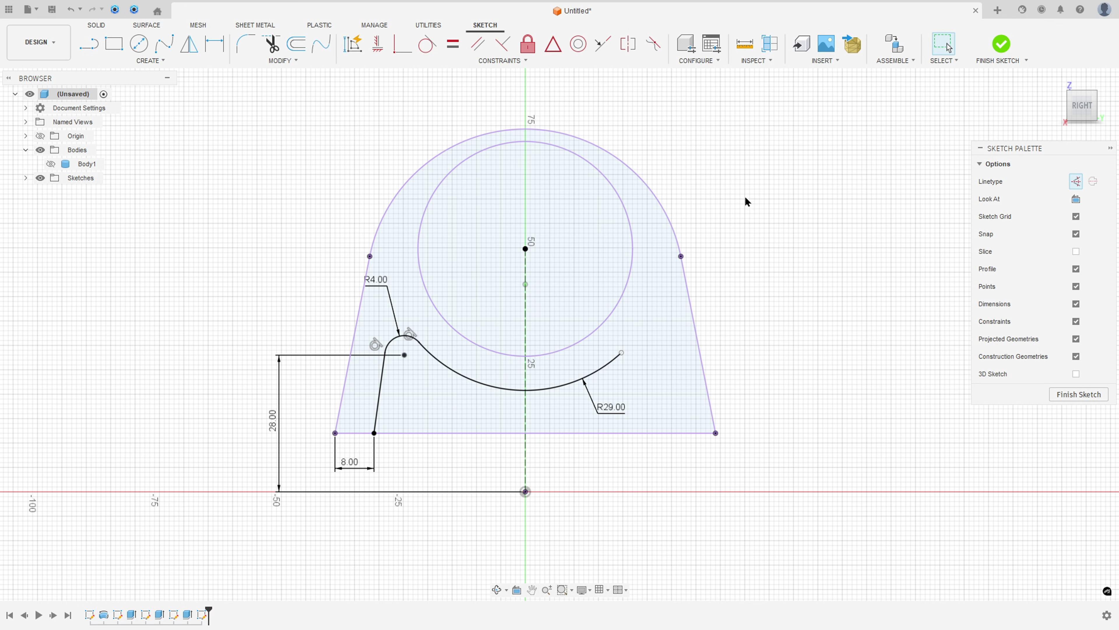
Align the R29 arc's right end horizontally with the R4 arc's centre using a Horizontal/Vertical constraint.
click(377, 44)
click(622, 353)
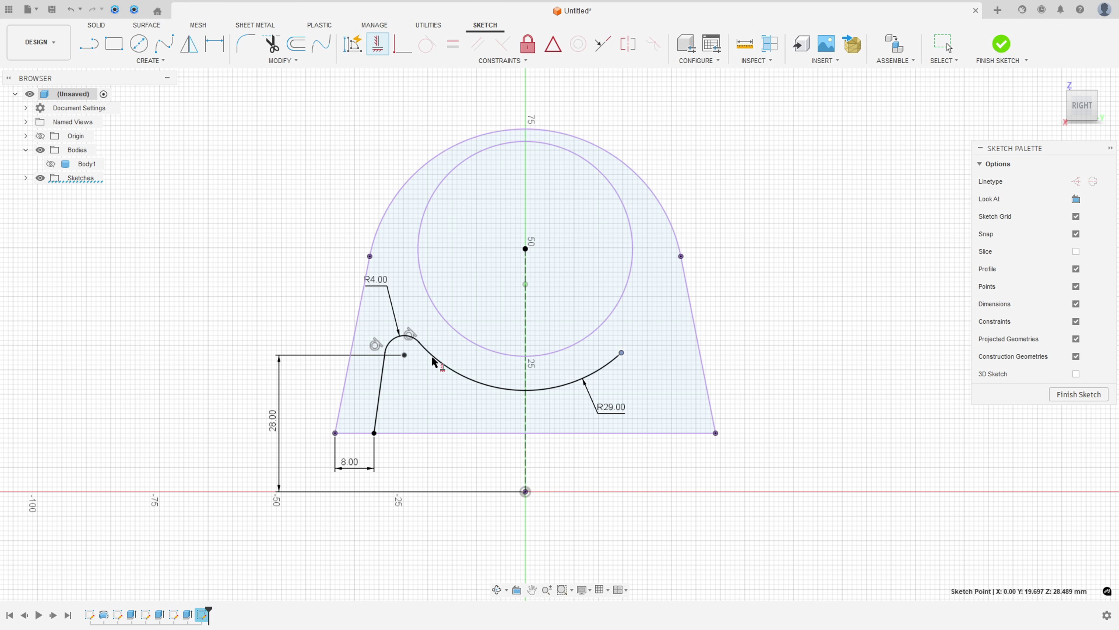
click(405, 355)
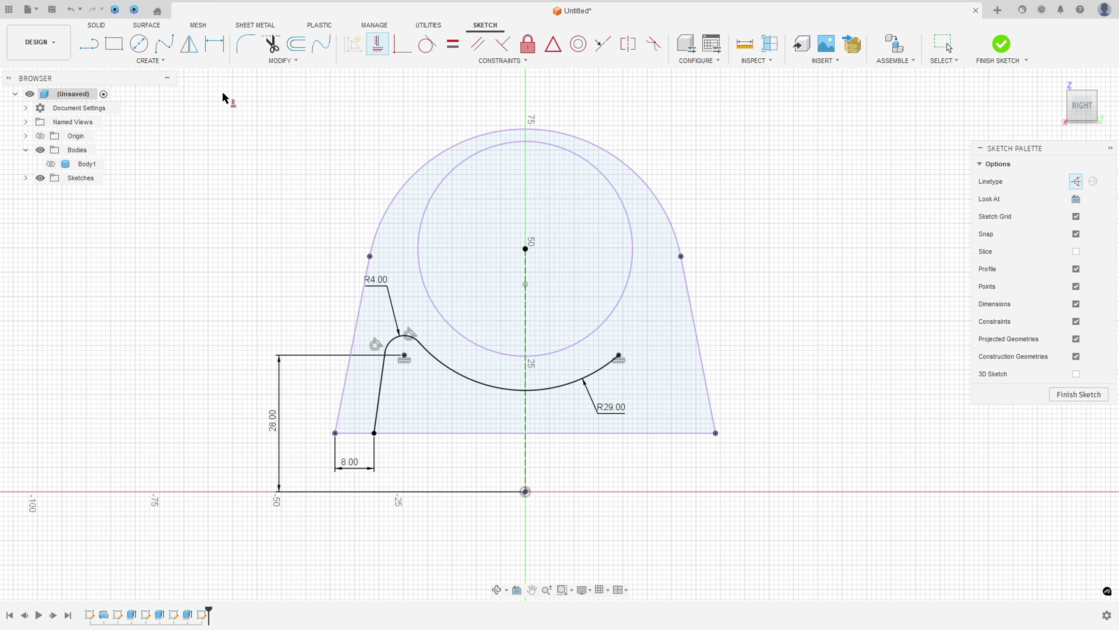
Mirror the R4 arc and the slanted line about the vertical construction line.
click(190, 44)
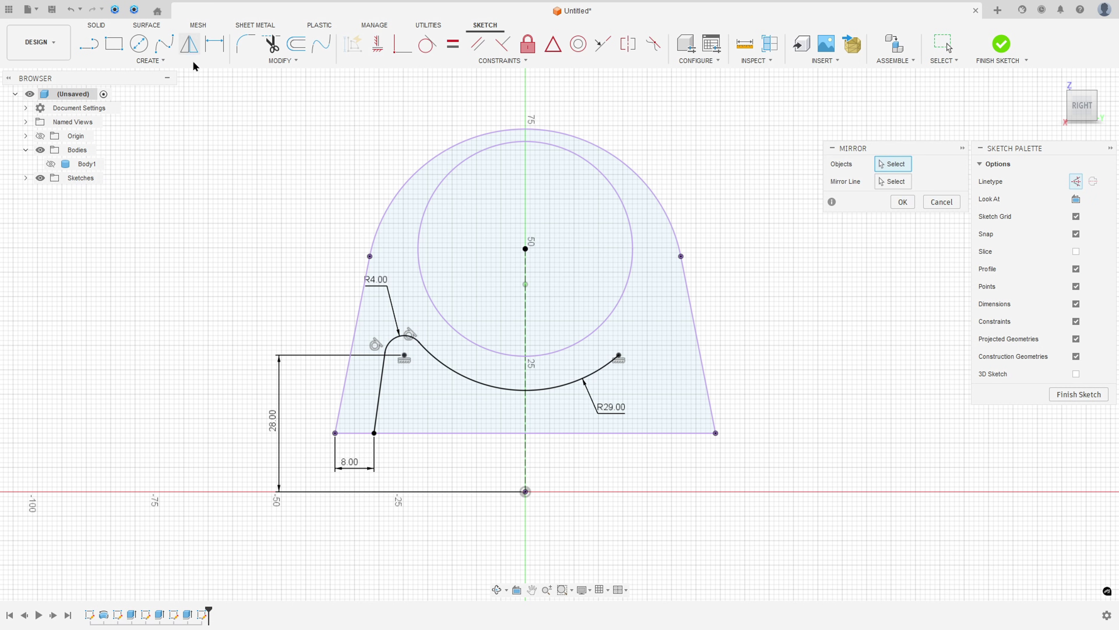
click(398, 343)
click(382, 375)
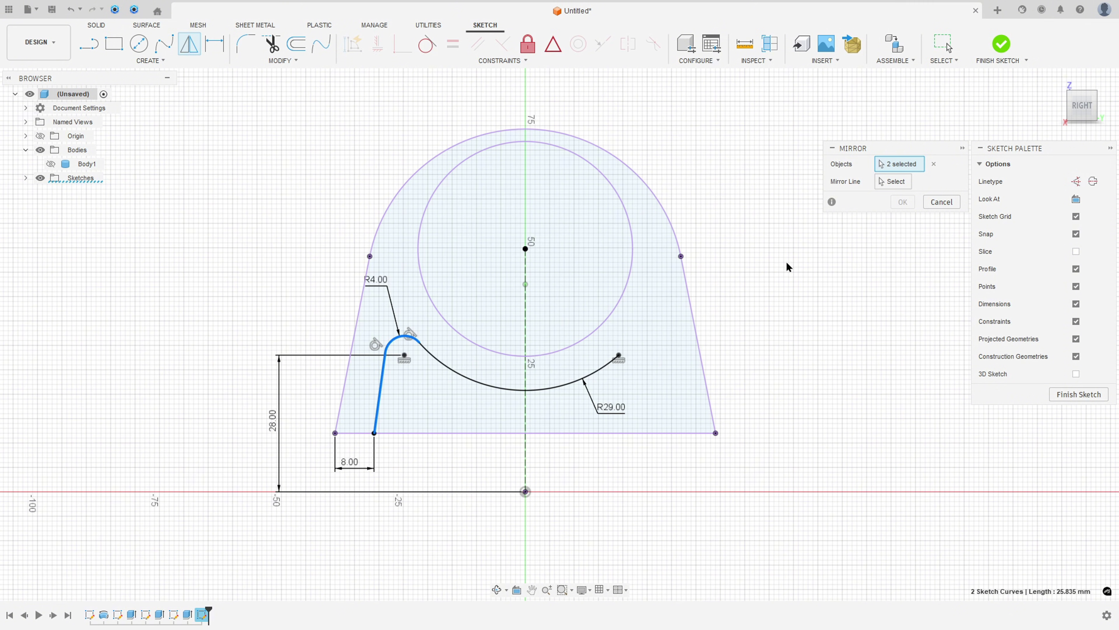
click(891, 183)
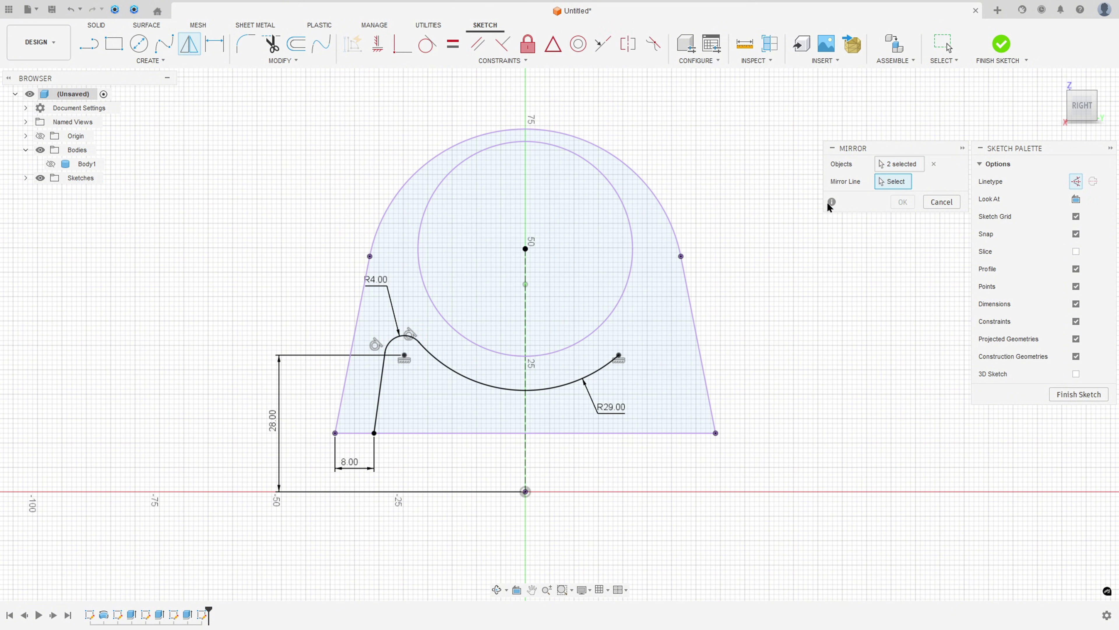
click(526, 320)
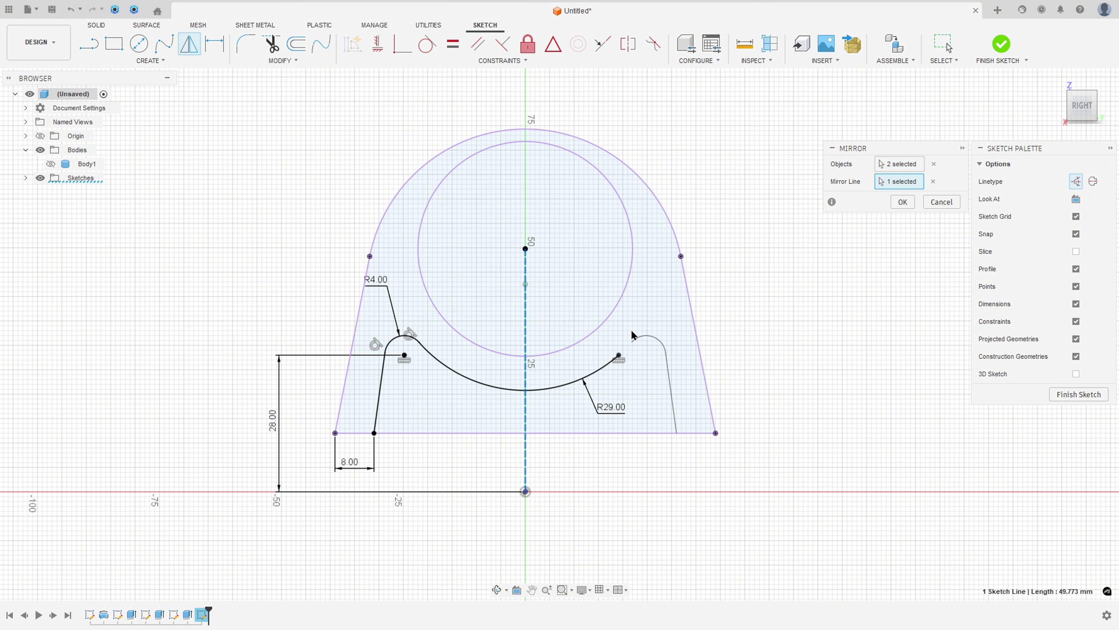
click(901, 203)
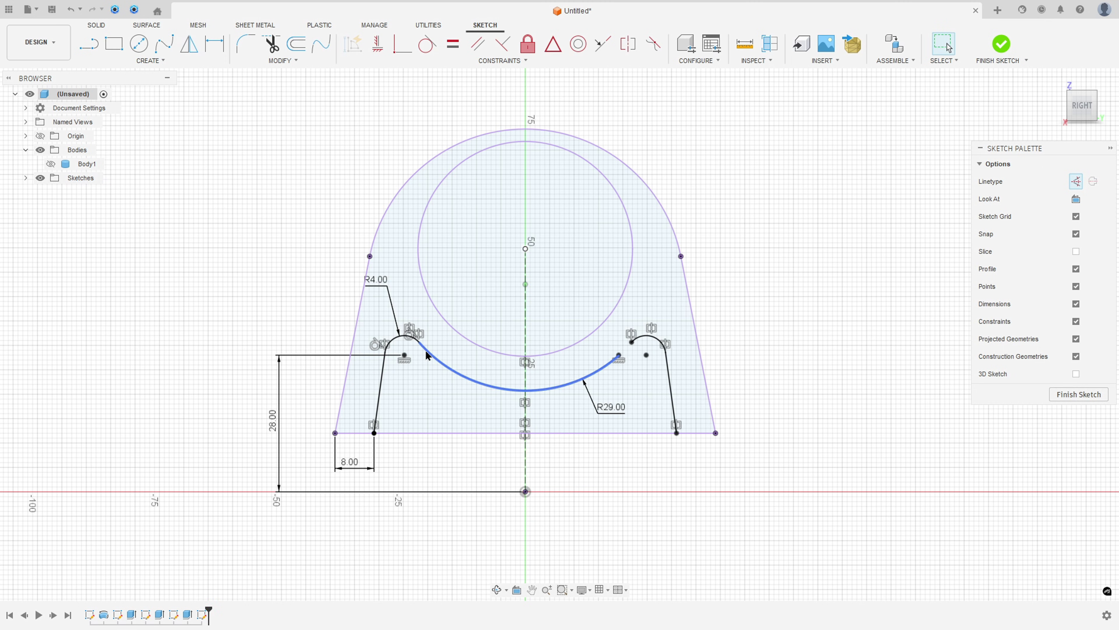
Replace the horizontal constraint at the R29 arc's right end with a Coincident constraint to the mirrored R4 arc's end, and finish the sketch.
click(620, 359)
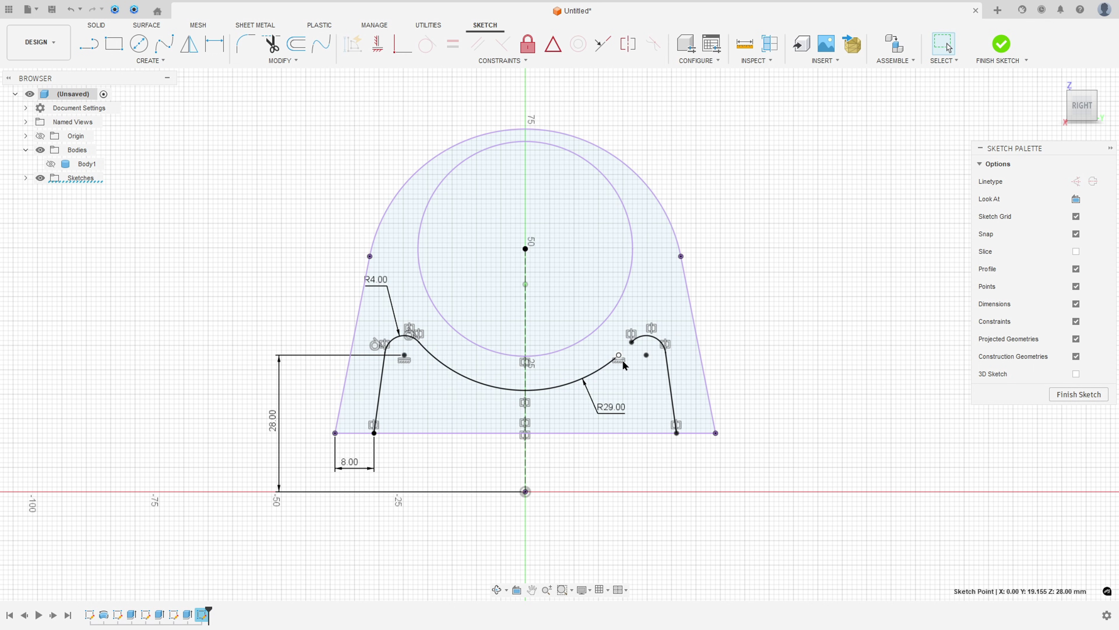
click(625, 368)
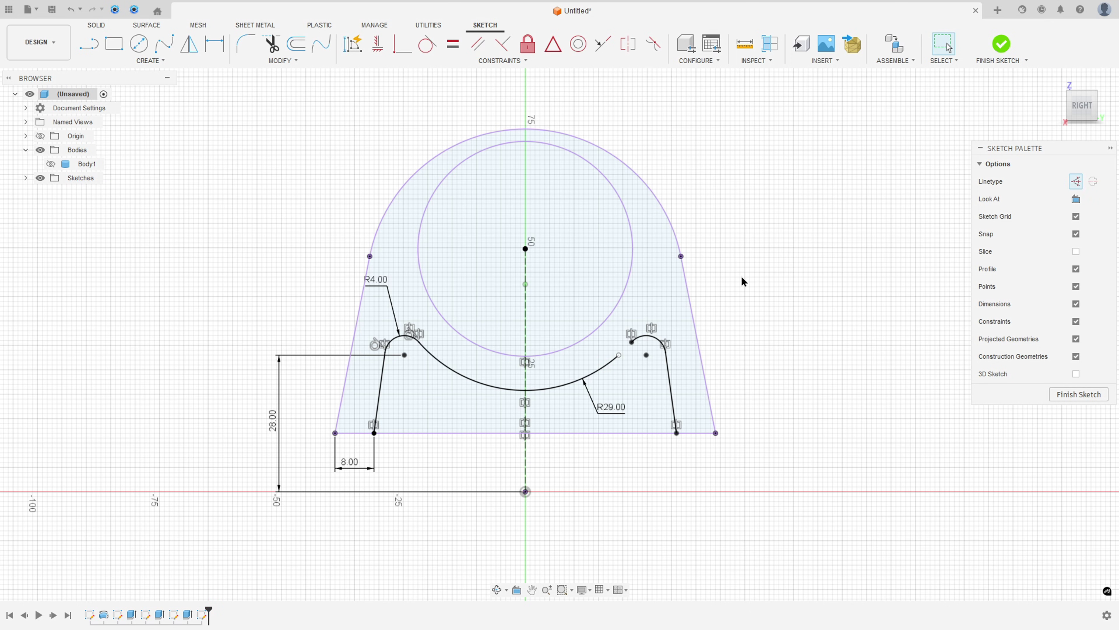
click(397, 46)
click(619, 356)
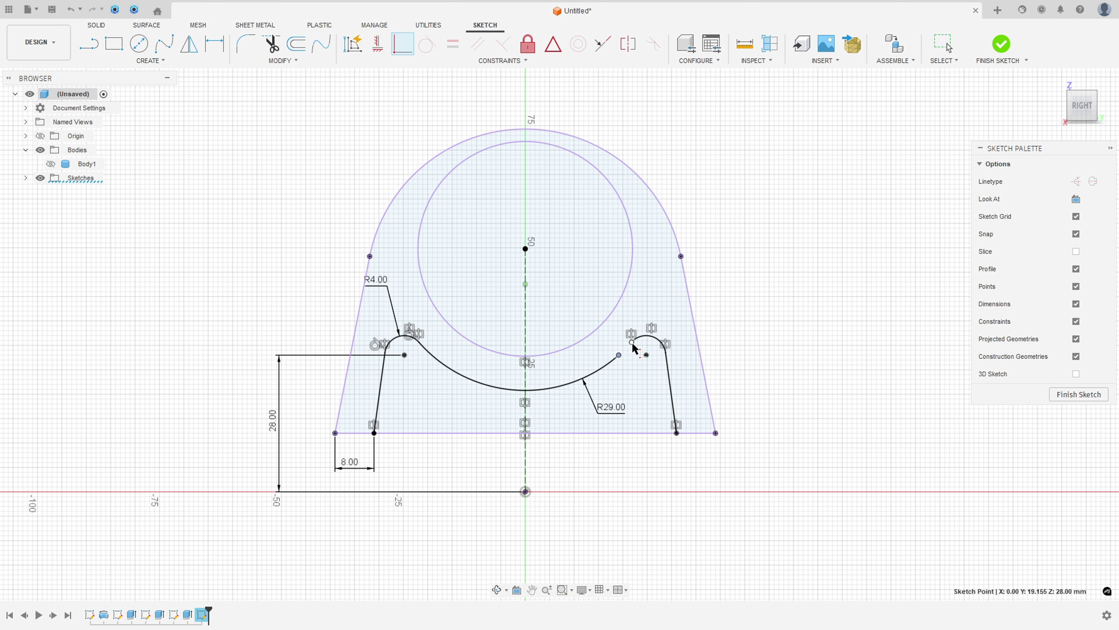
click(631, 342)
key(Escape)
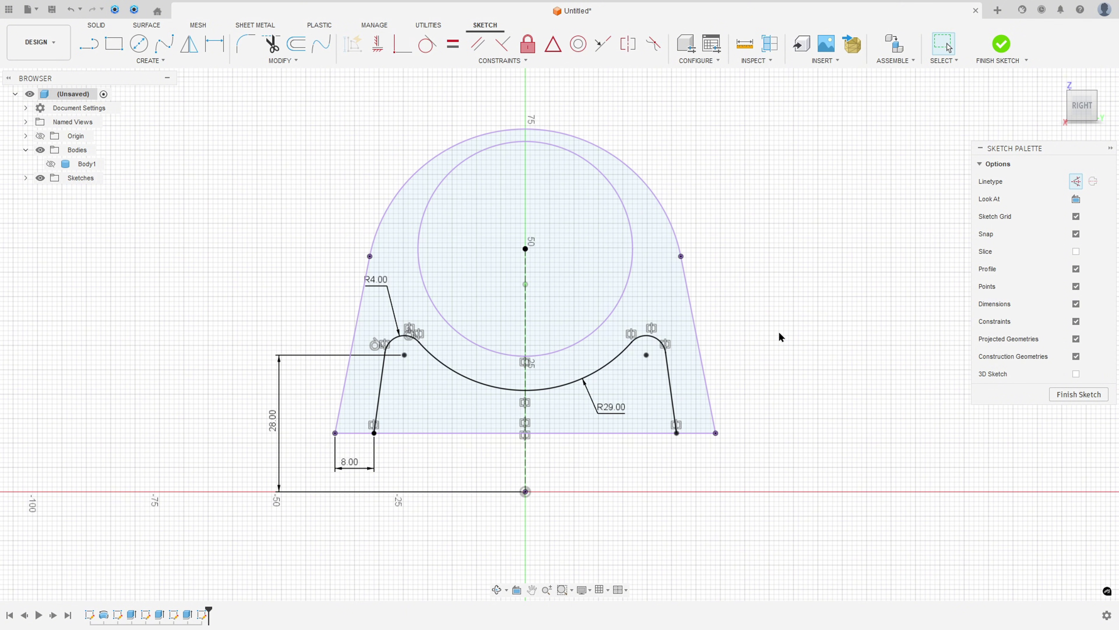
click(453, 415)
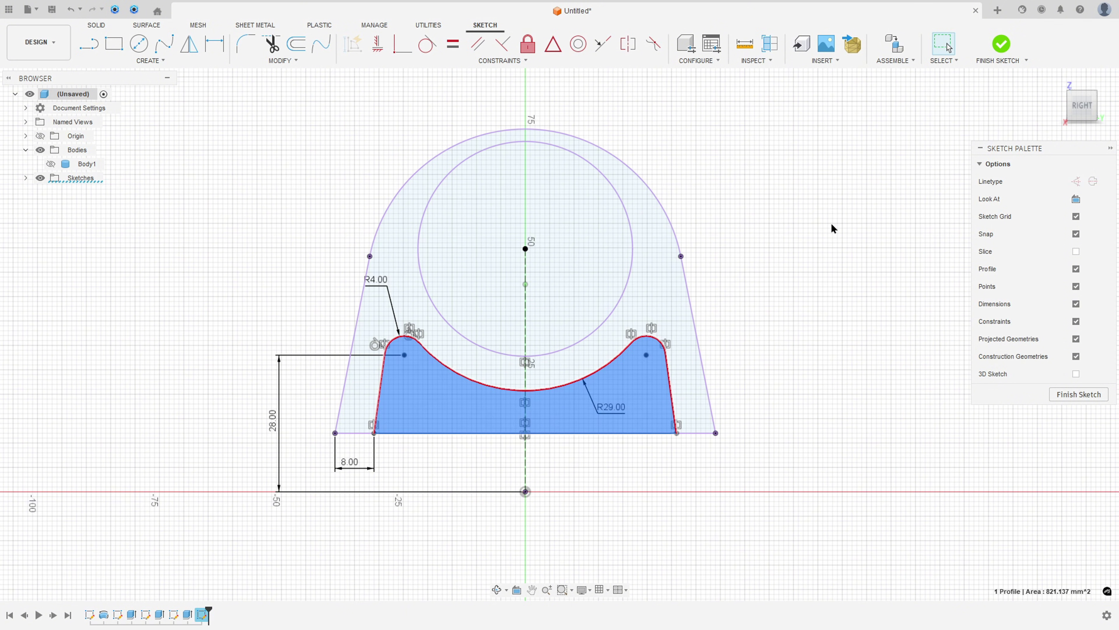
click(1001, 44)
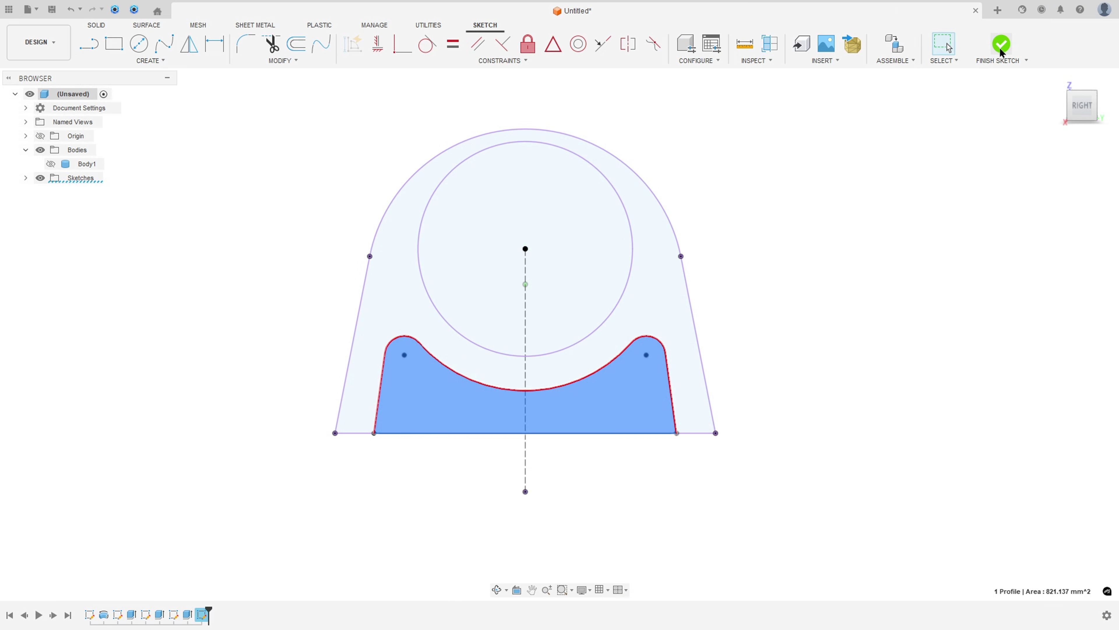
Show Body1 and extrude the closed lower profile as a cut with extent All, starting at a 7 mm offset from the profile plane.
click(408, 399)
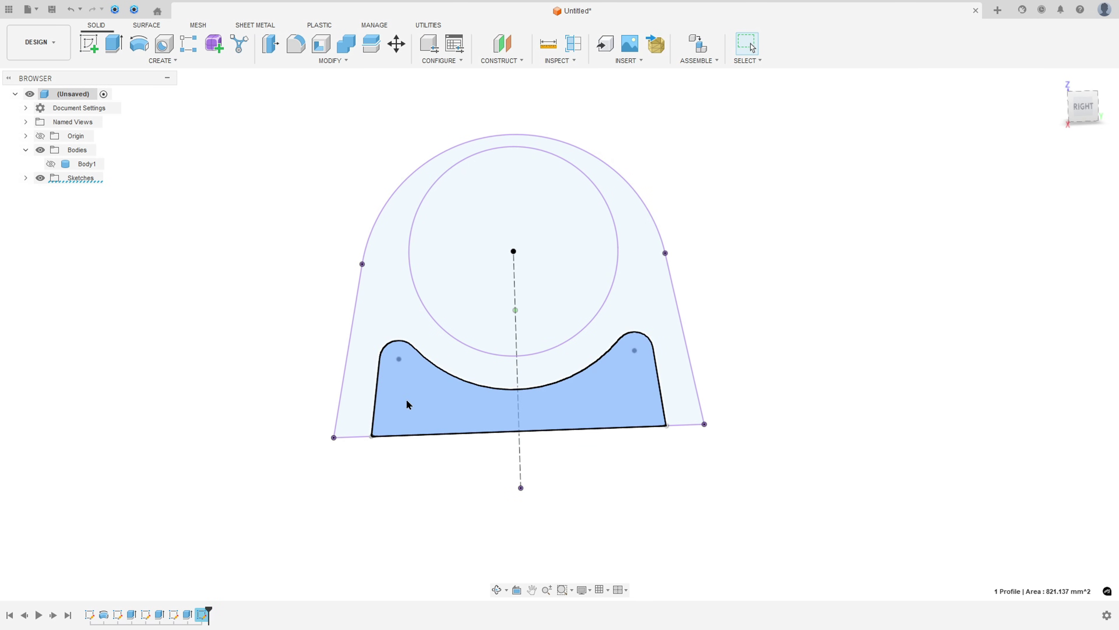
click(115, 43)
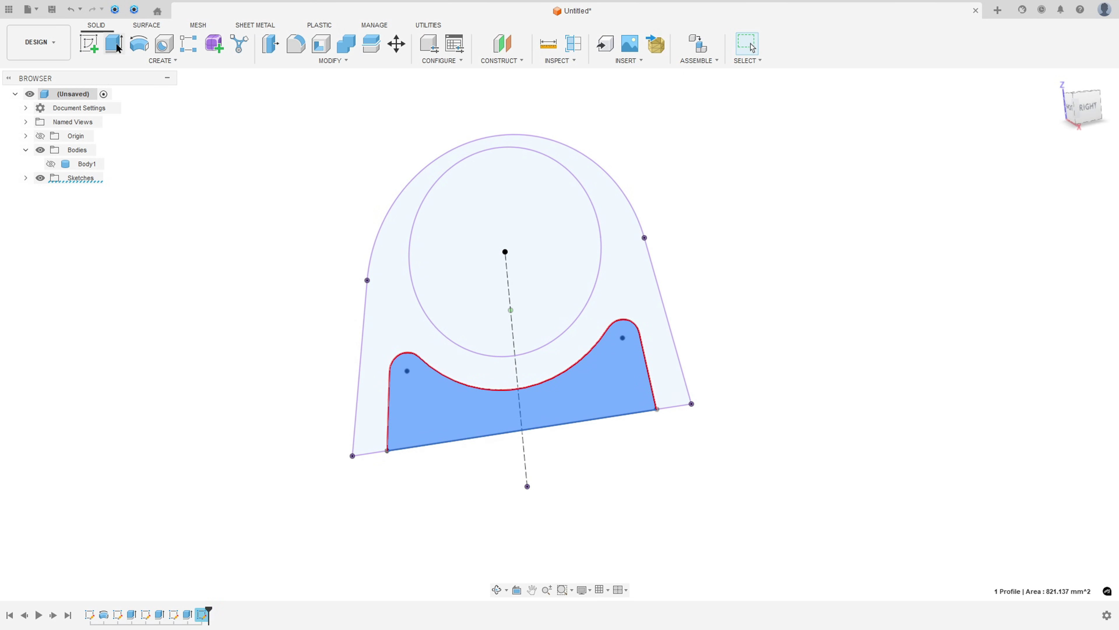
click(50, 165)
shift+middle_drag(50, 165, 318, 222)
click(1062, 221)
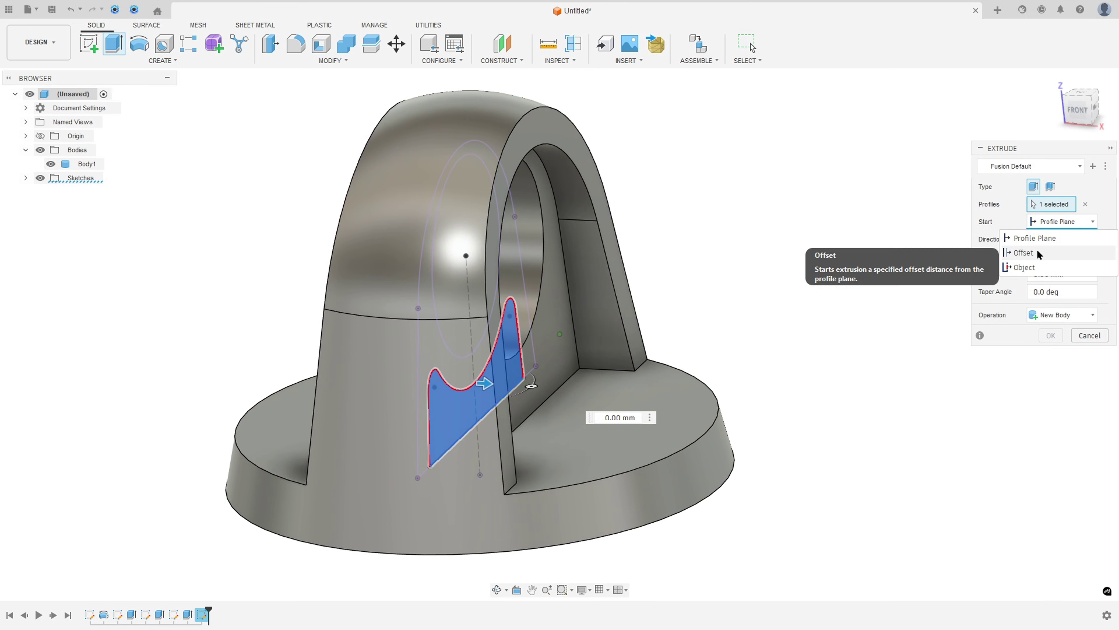
click(1060, 247)
double_click(1053, 240)
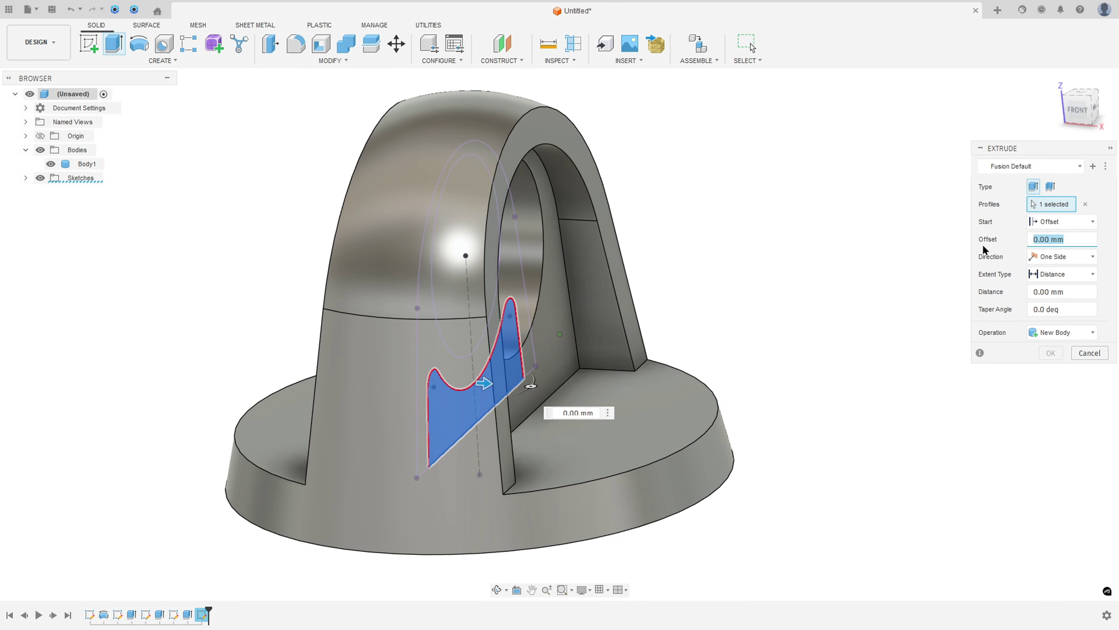
text(7)
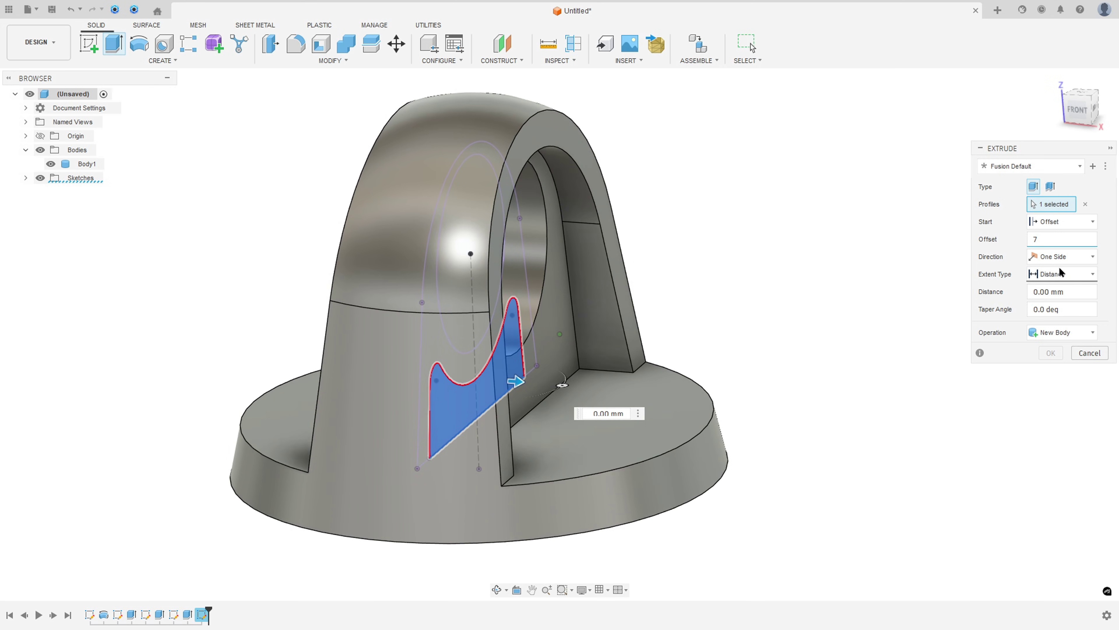
click(1080, 279)
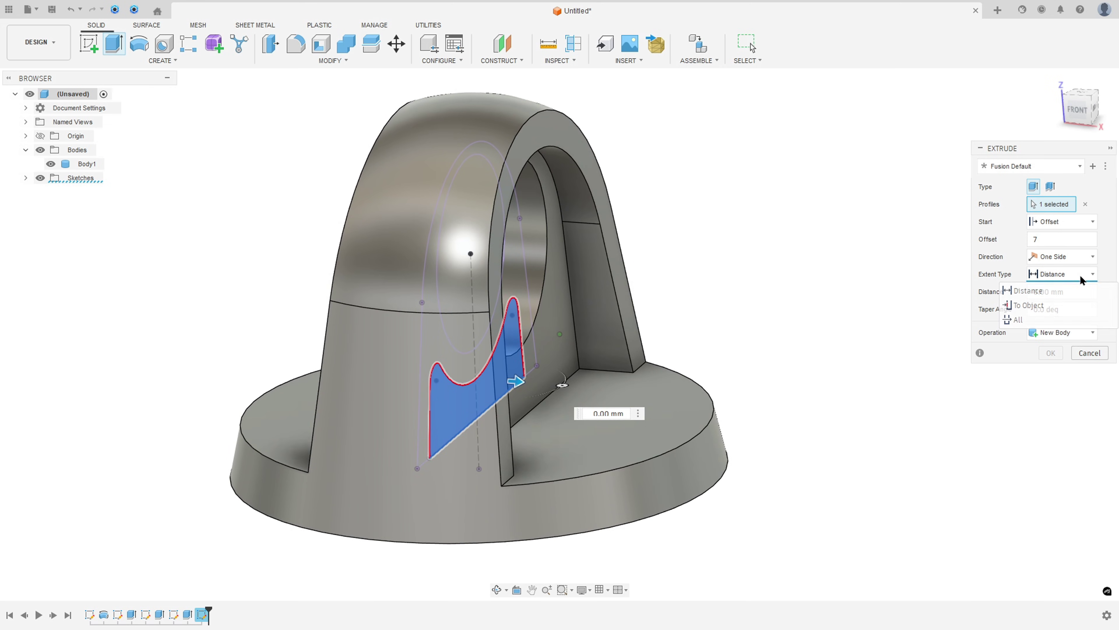
click(1024, 324)
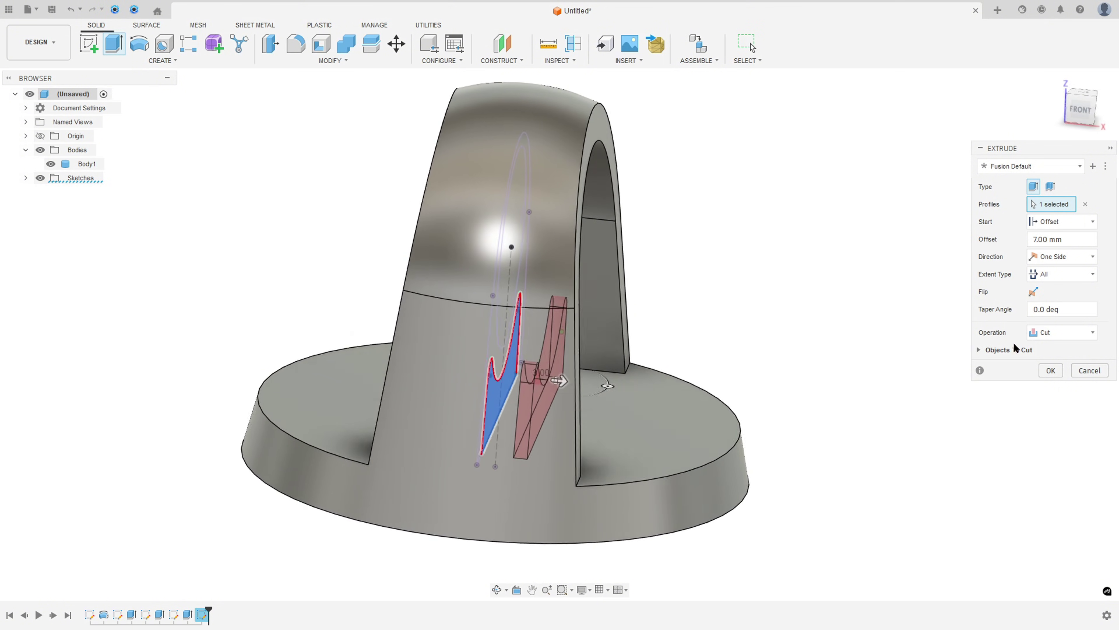
click(1051, 370)
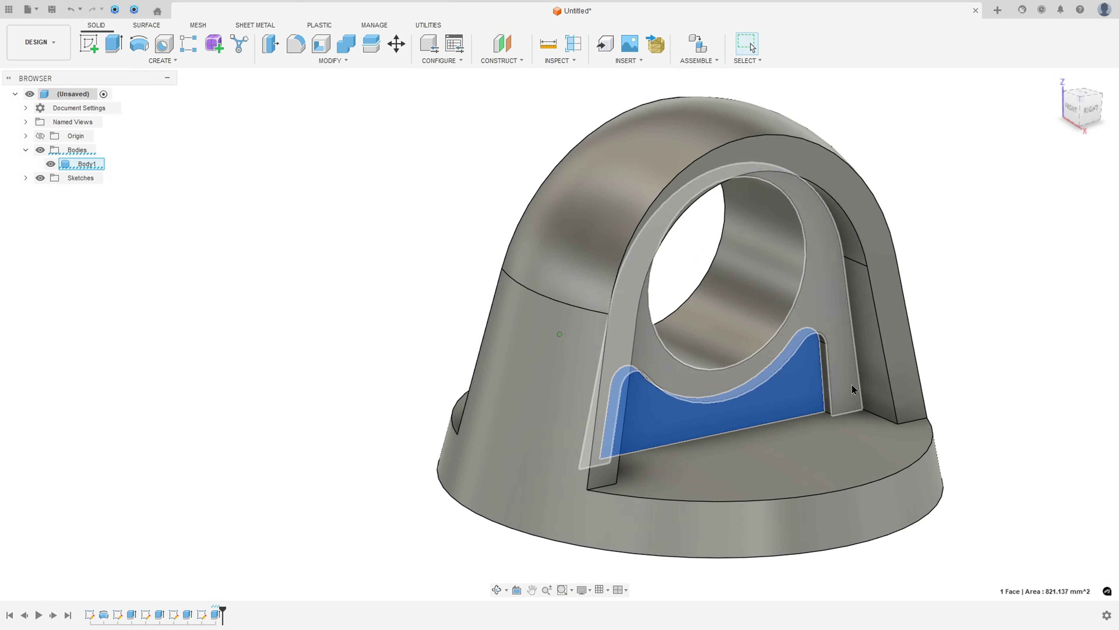
Check the drawing for the next feature and start a sketch on the flat upper face of the base.
click(957, 270)
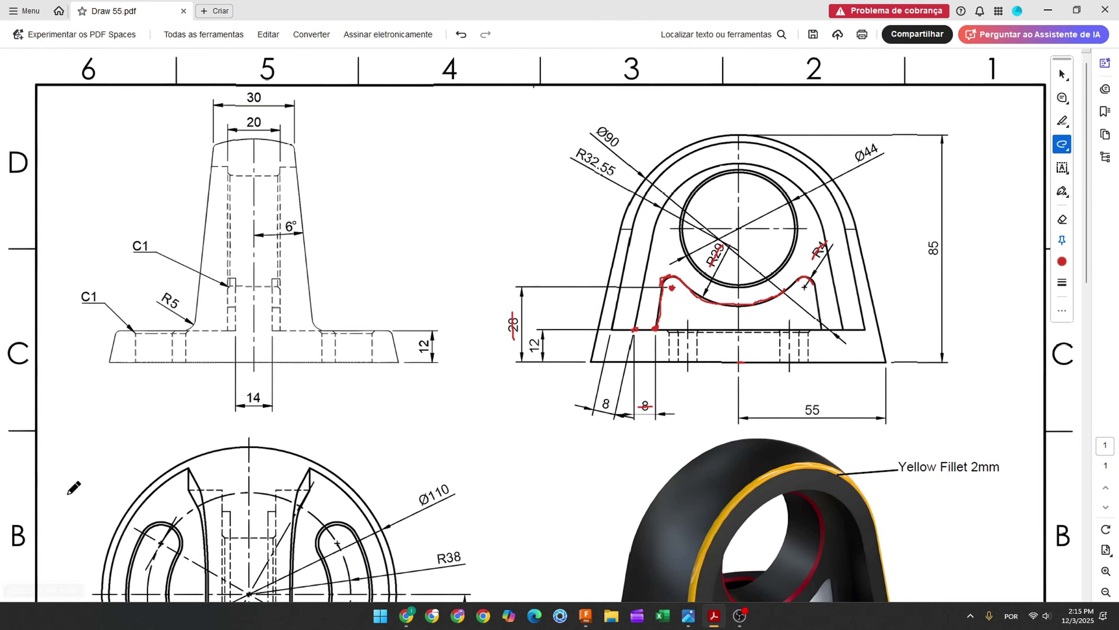
scroll(388, 358, down, 2)
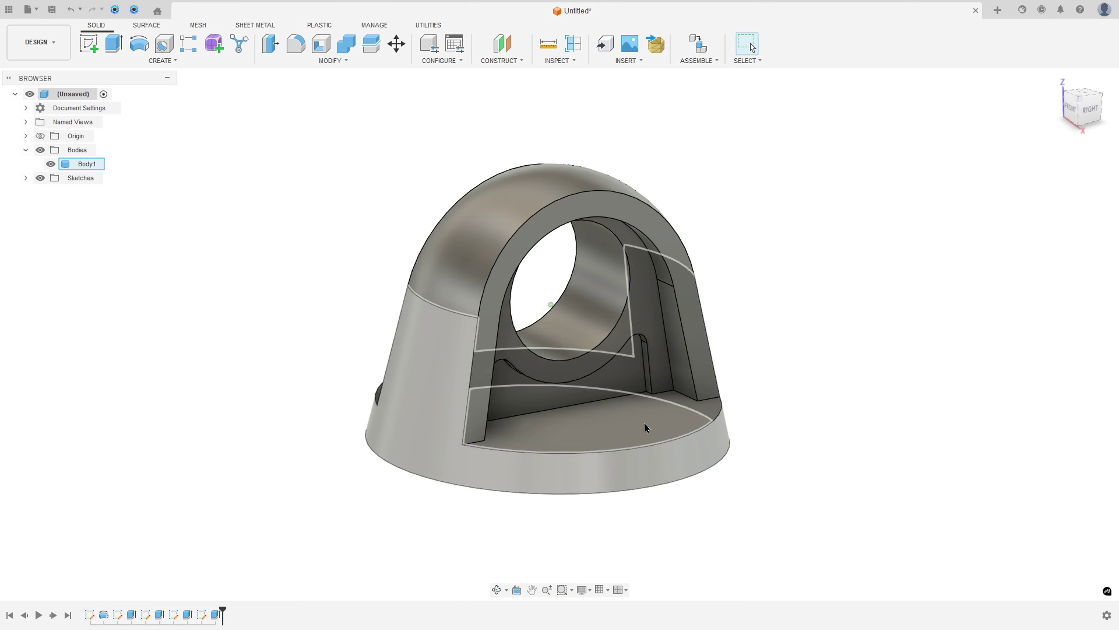
click(89, 47)
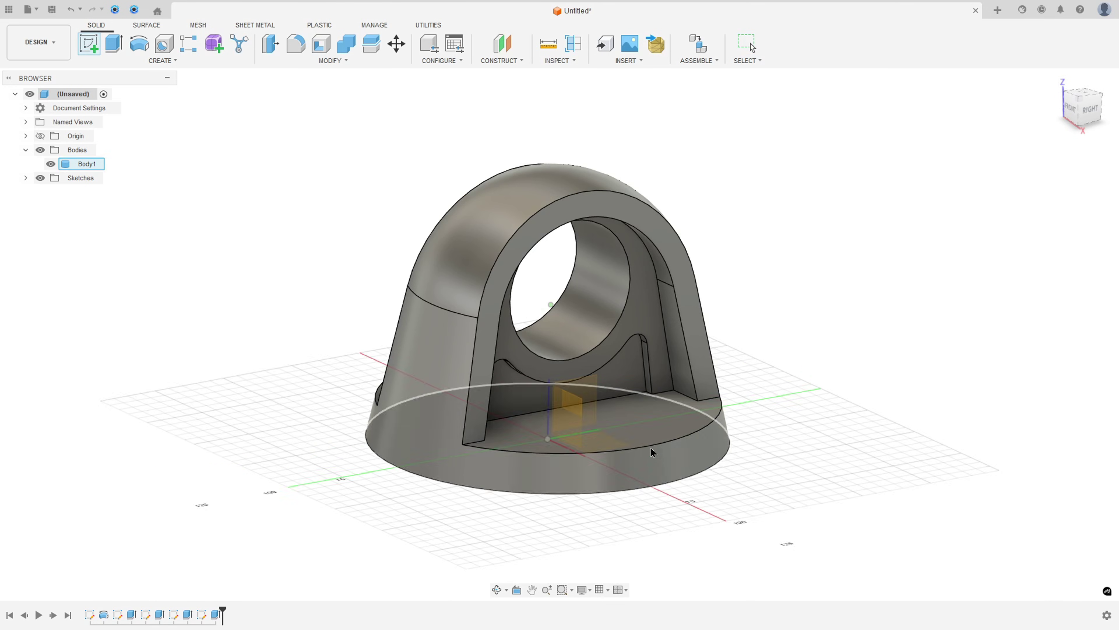
click(654, 437)
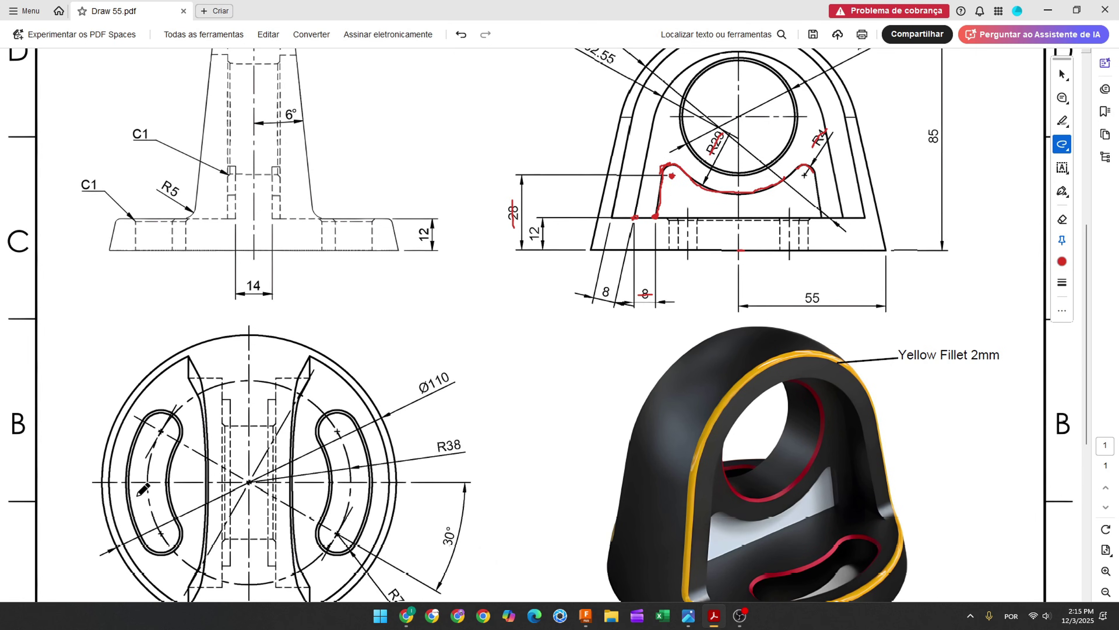
In the drawing's top view, trace the right slot's centre arc, strike out its R38 radius and trace the base's outer edge.
scroll(331, 313, down, 3)
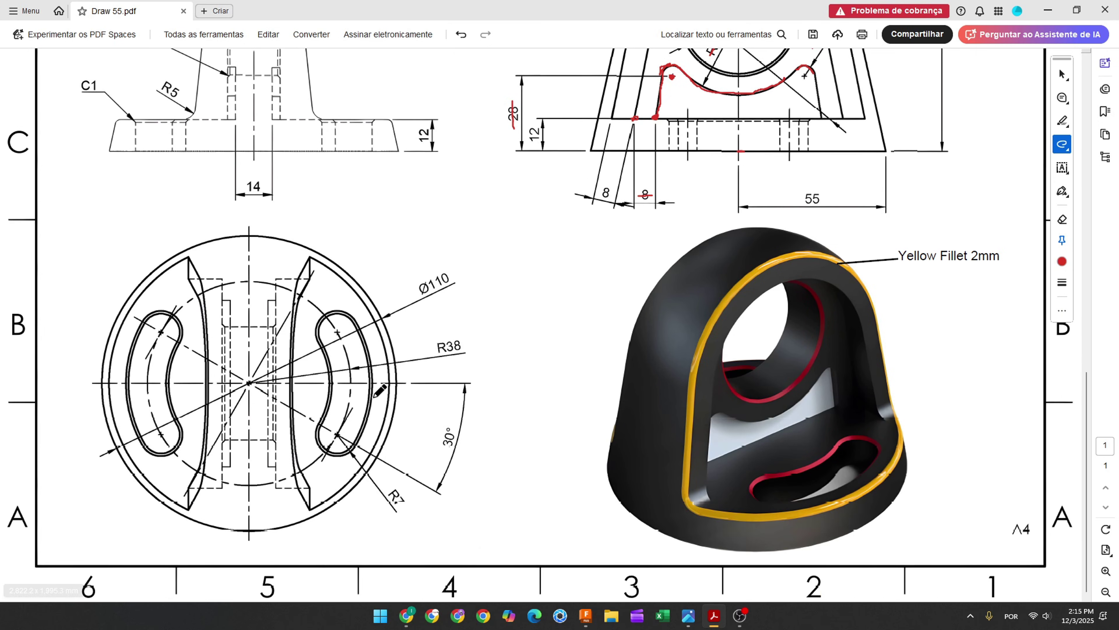
mouse_move(323, 317)
mouse_down()
mouse_move(350, 376)
mouse_move(338, 440)
mouse_up()
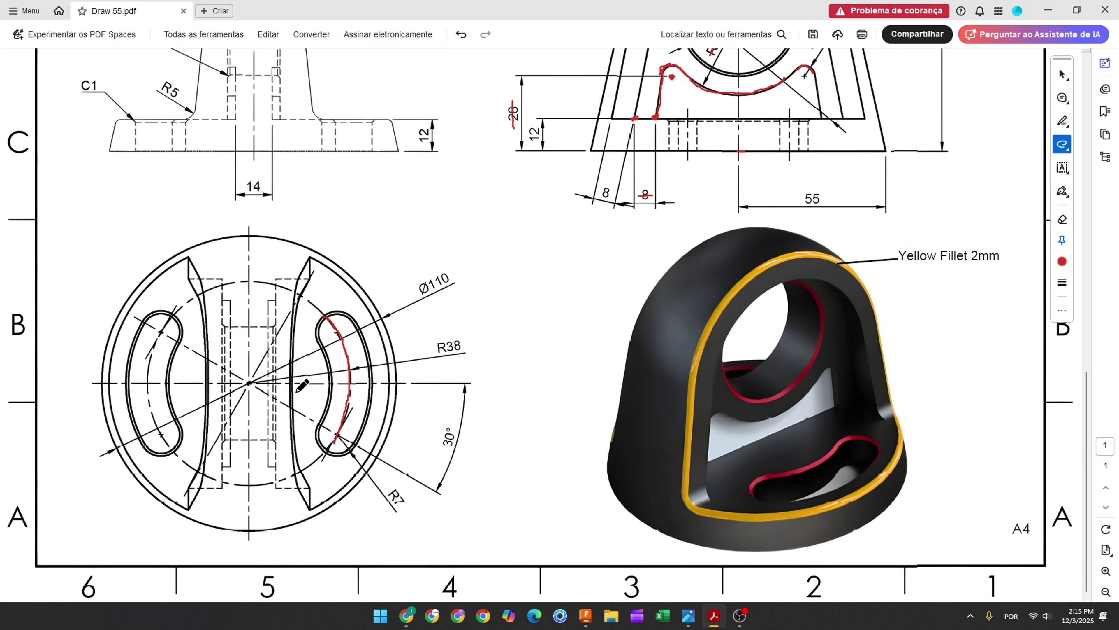
ctrl+scroll(299, 375, up, 3)
ctrl+scroll(326, 371, up, 2)
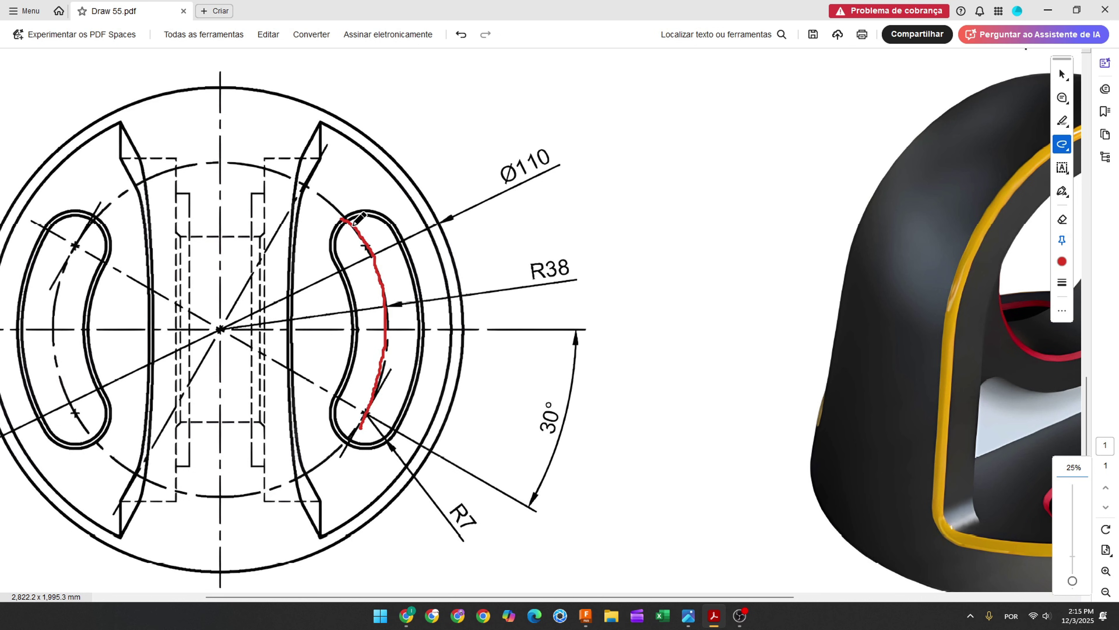
drag(388, 294, 359, 426)
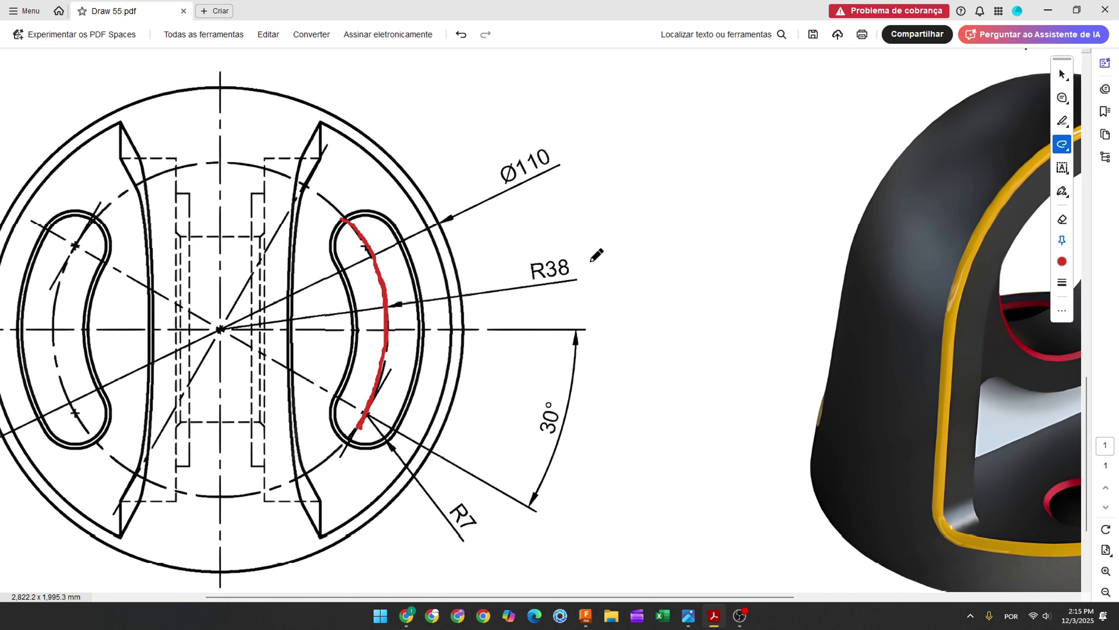
drag(527, 273, 581, 267)
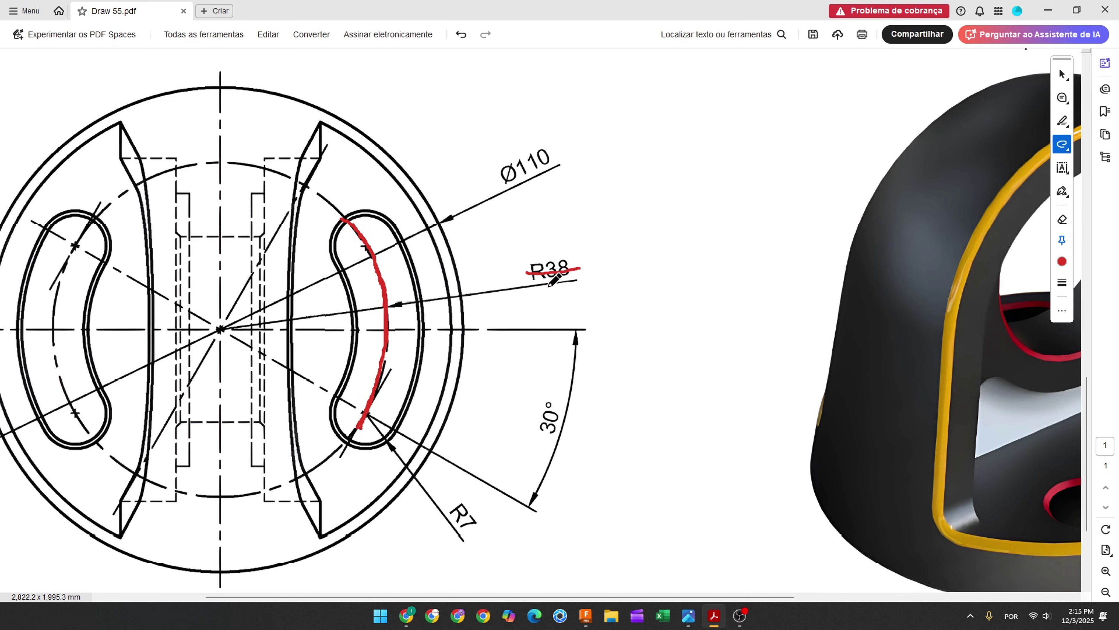
drag(377, 267, 385, 297)
mouse_move(414, 182)
mouse_down()
mouse_move(458, 272)
mouse_move(455, 382)
mouse_up()
scroll(414, 432, down, 1)
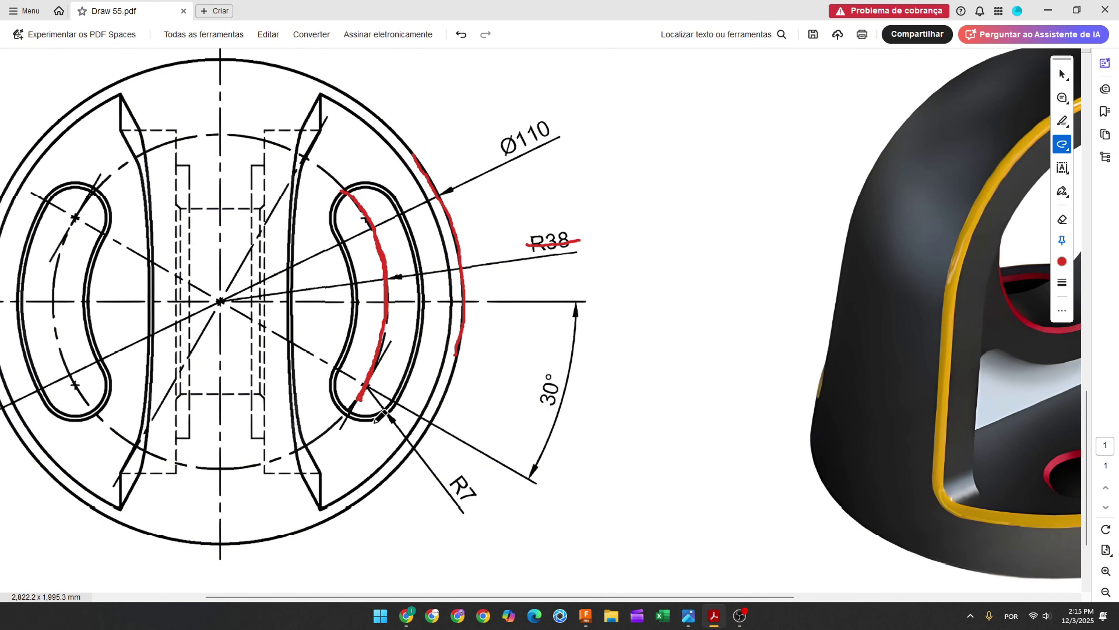
Trace the slot's lower rounded end, mark its centre and the horizontal axis, and strike out R7 and the 30° angle.
mouse_move(329, 382)
mouse_down()
mouse_move(340, 415)
mouse_move(399, 420)
mouse_up()
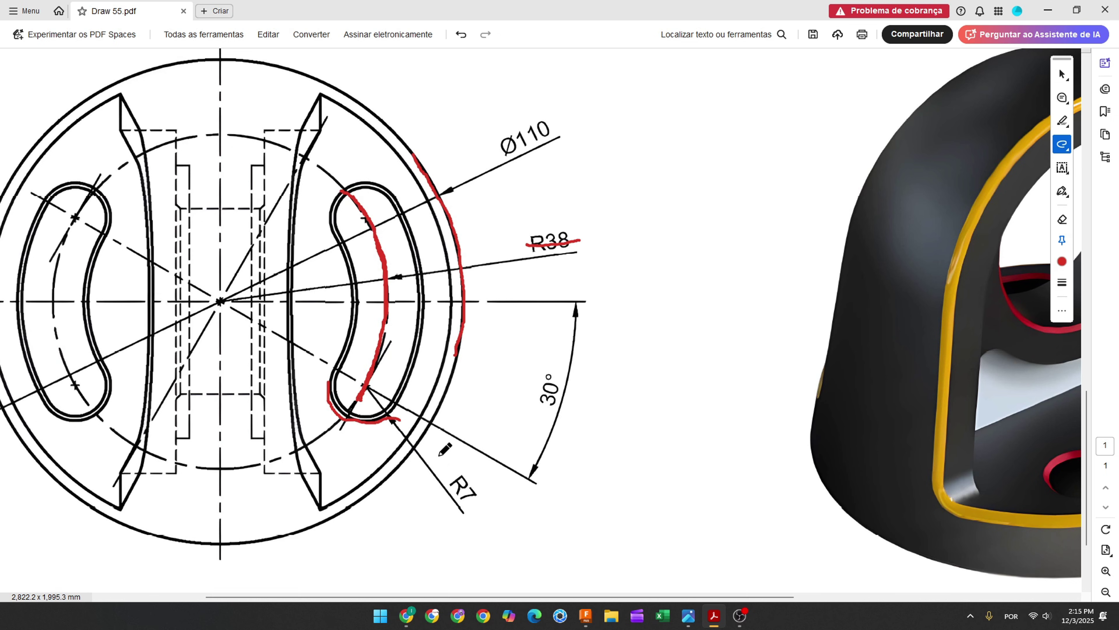
drag(457, 479, 483, 515)
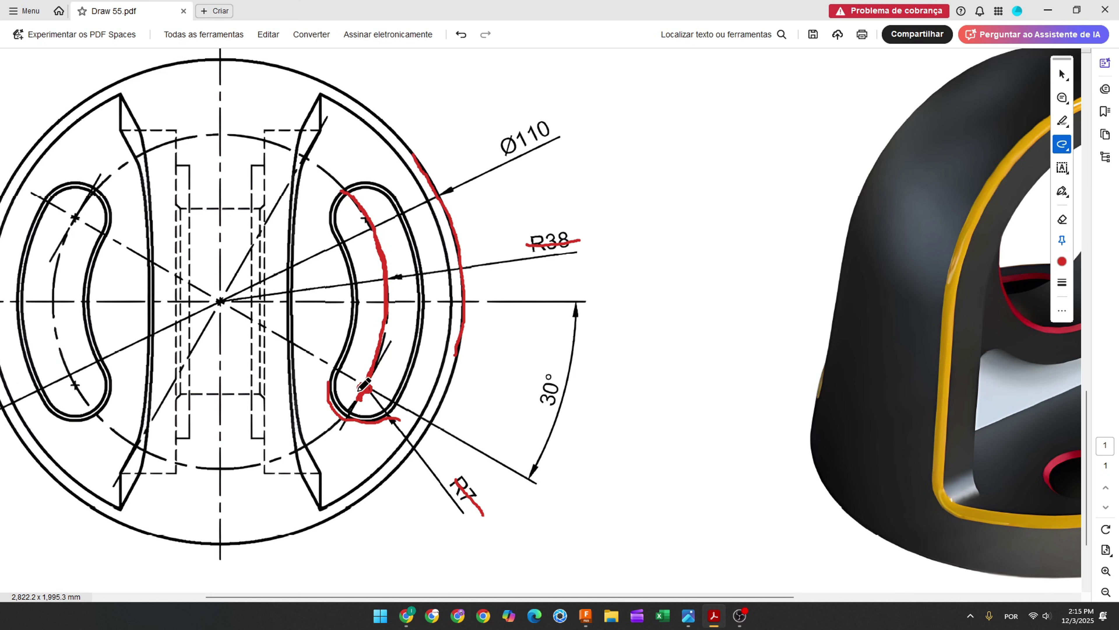
drag(359, 389, 363, 366)
drag(219, 302, 474, 303)
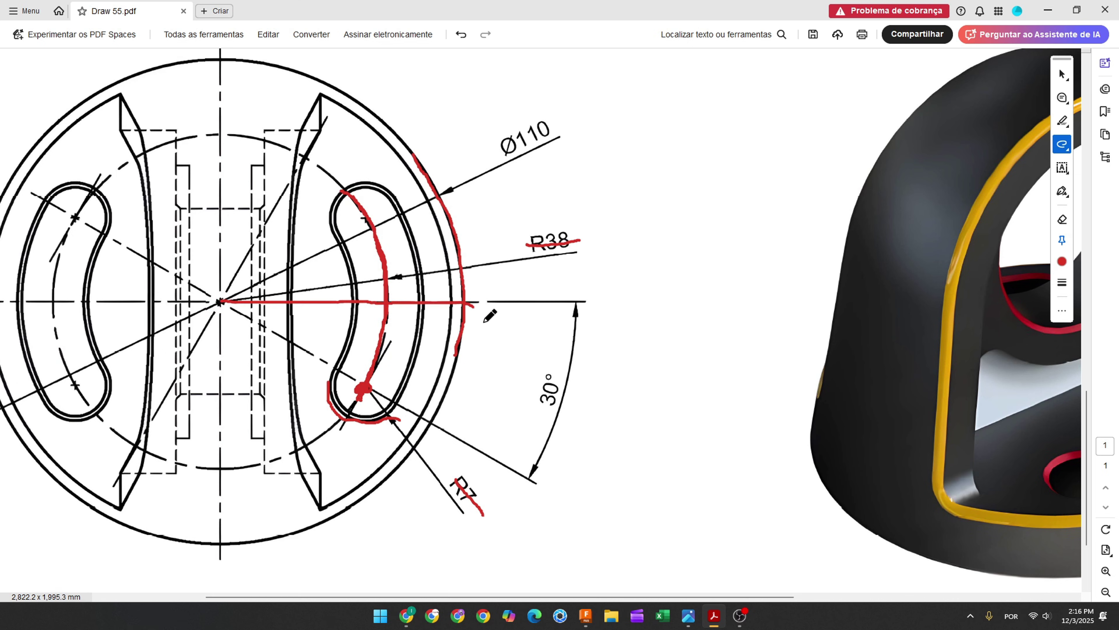
drag(557, 372, 539, 409)
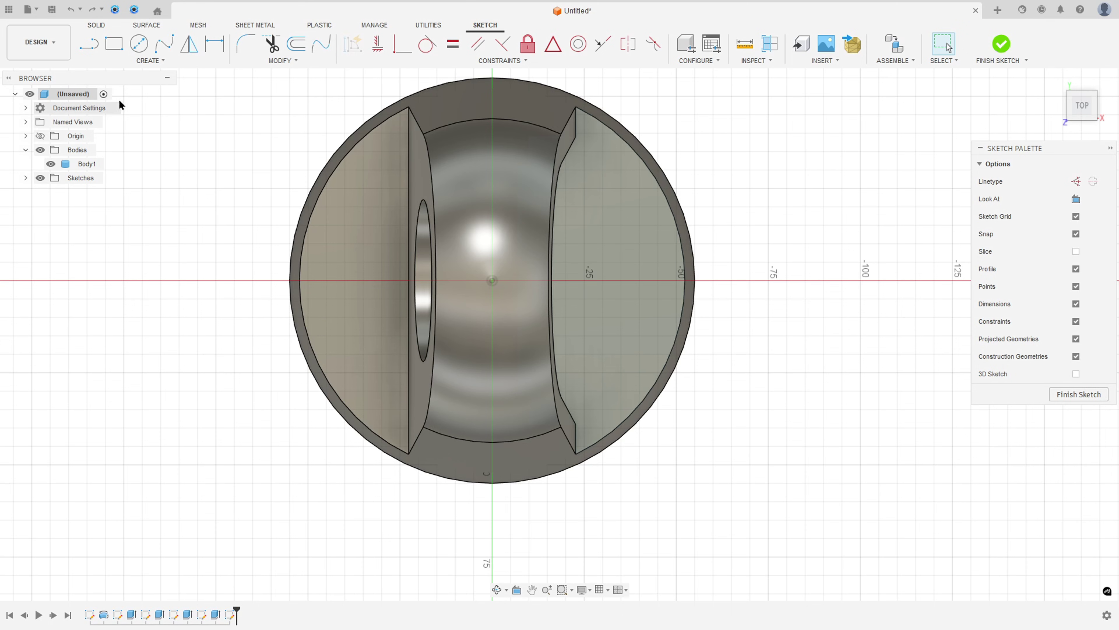
Draw a three-point arc slot on the right half of the base, with a centre arc radius of about 30 mm.
click(142, 60)
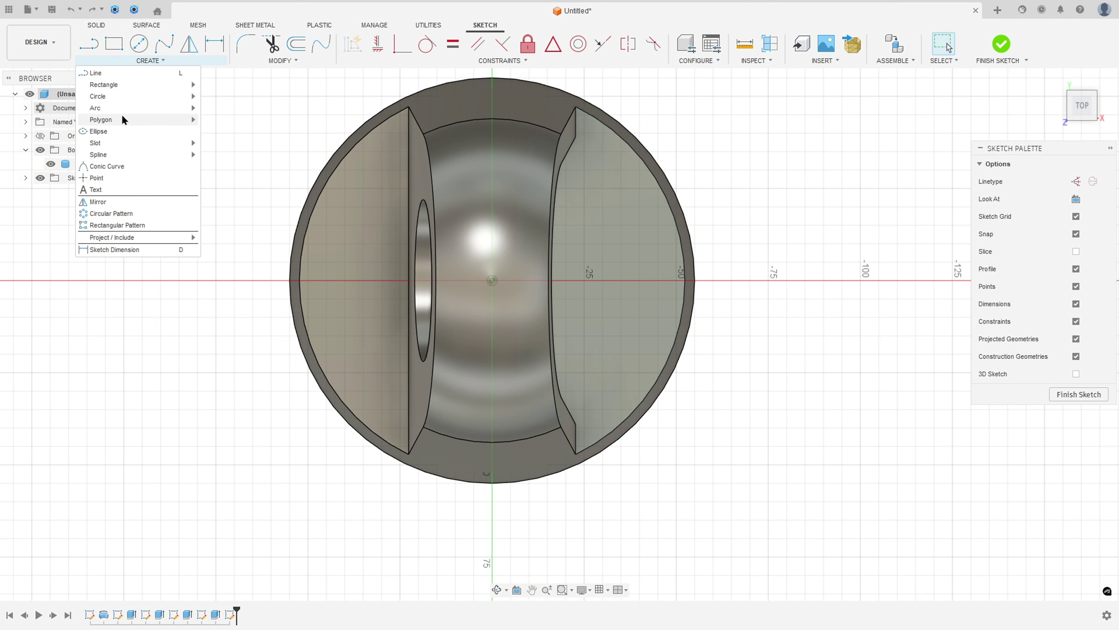
mouse_move(119, 145)
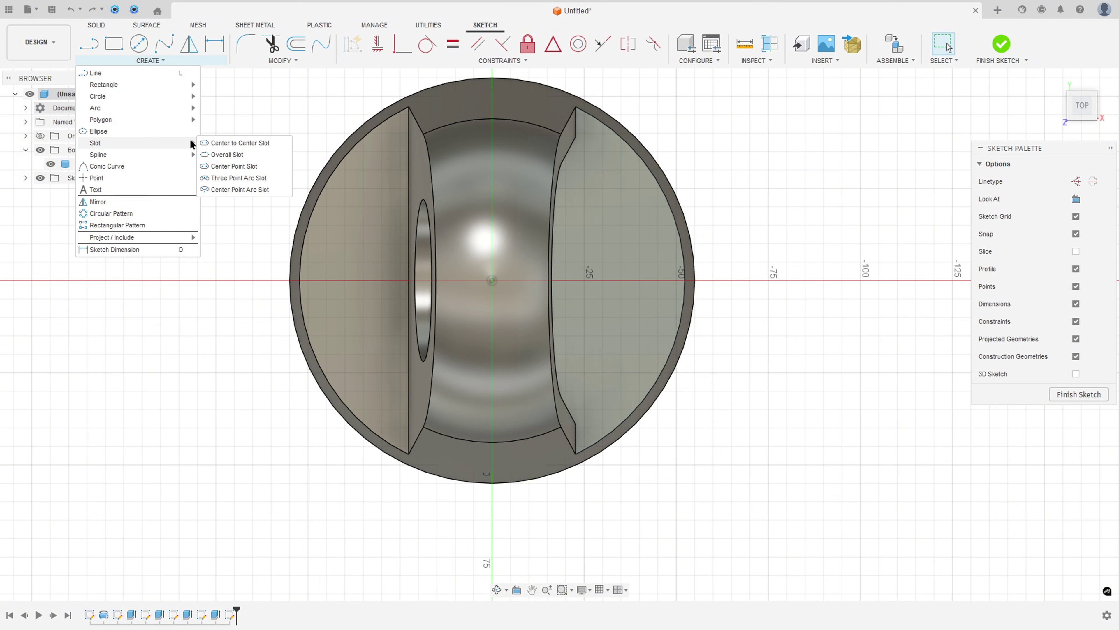
click(230, 179)
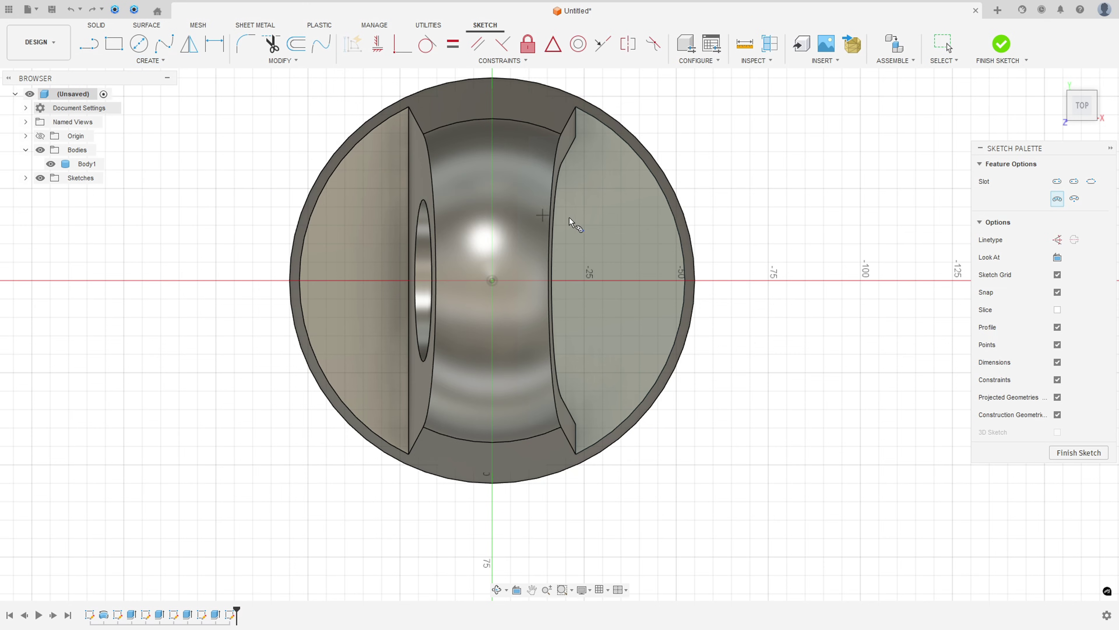
click(603, 188)
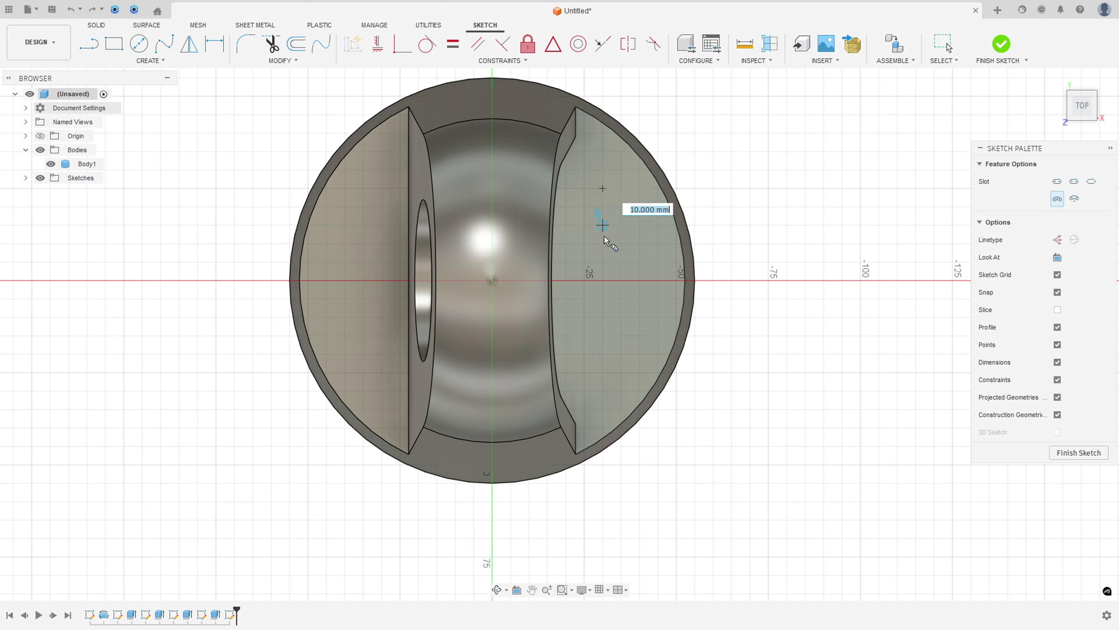
click(602, 373)
click(650, 292)
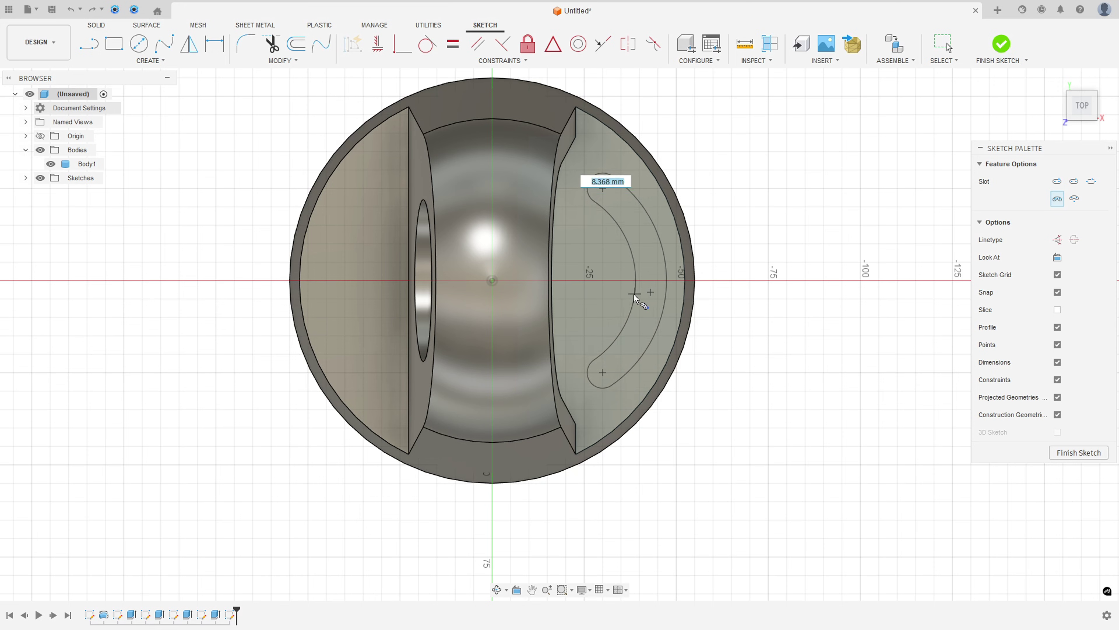
click(631, 294)
key(Escape)
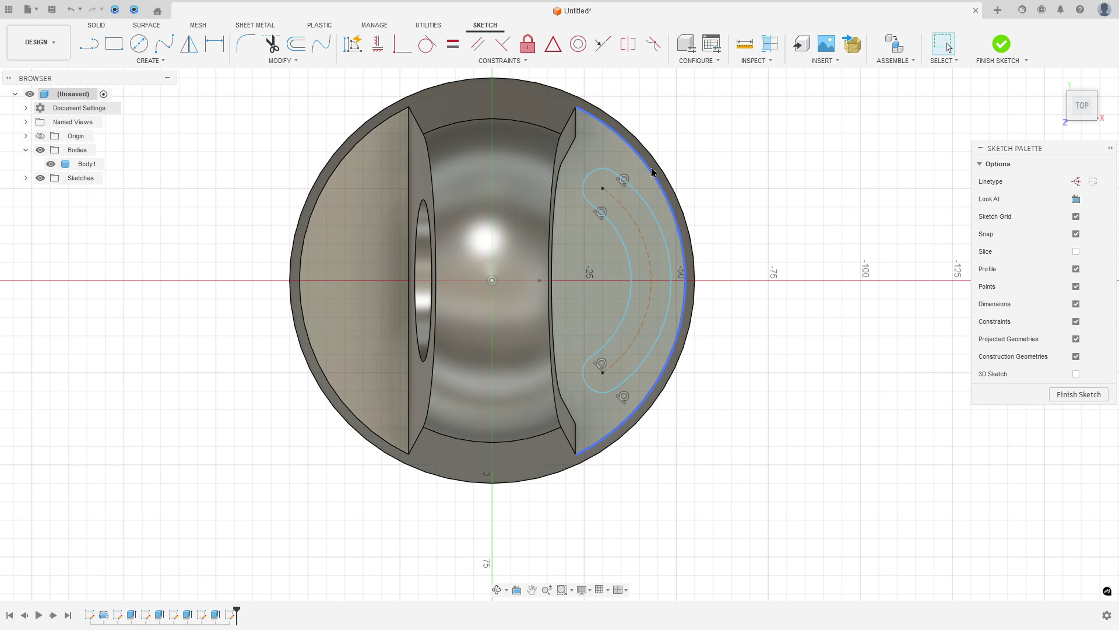
Make the slot's centre arc concentric with the circular outer edge of the base.
click(578, 44)
click(635, 225)
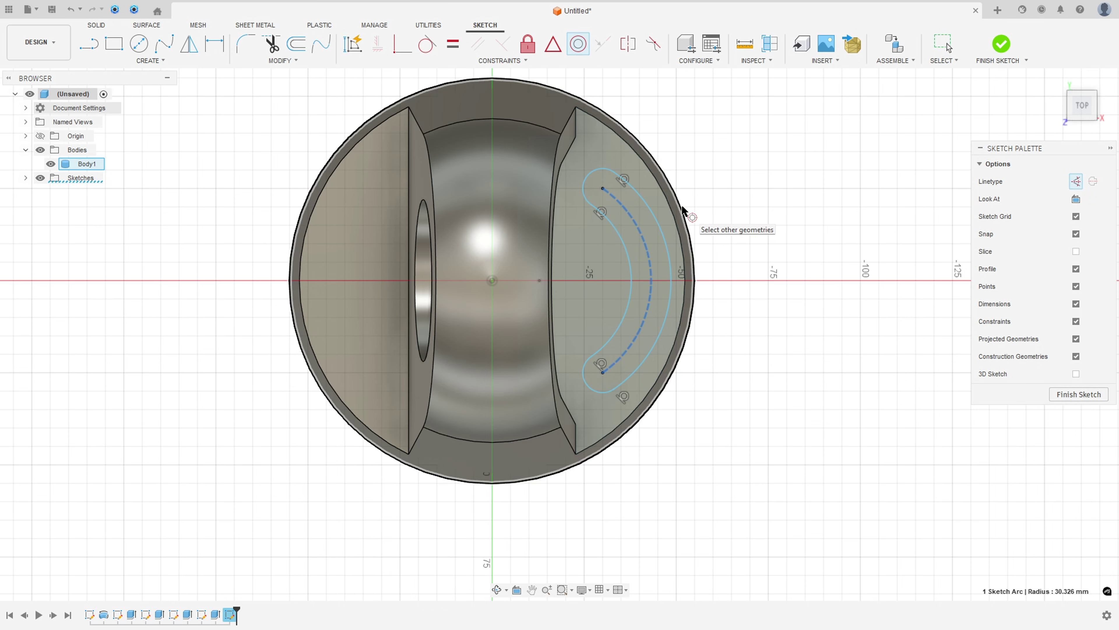
click(682, 207)
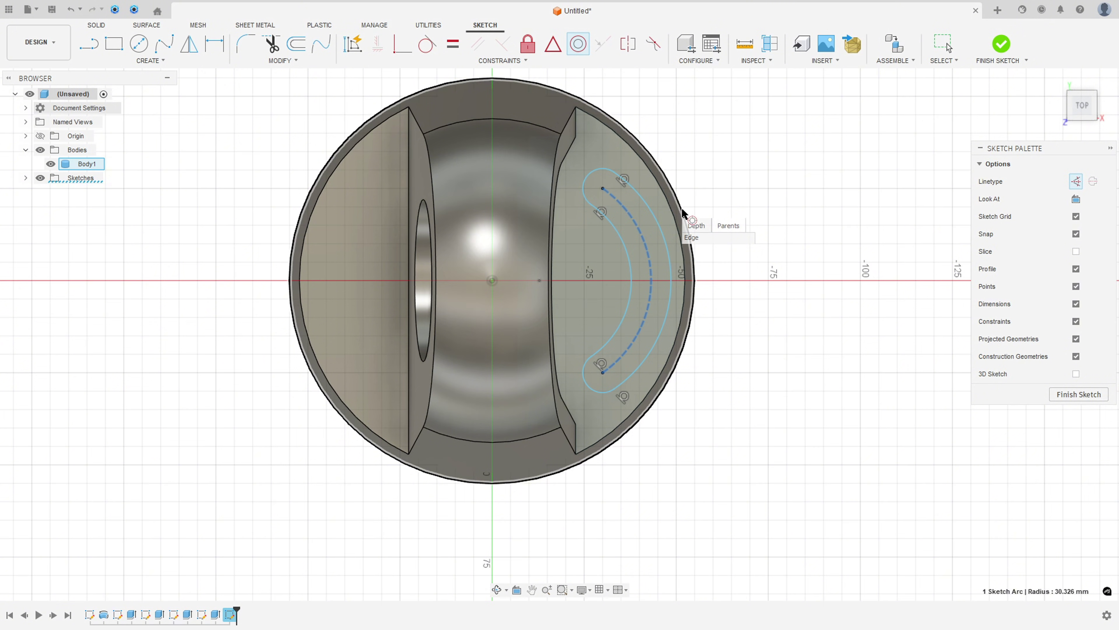
click(694, 268)
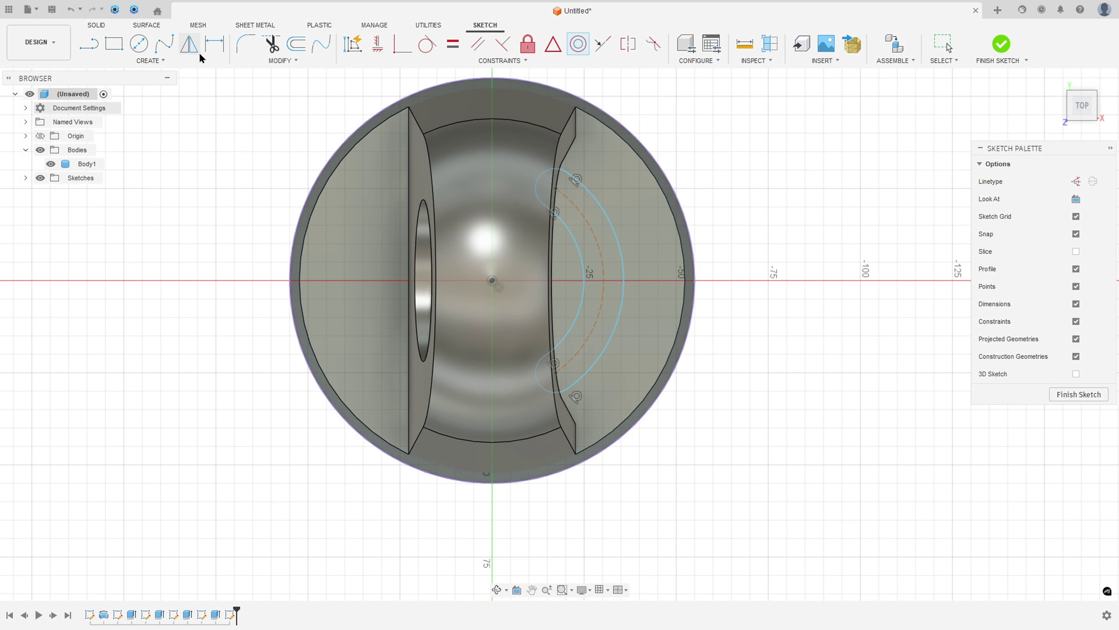
Dimension the slot's centre arc with a radius of 38 mm.
click(215, 44)
click(602, 254)
click(635, 260)
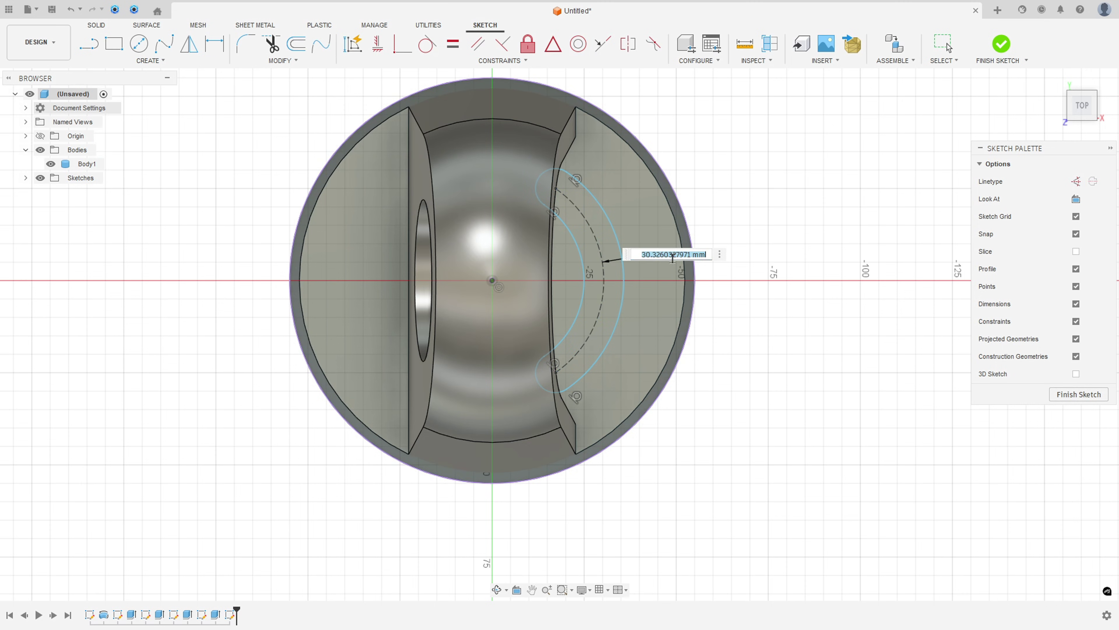
text(38)
key(Return)
scroll(692, 232, up, 3)
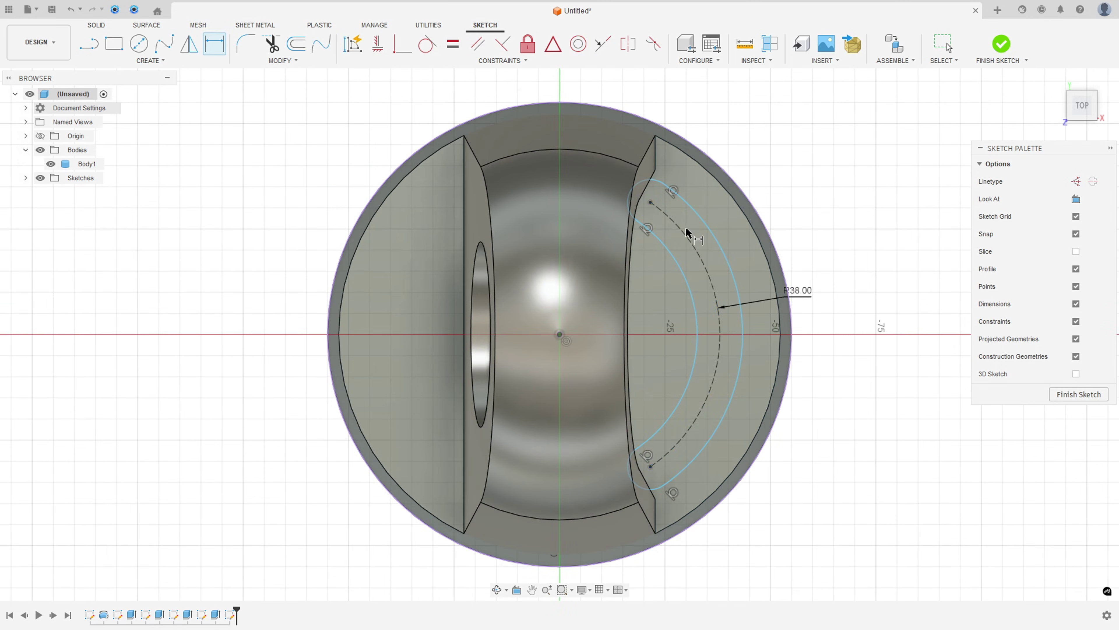
Hide Body1 and draw a horizontal construction line from the base's centre to the slot's centre arc.
click(89, 44)
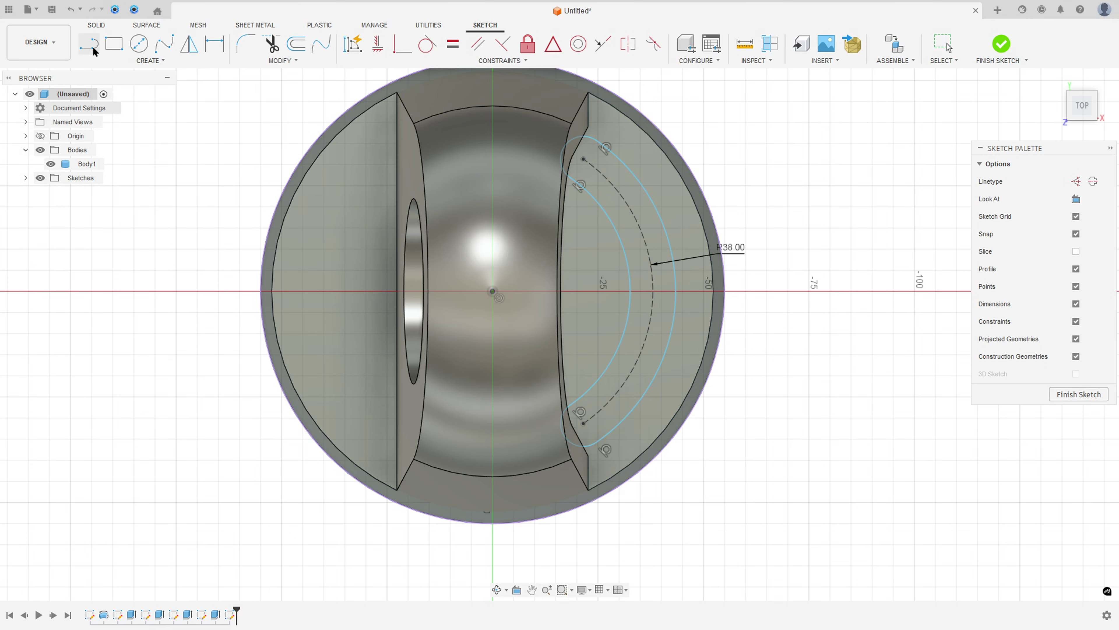
click(1076, 182)
click(494, 292)
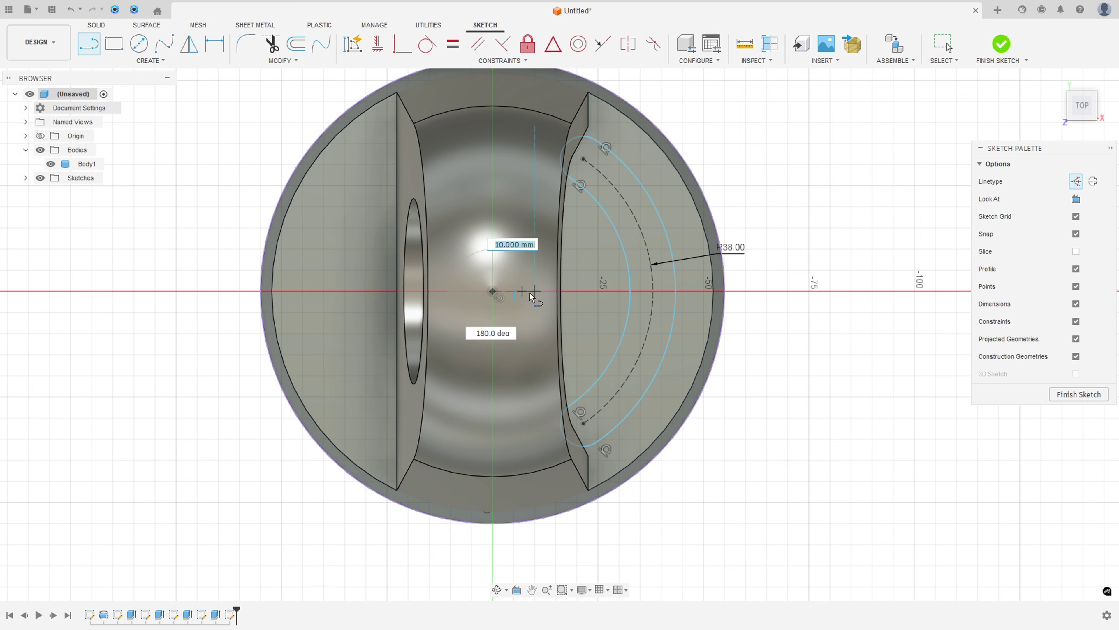
key(Escape)
click(514, 295)
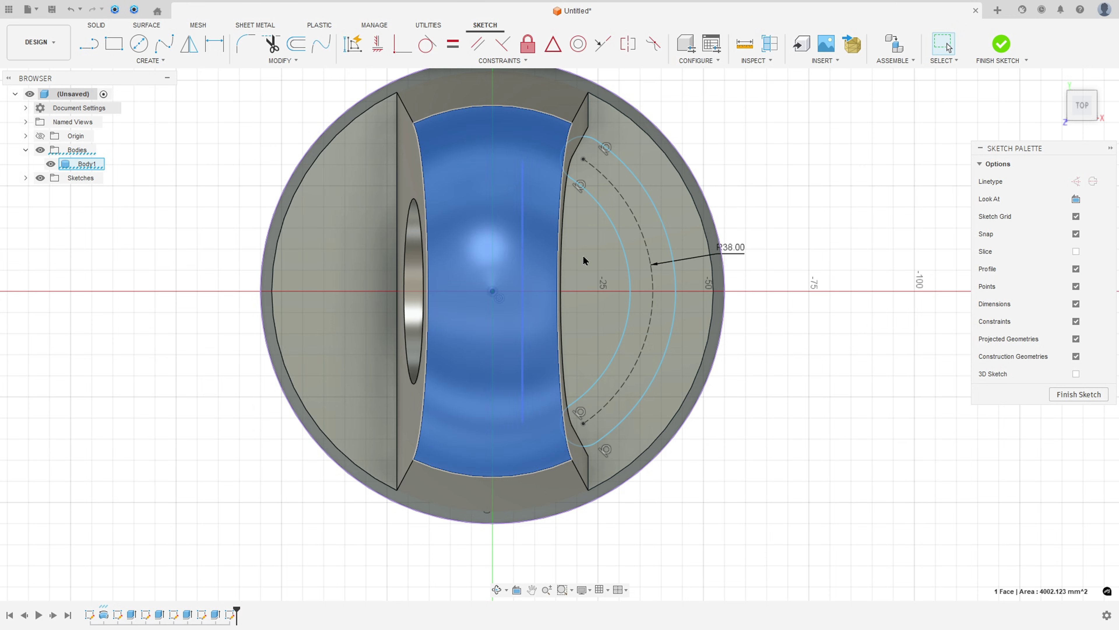
click(792, 216)
click(51, 163)
key(l)
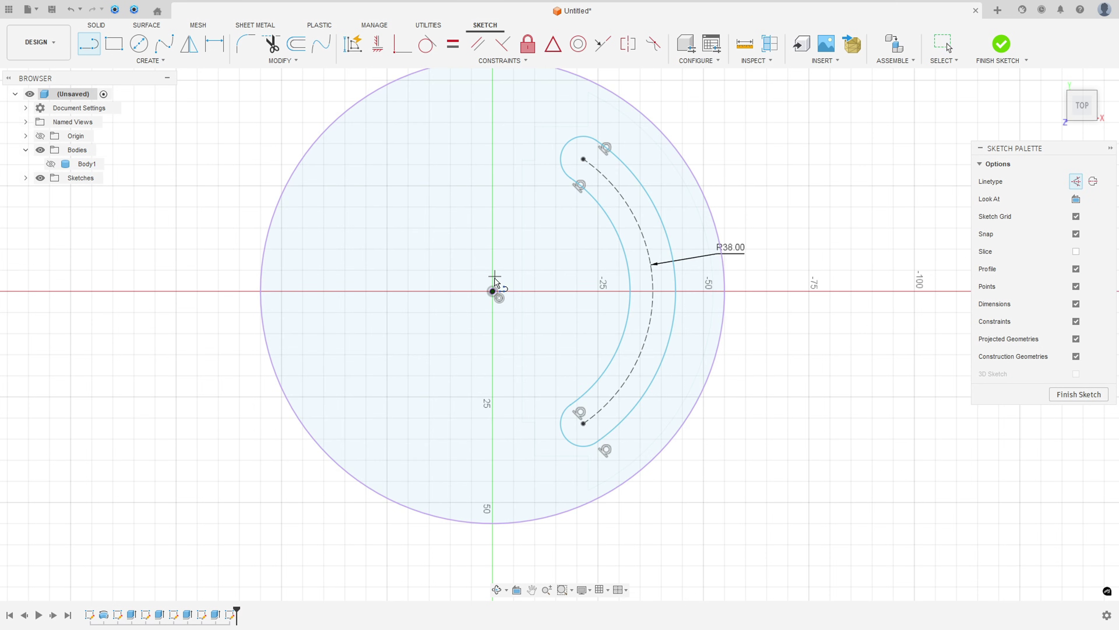
click(493, 292)
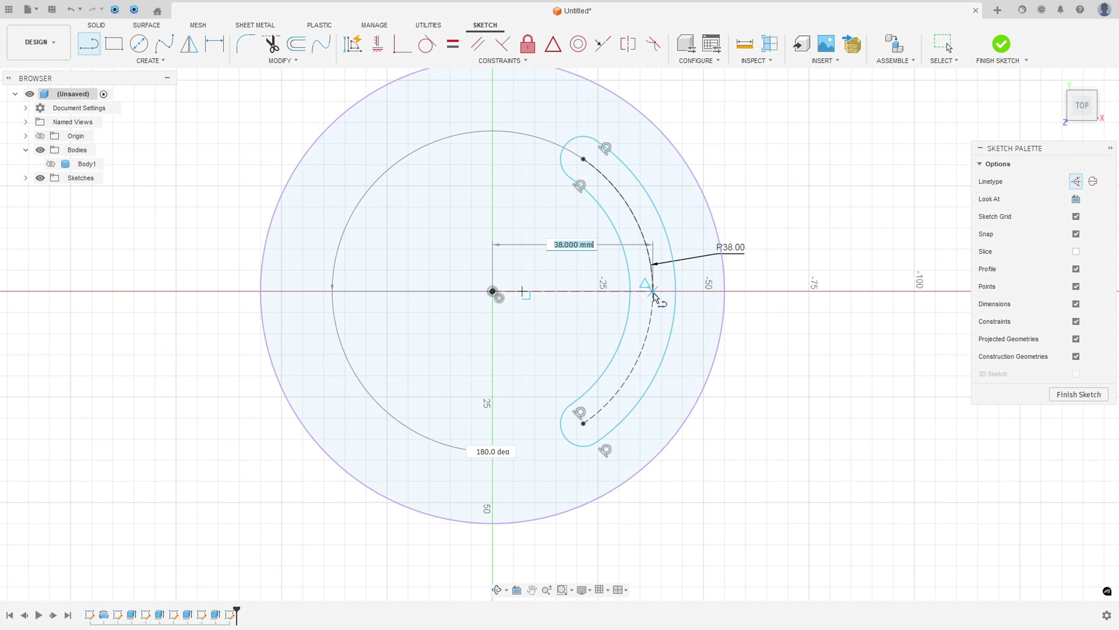
click(653, 292)
key(Escape)
Apply a midpoint constraint between the slot's centre arc and the outer end of the horizontal construction line.
click(652, 310)
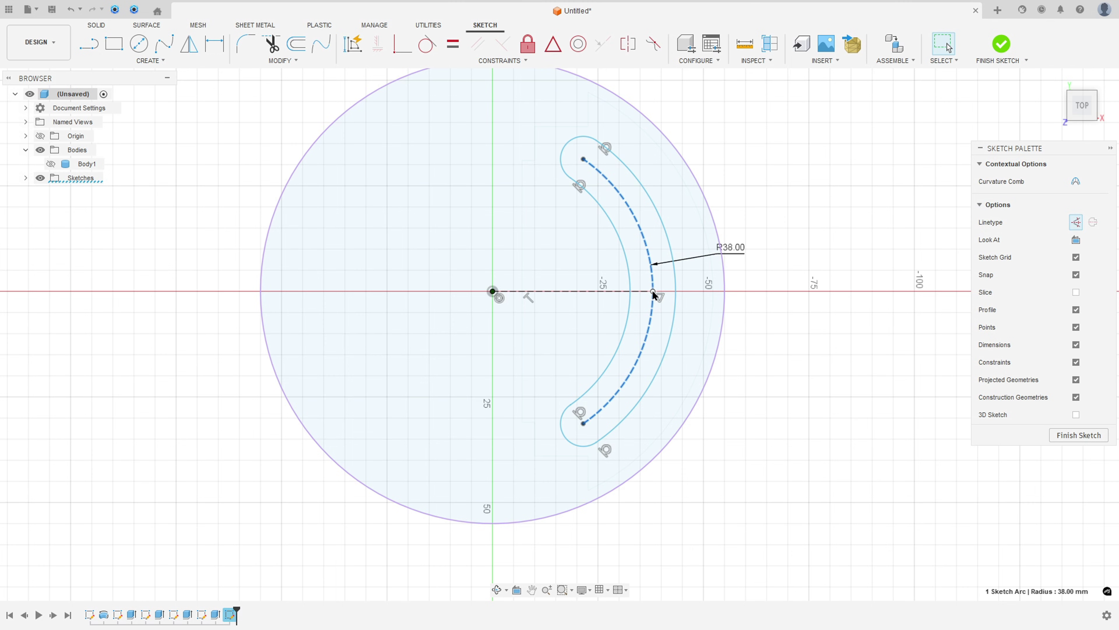
key(Escape)
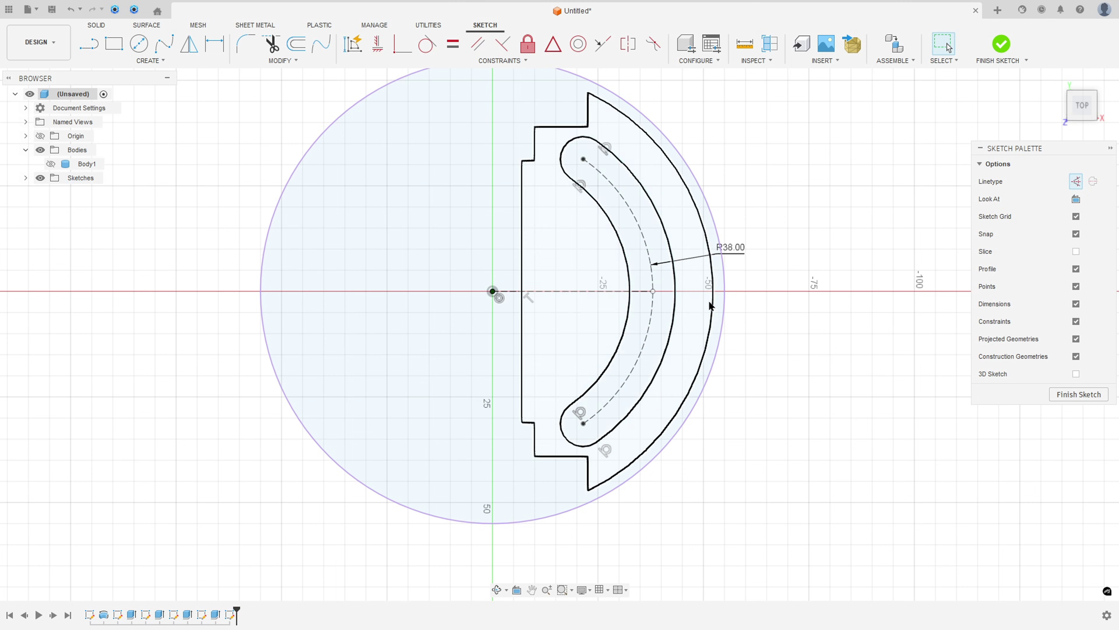
click(553, 45)
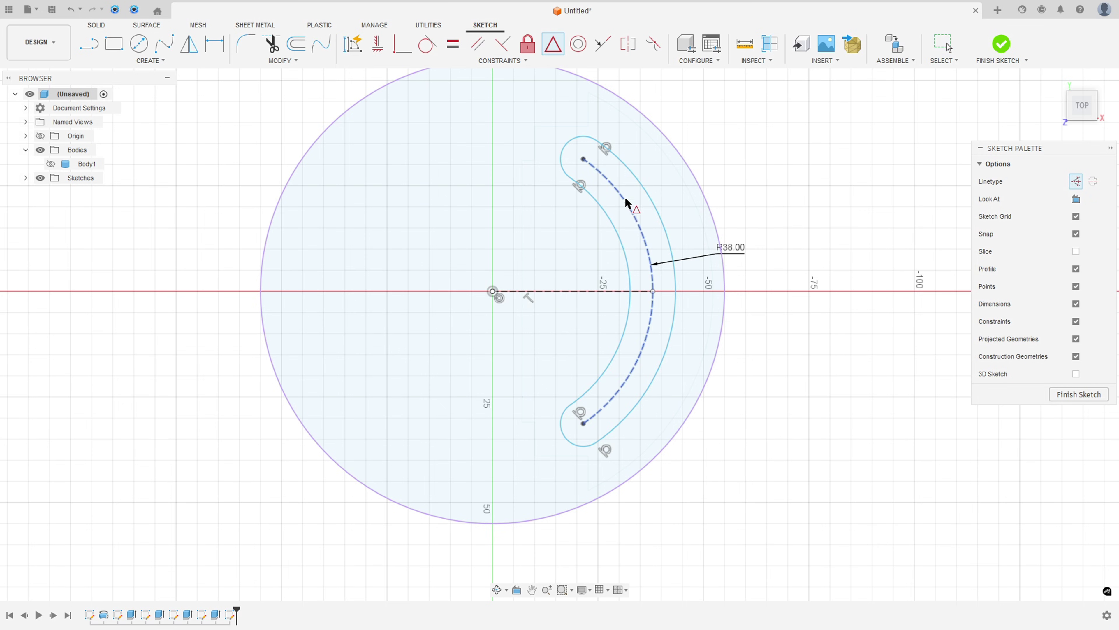
click(632, 212)
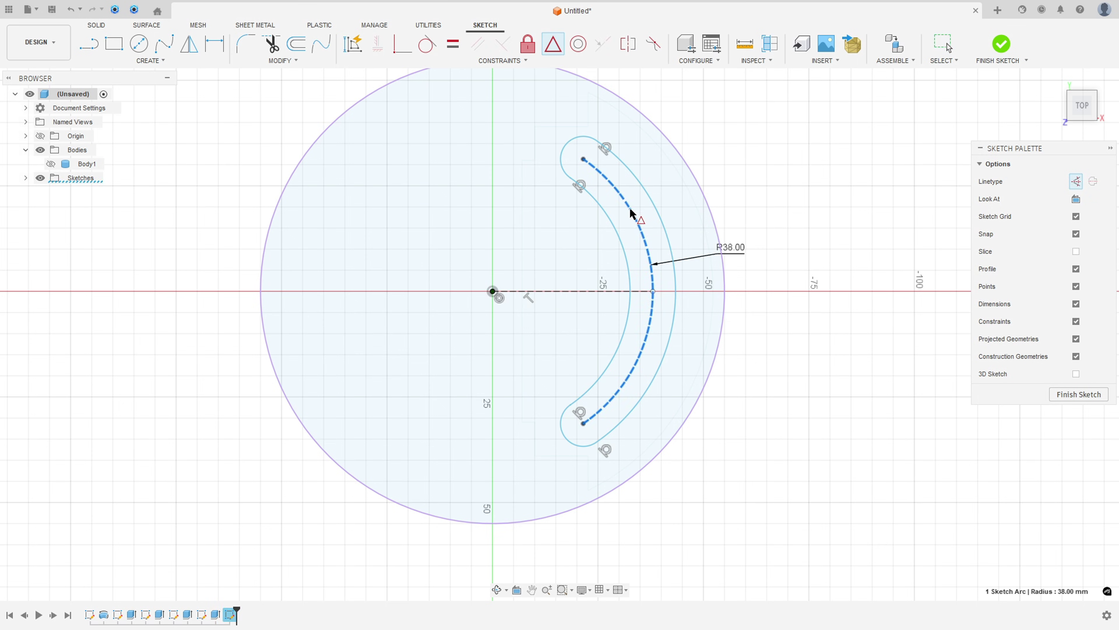
click(653, 292)
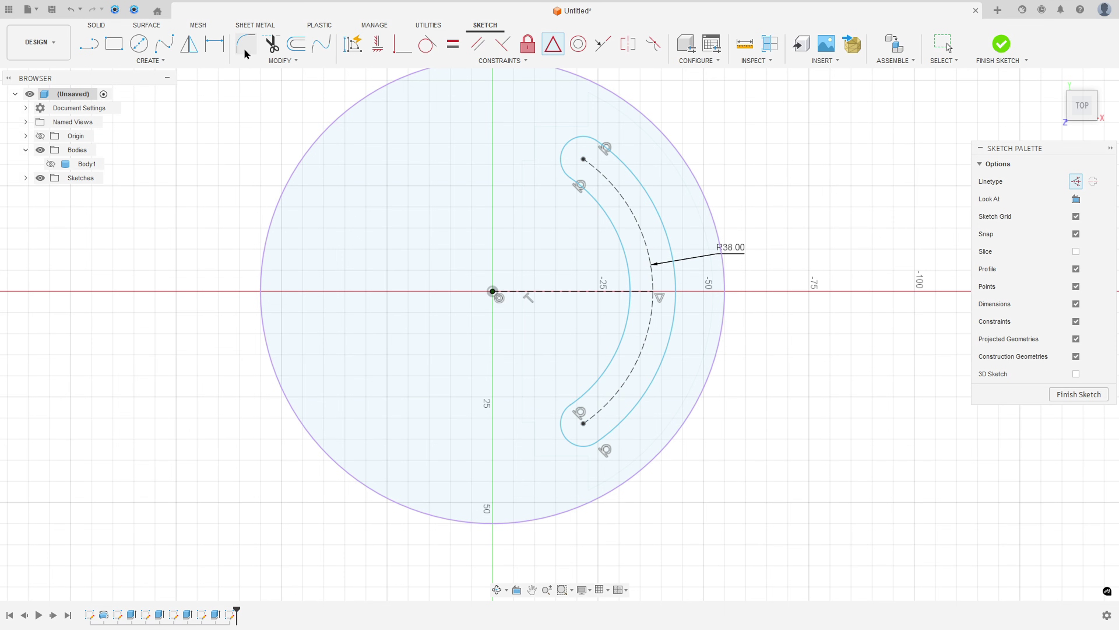
Draw a construction line from the base's centre to the slot's lower end centre and set its angle to the horizontal line to 30°.
click(88, 44)
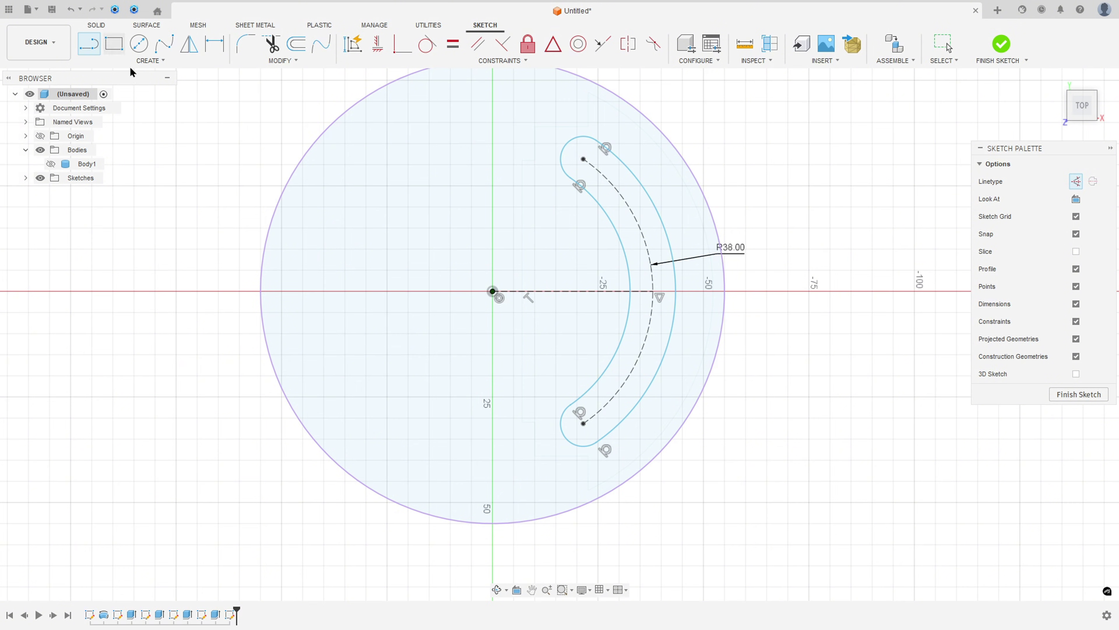
click(493, 290)
click(580, 414)
click(213, 47)
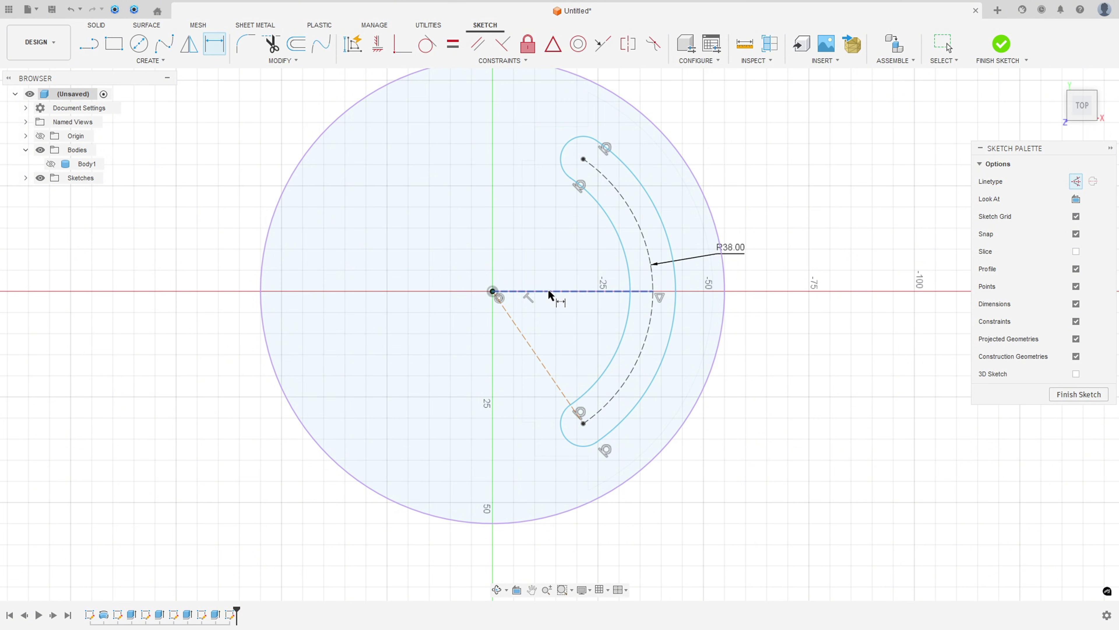
click(554, 292)
click(543, 361)
click(566, 340)
text(30)
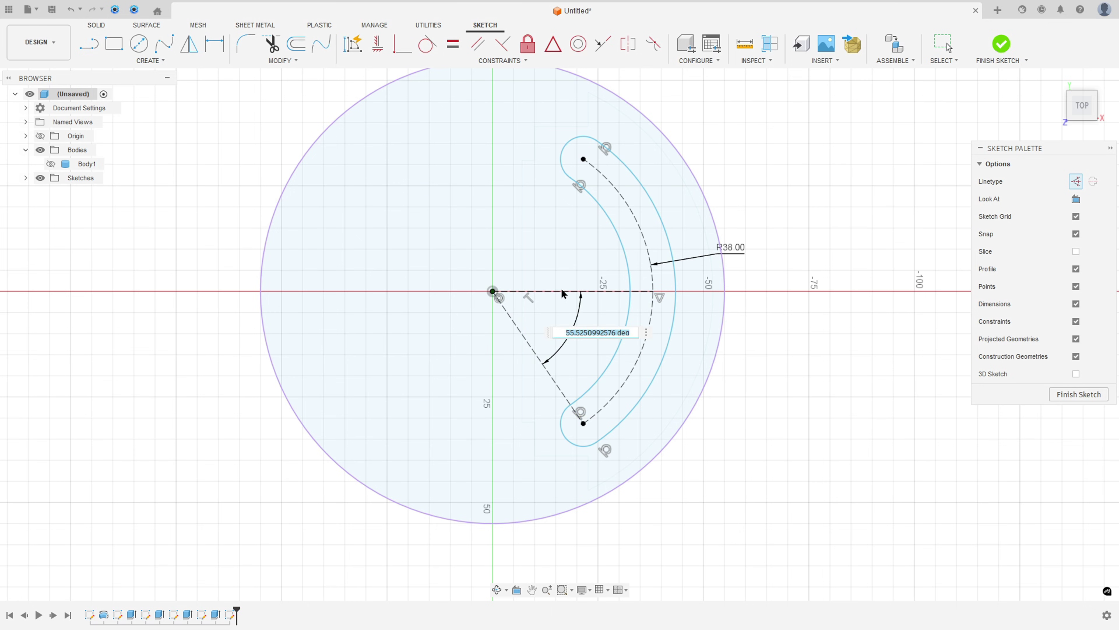
key(Return)
Dimension the slot's lower rounded end with a radius of 7 mm and place the dimension clear of the profile.
scroll(624, 375, up, 5)
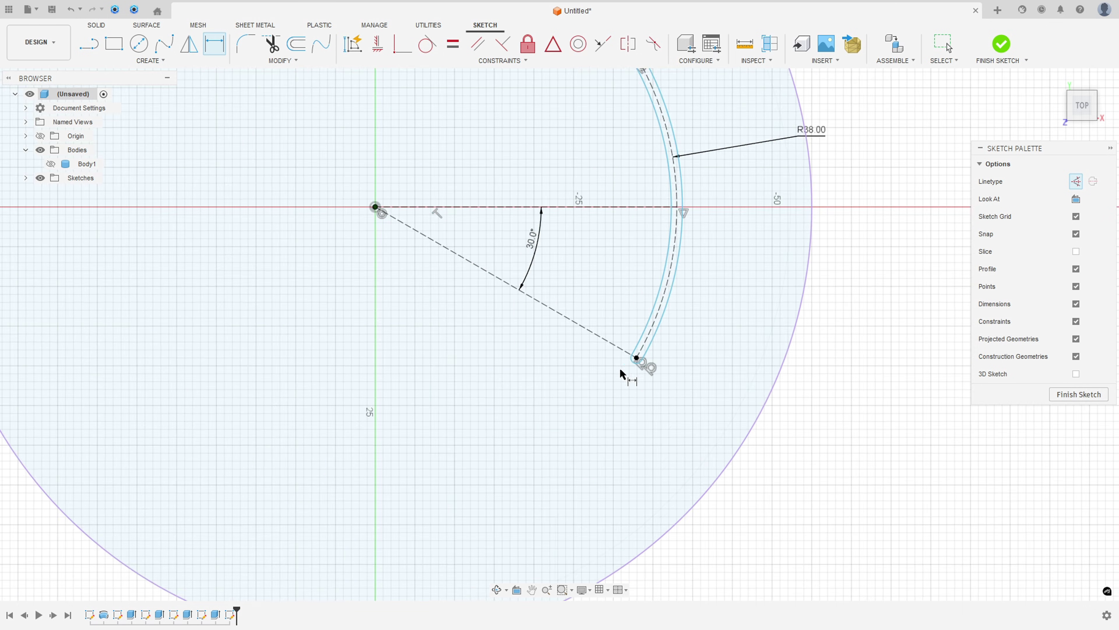
click(645, 364)
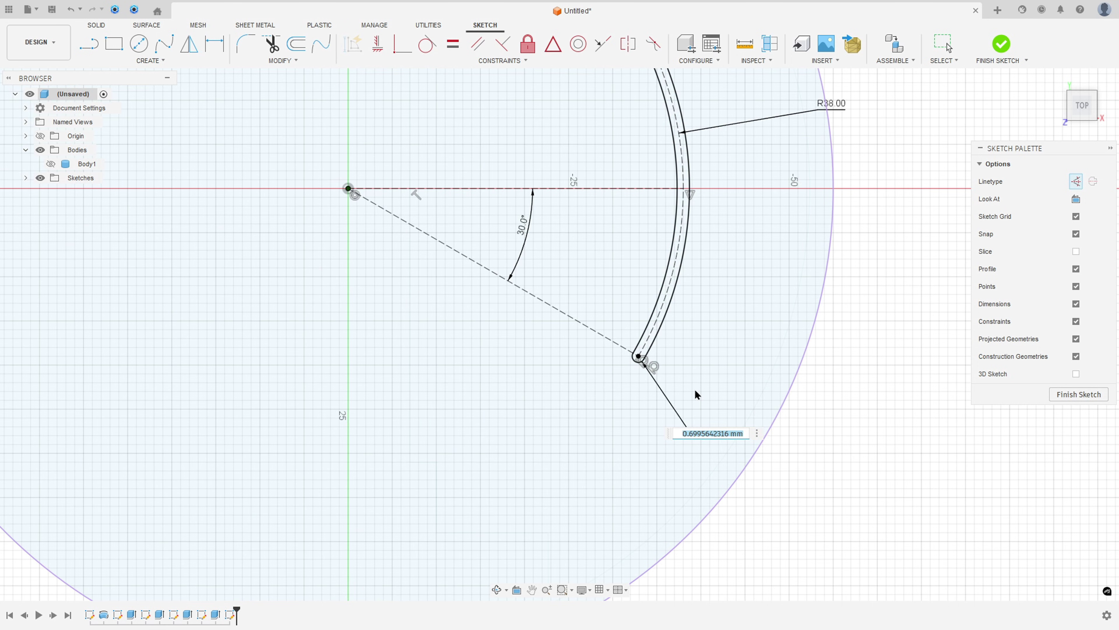
key(Return)
key(d)
scroll(630, 371, down, 5)
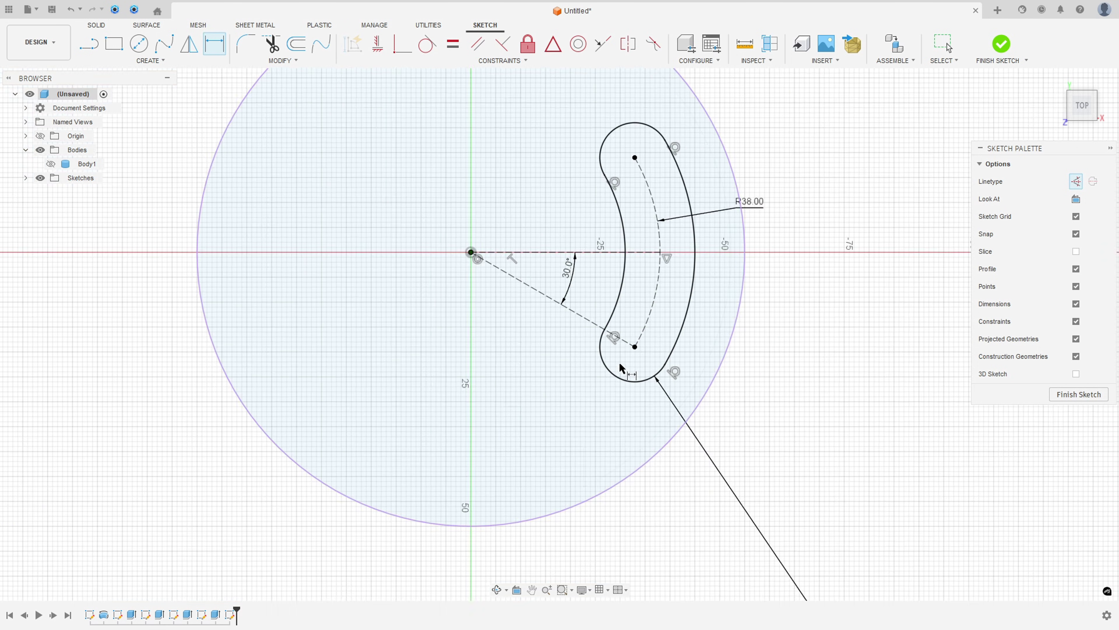
middle_drag(631, 371, 586, 201)
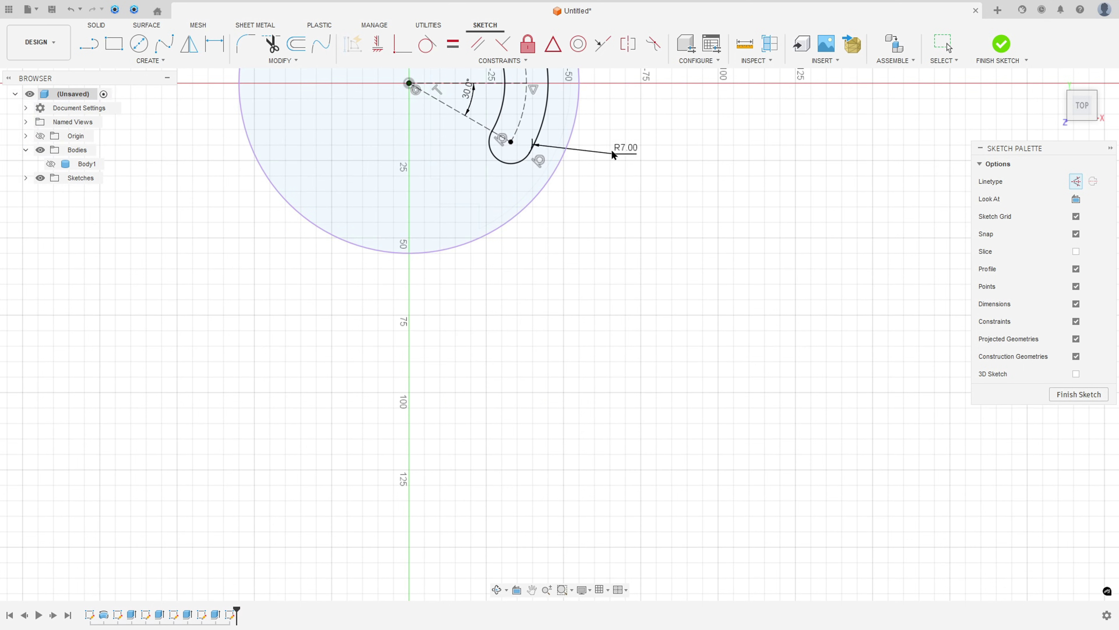
middle_drag(617, 154, 612, 280)
scroll(617, 265, up, 3)
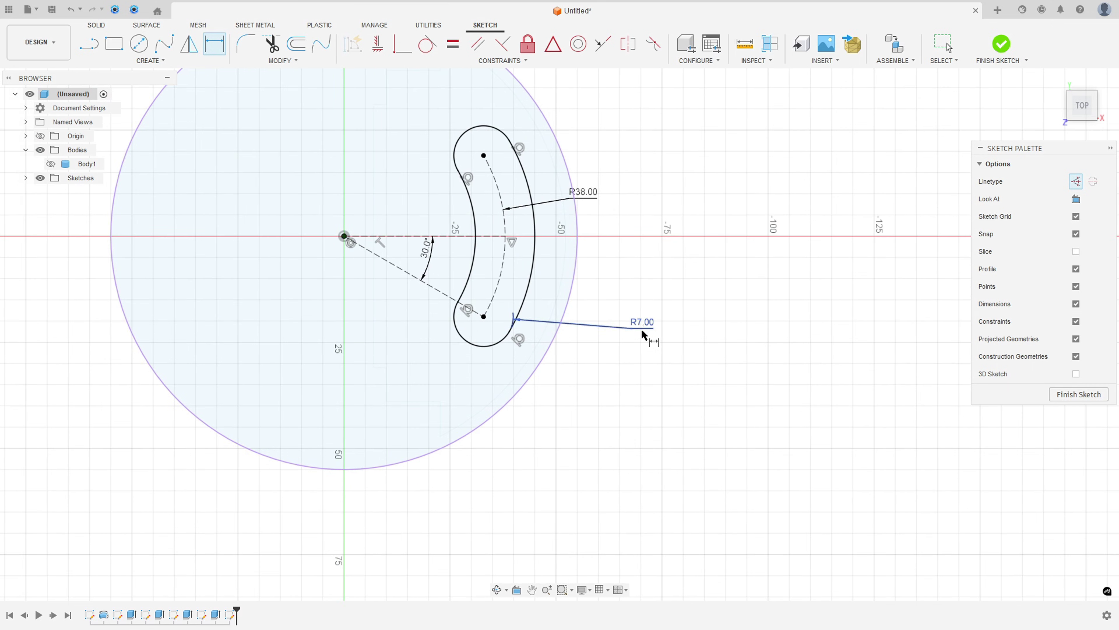
middle_drag(670, 312, 731, 329)
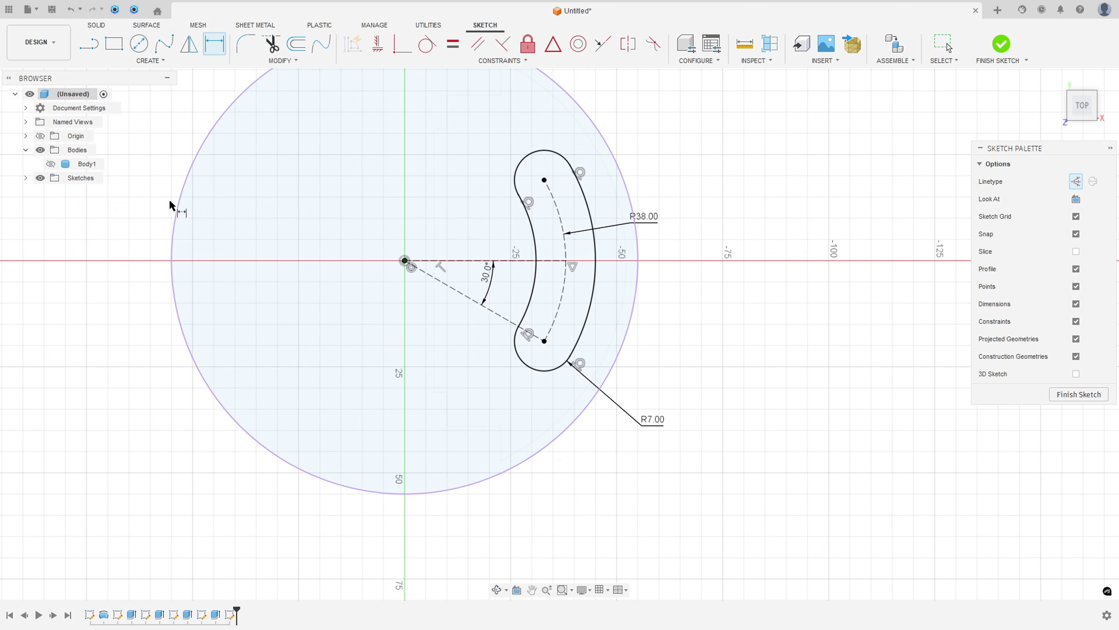
Show Body1, finish the sketch and cut the curved slot downward through the base with extent All.
click(50, 164)
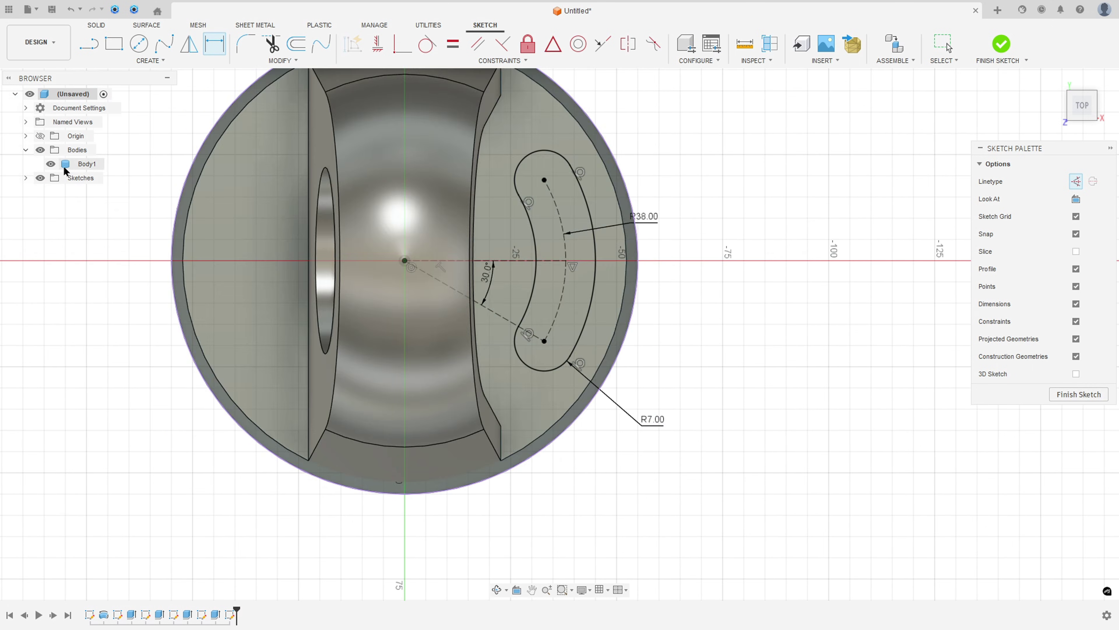
click(1001, 44)
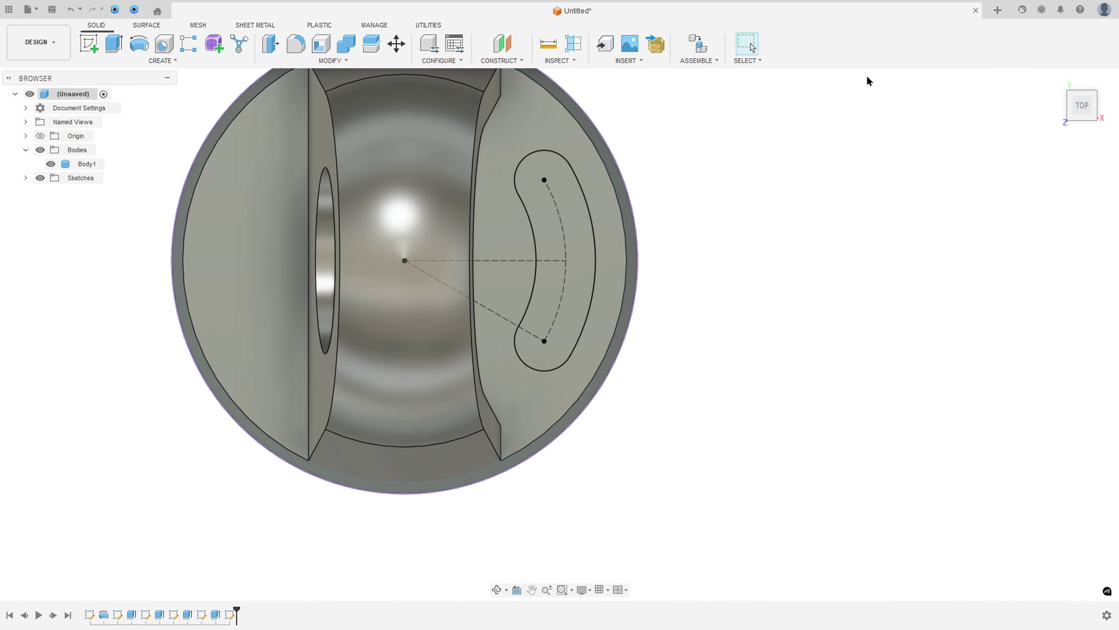
click(114, 44)
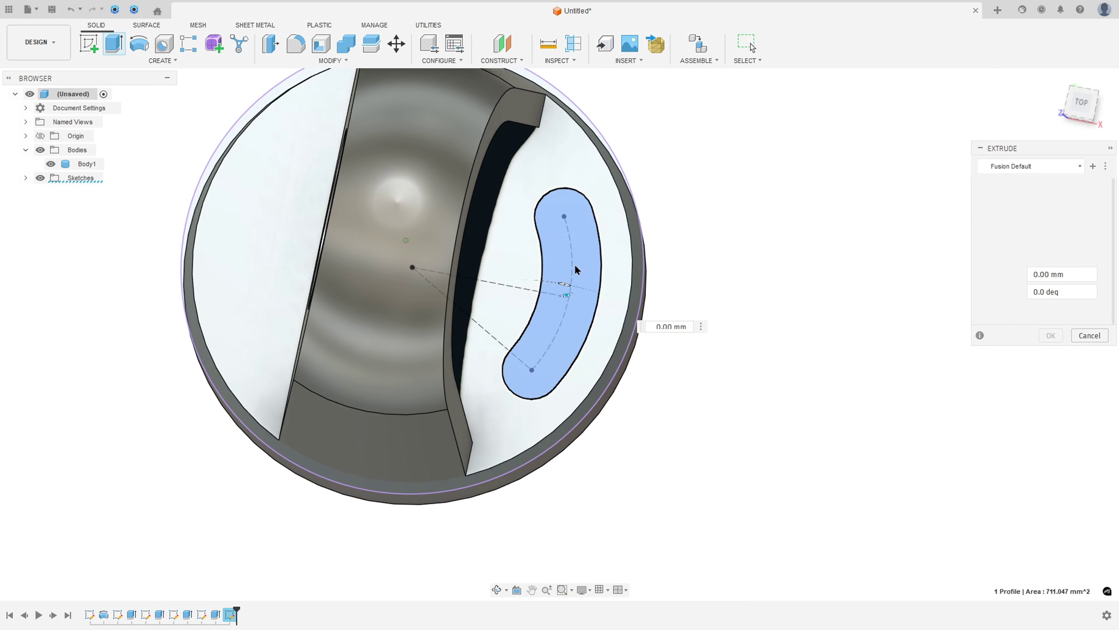
click(1067, 257)
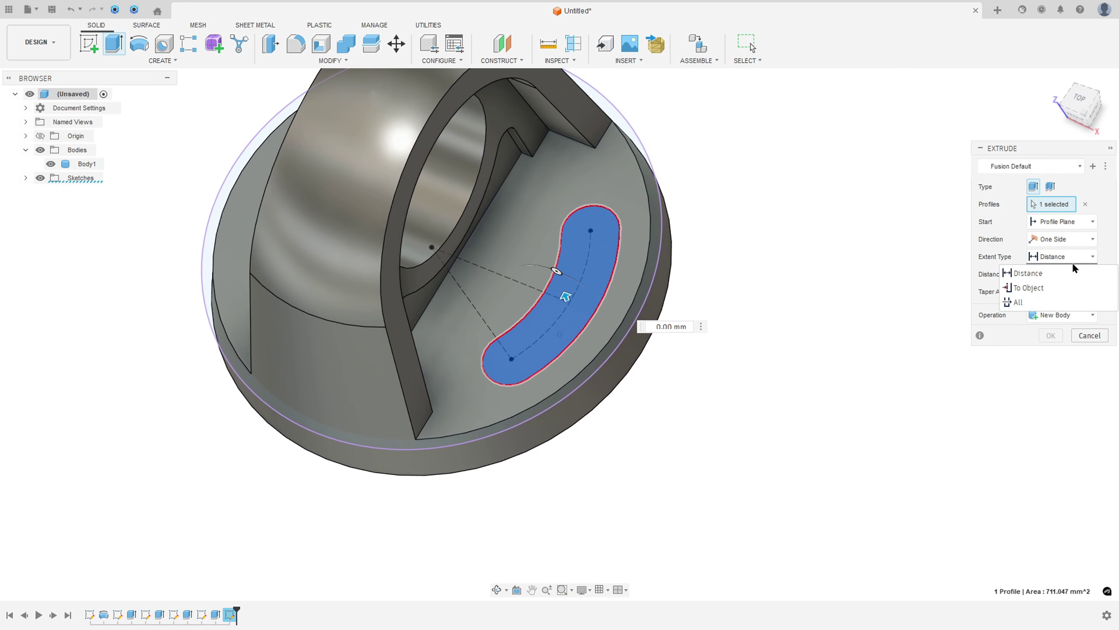
click(1023, 302)
click(1033, 274)
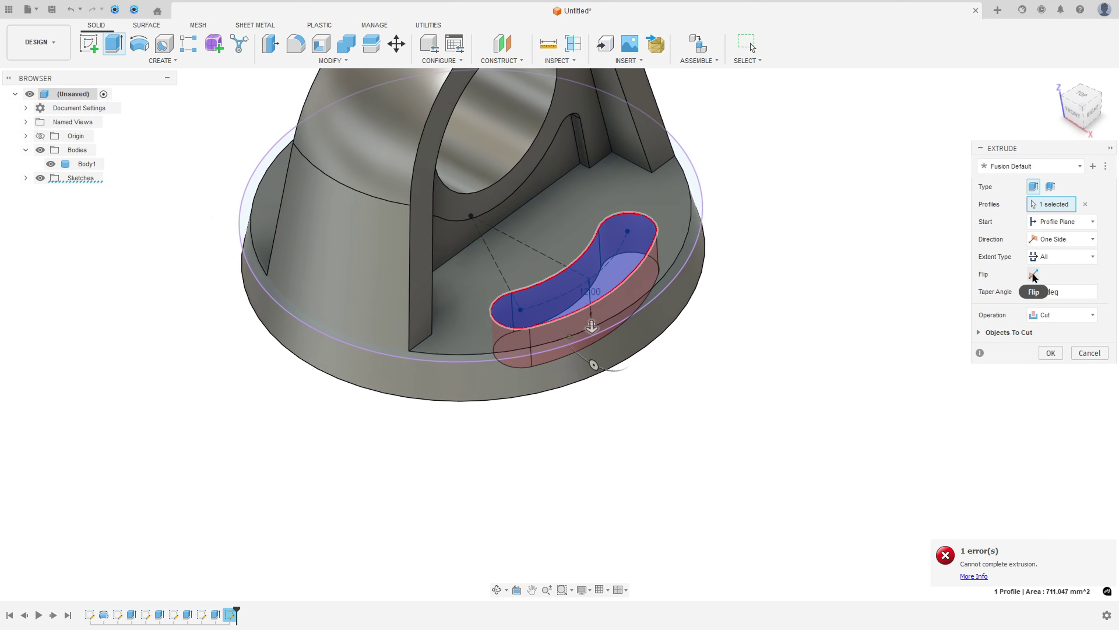
click(1051, 353)
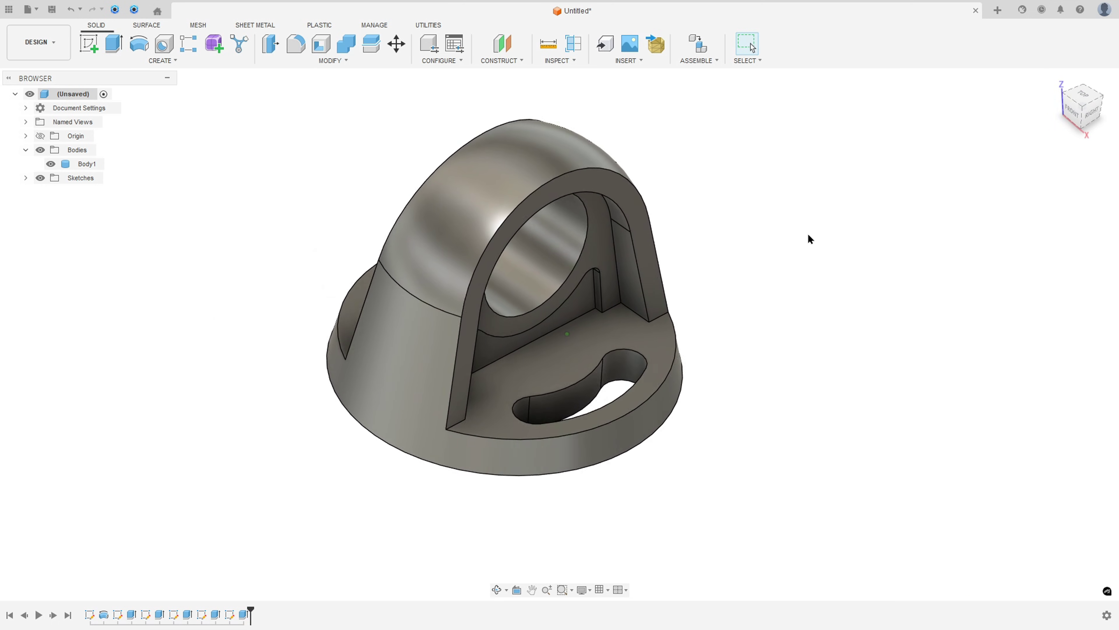
Mirror the inner recess, lower rib and slot cut features across the vertical origin plane to the opposite side of the body.
click(155, 62)
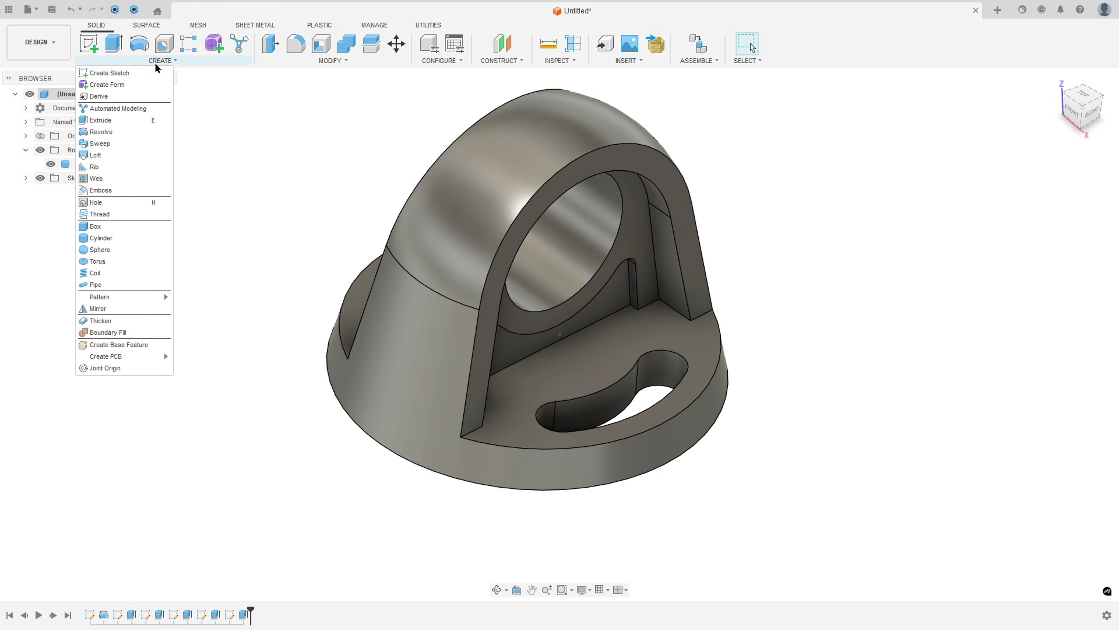
click(99, 308)
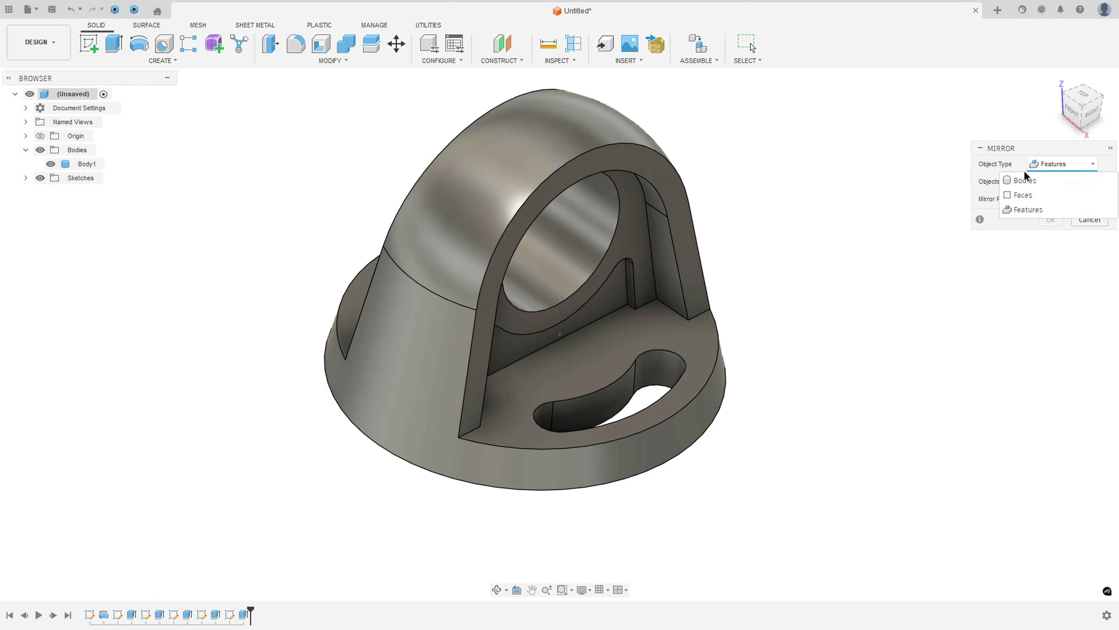
click(1026, 210)
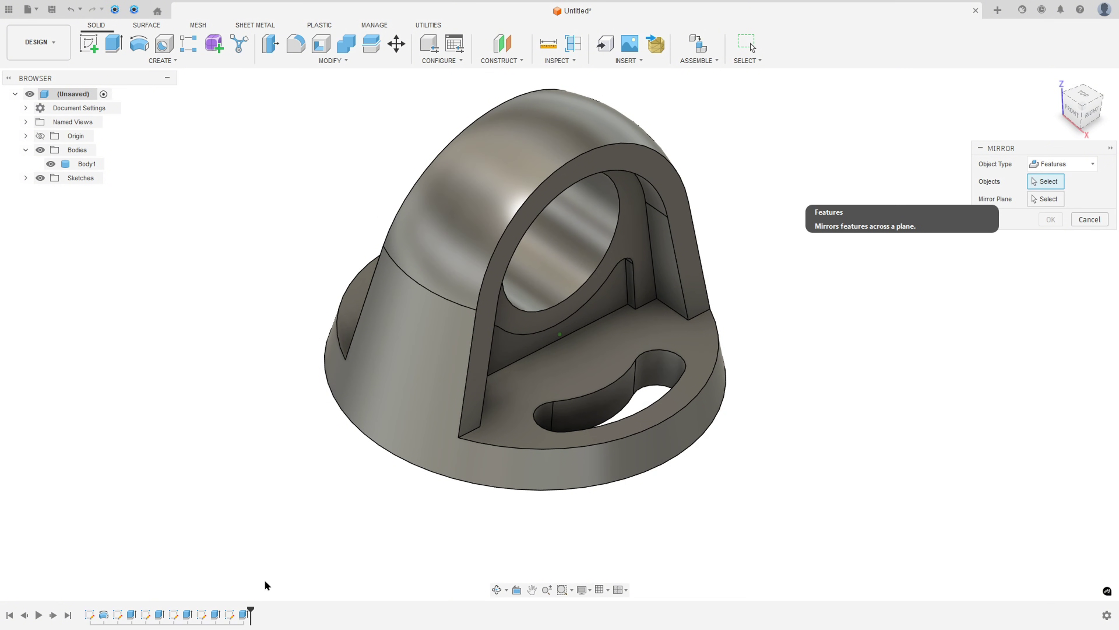
click(187, 614)
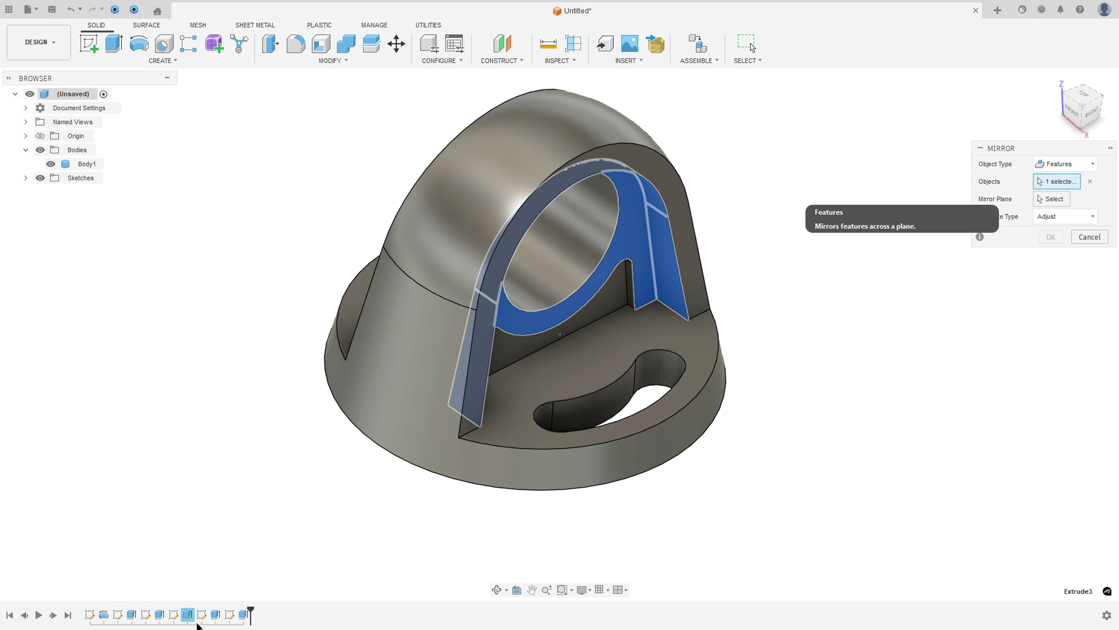
click(216, 614)
click(243, 613)
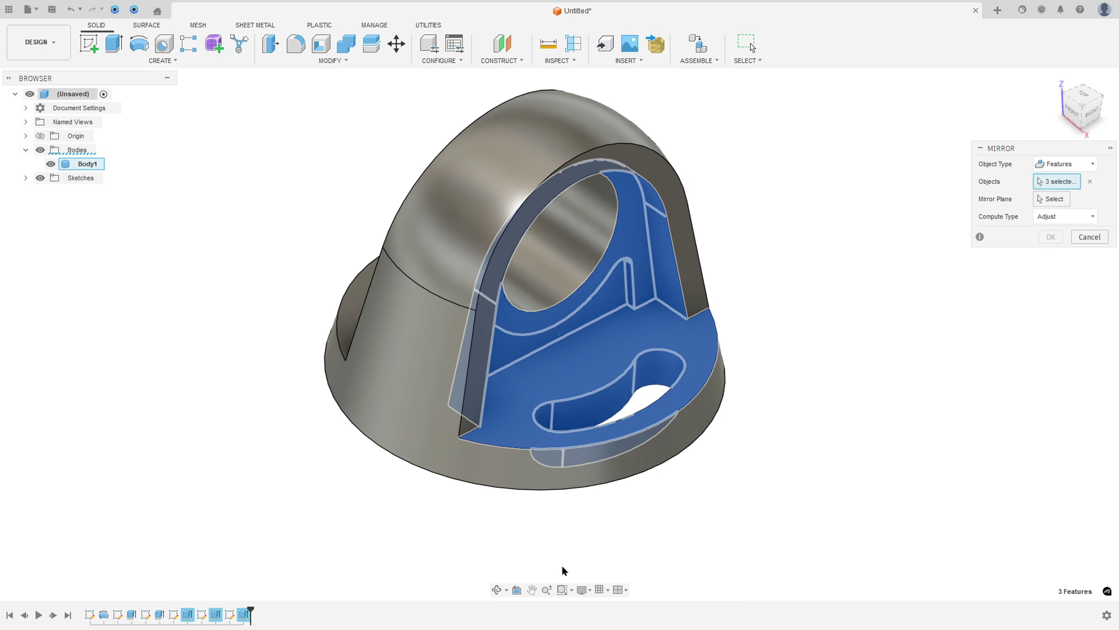
click(1051, 199)
shift+middle_drag(573, 375, 839, 332)
scroll(580, 355, up, 5)
click(559, 366)
scroll(559, 366, down, 5)
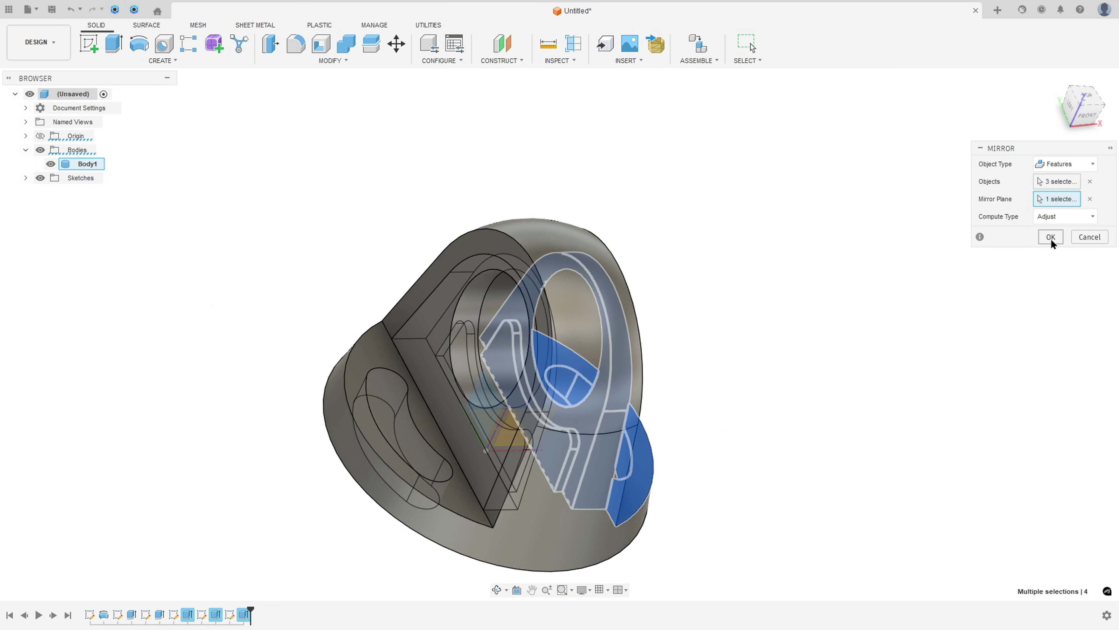
click(1051, 237)
shift+middle_drag(949, 290, 903, 303)
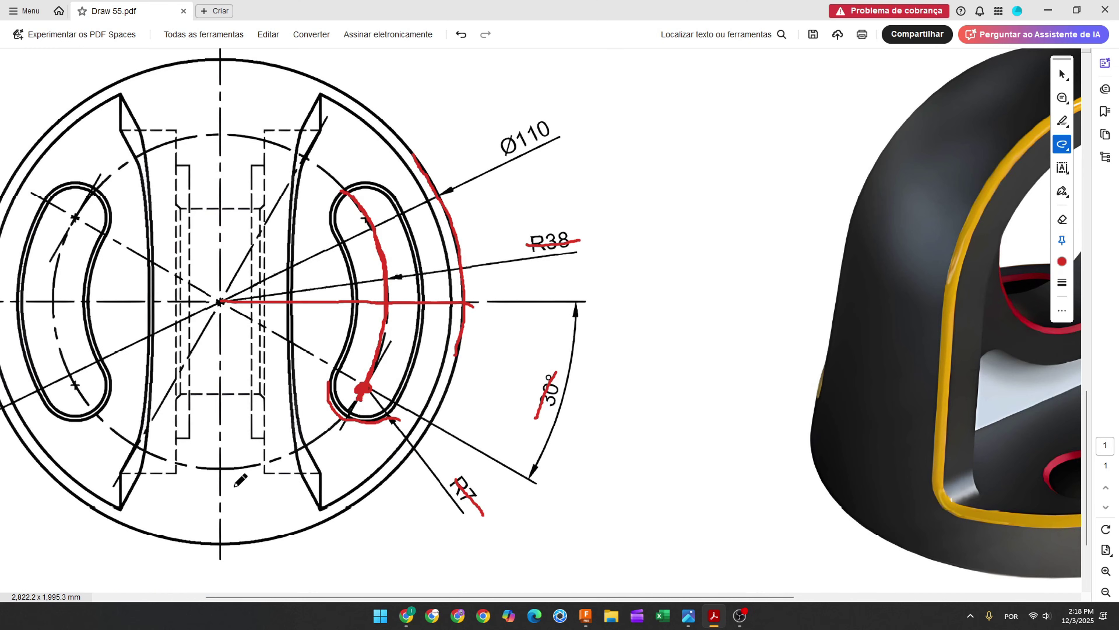
In Draw 55.pdf, mark off the two C1 chamfer callouts and circle the edges they refer to.
ctrl+scroll(341, 366, down, 3)
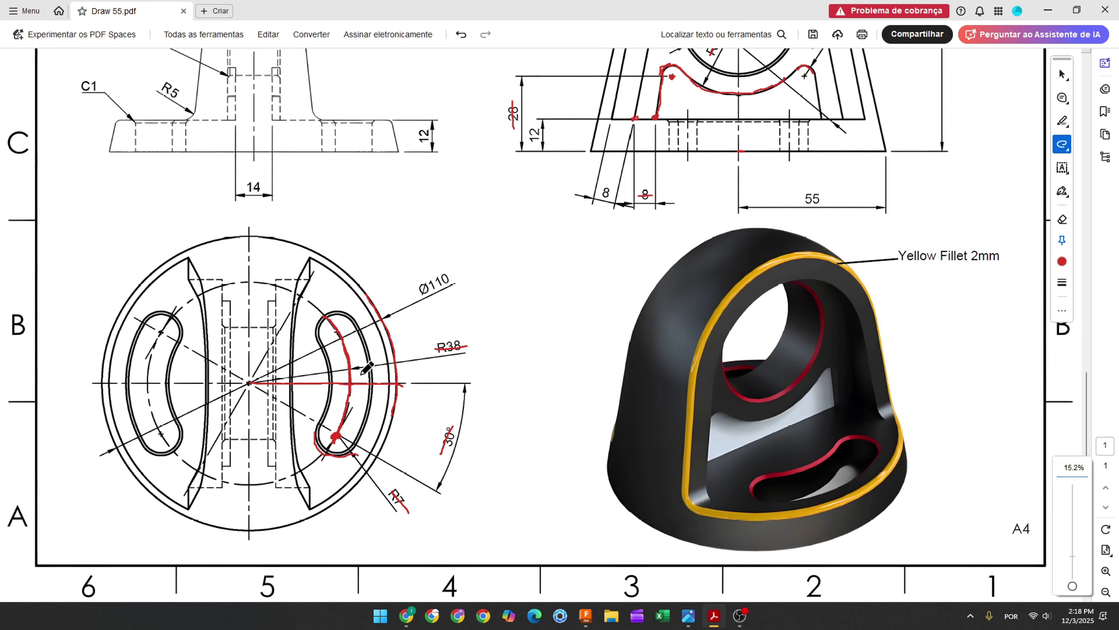
scroll(363, 372, up, 5)
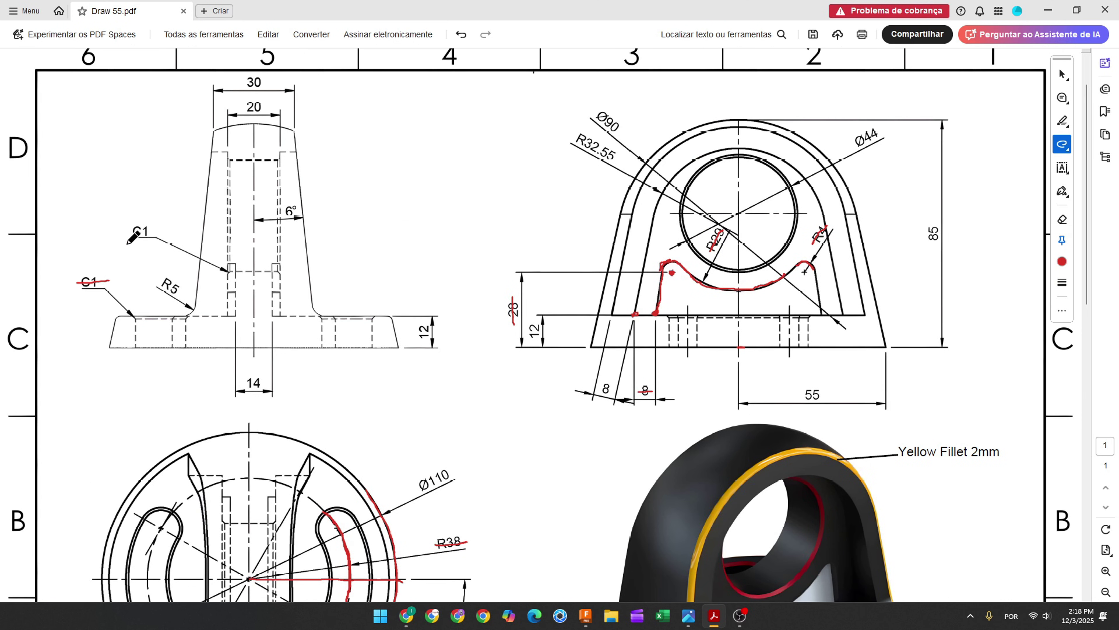
scroll(780, 469, down, 3)
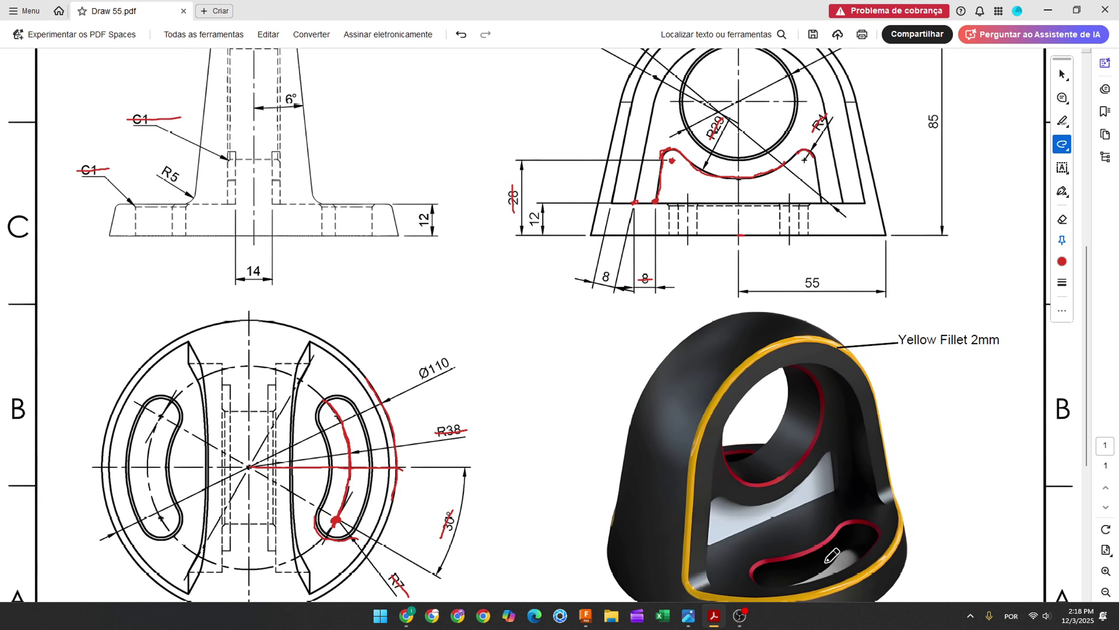
scroll(393, 463, up, 2)
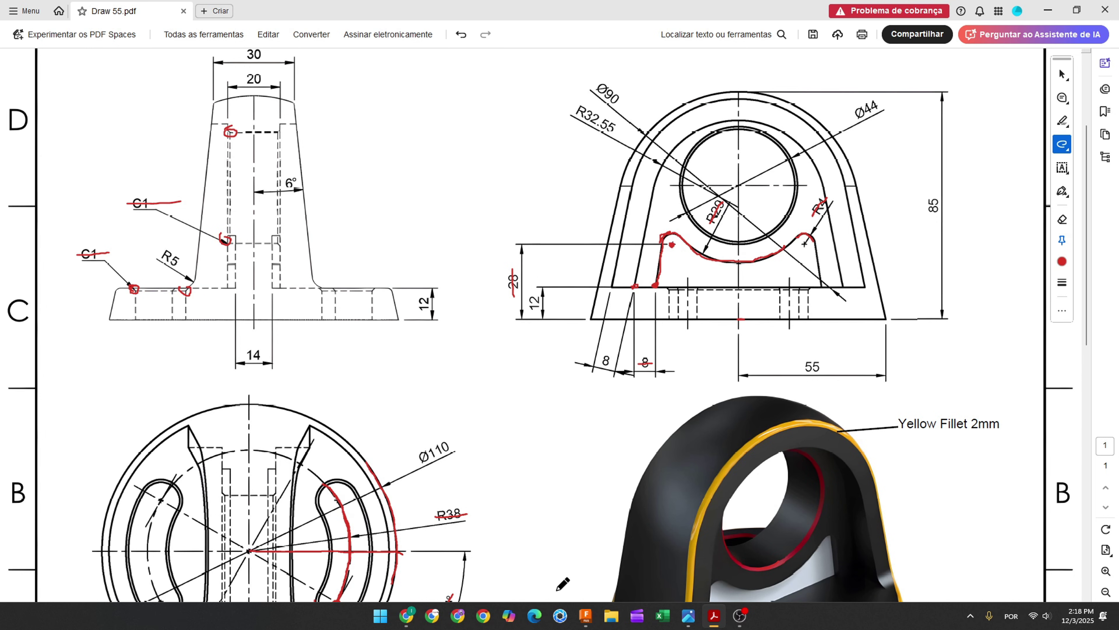
In Fusion, chamfer both edges of the 44 mm hole and the upper edges of both curved slots by 1 mm.
click(586, 615)
click(320, 61)
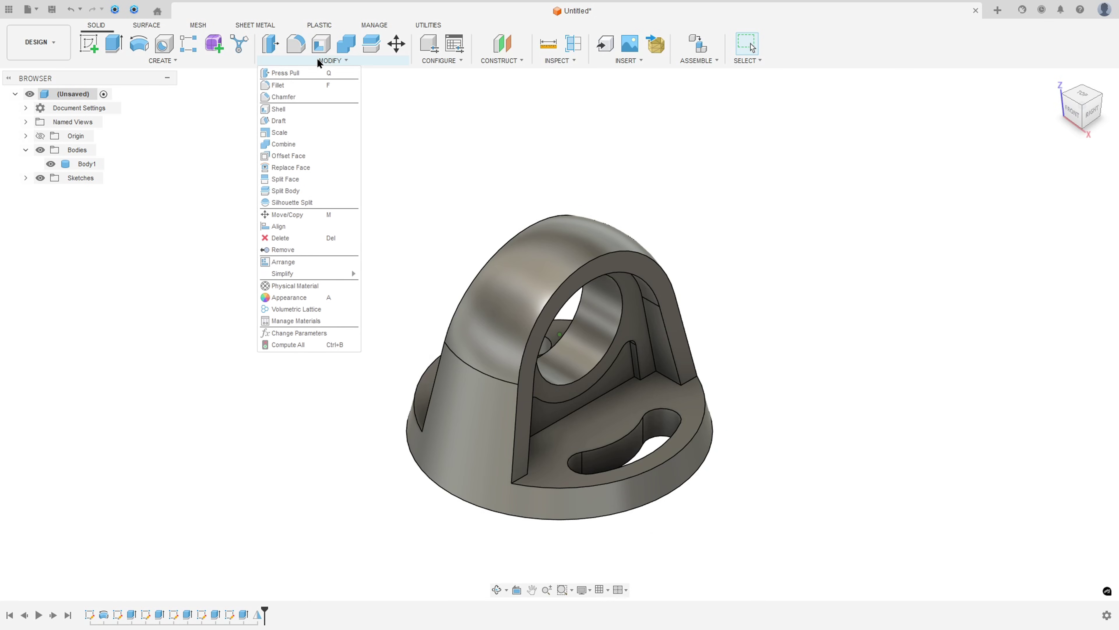
click(299, 98)
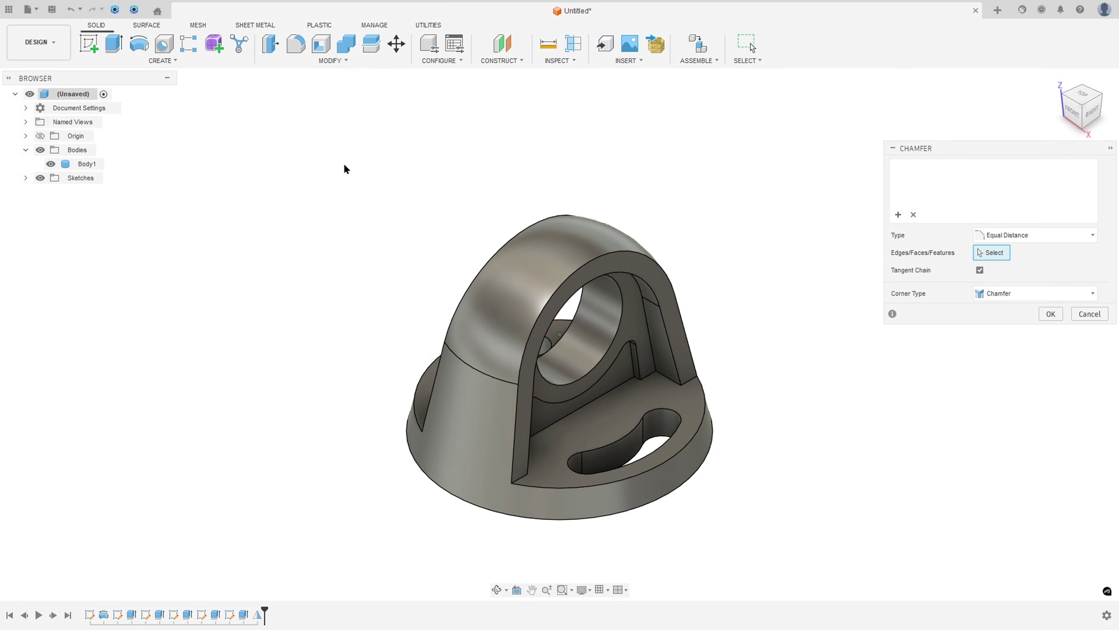
click(589, 379)
click(571, 463)
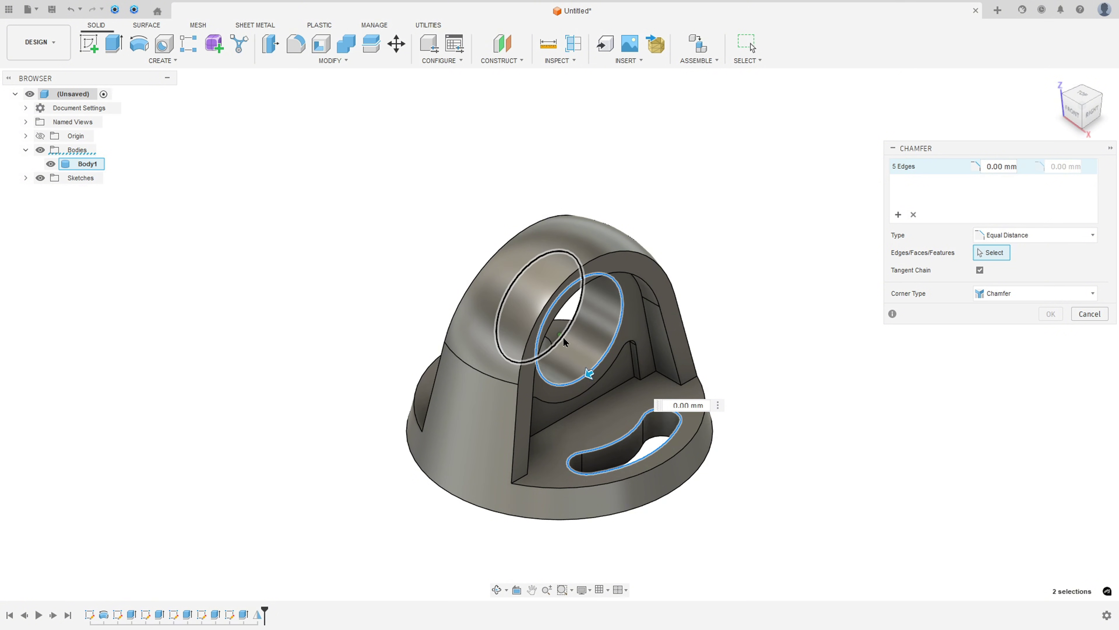
mouse_move(565, 343)
shift+middle_down()
mouse_move(490, 441)
mouse_move(568, 329)
shift+middle_up()
click(567, 460)
shift+middle_drag(567, 460, 600, 449)
click(566, 442)
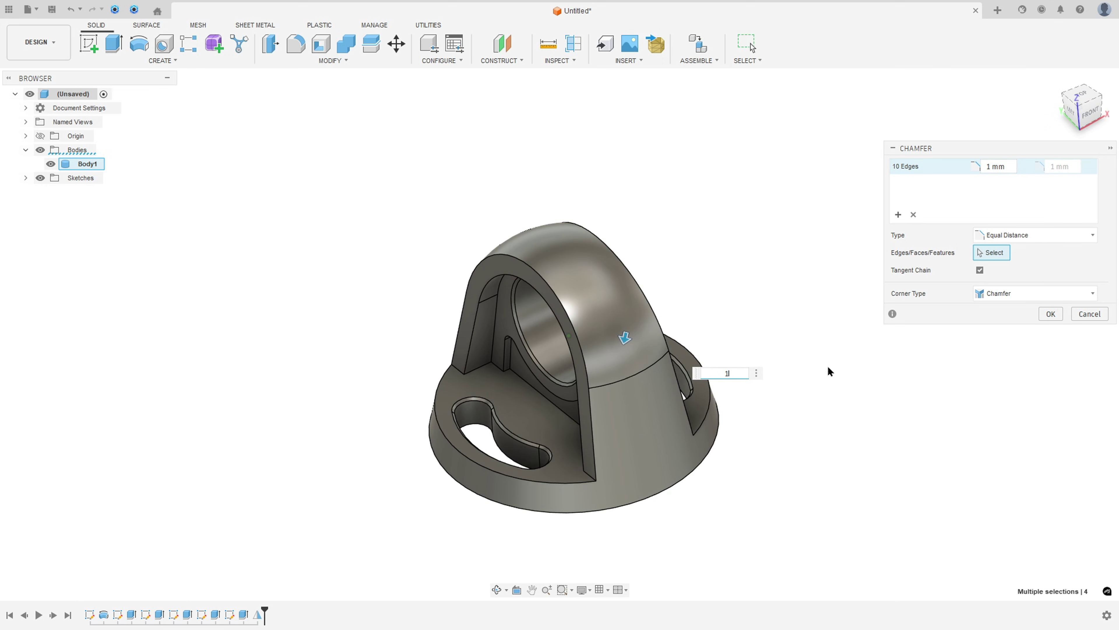
click(1051, 313)
shift+middle_drag(920, 315, 82, 435)
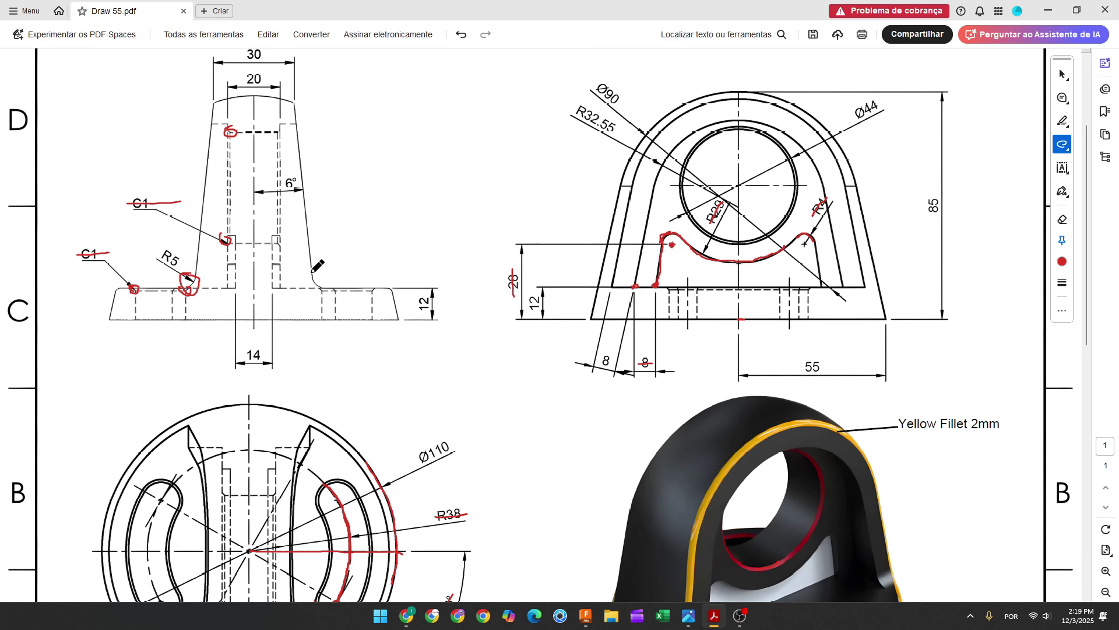
After checking the fillet callouts in Draw 55.pdf, fillet the four edges where the arch's side faces meet the base in Fusion with a 5 mm radius.
scroll(706, 434, down, 4)
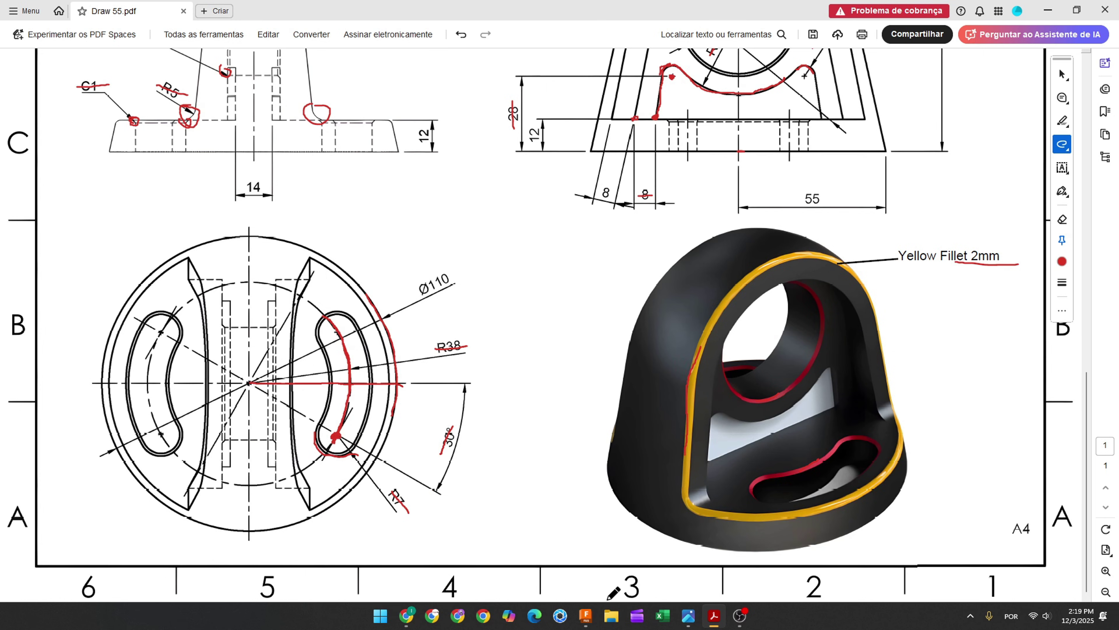
click(587, 618)
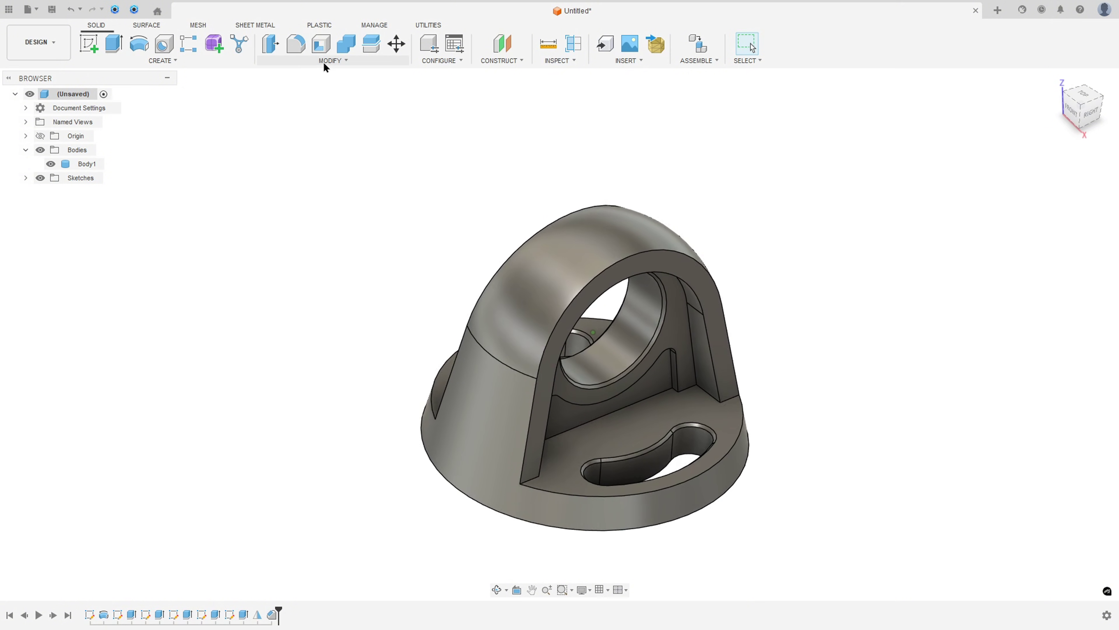
click(296, 44)
shift+middle_drag(595, 353, 784, 385)
click(783, 386)
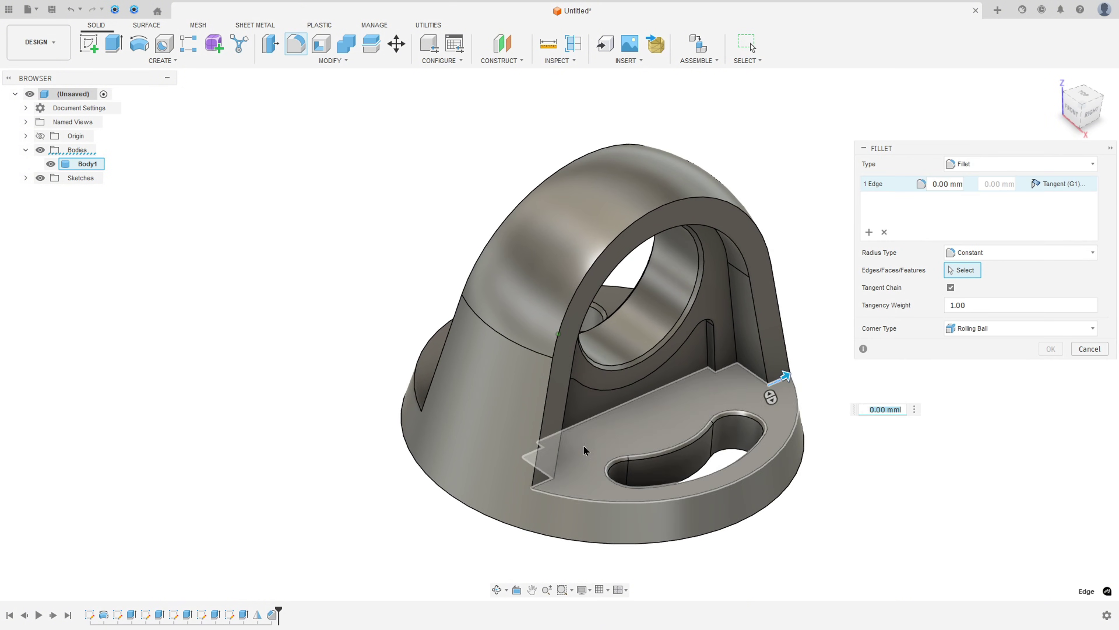
click(548, 485)
shift+middle_drag(548, 485, 528, 545)
click(528, 545)
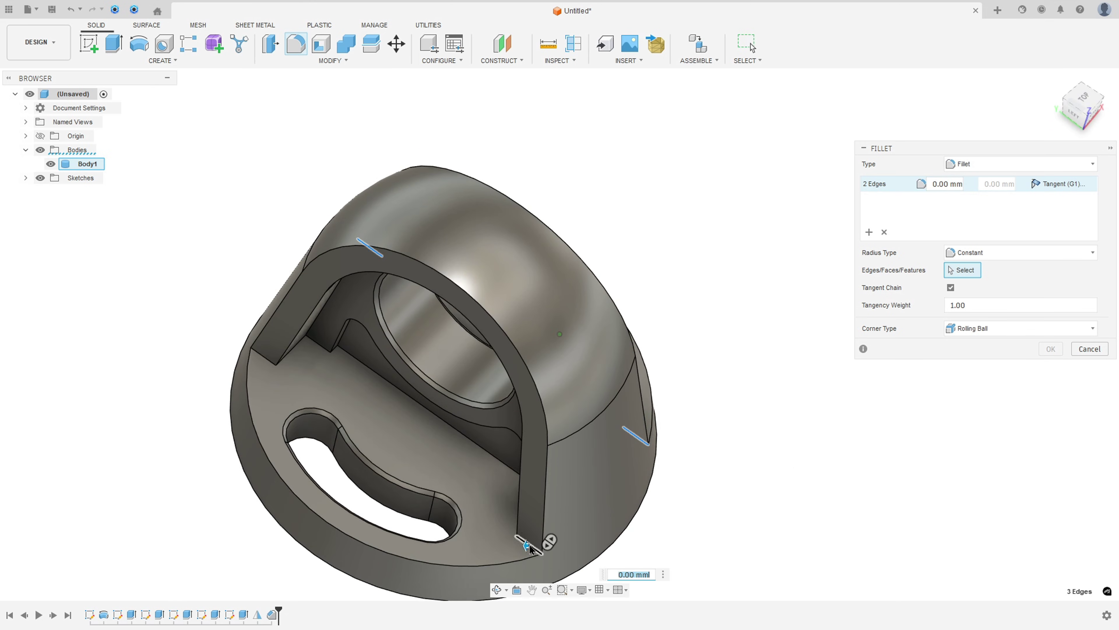
click(268, 363)
shift+middle_drag(268, 363, 418, 367)
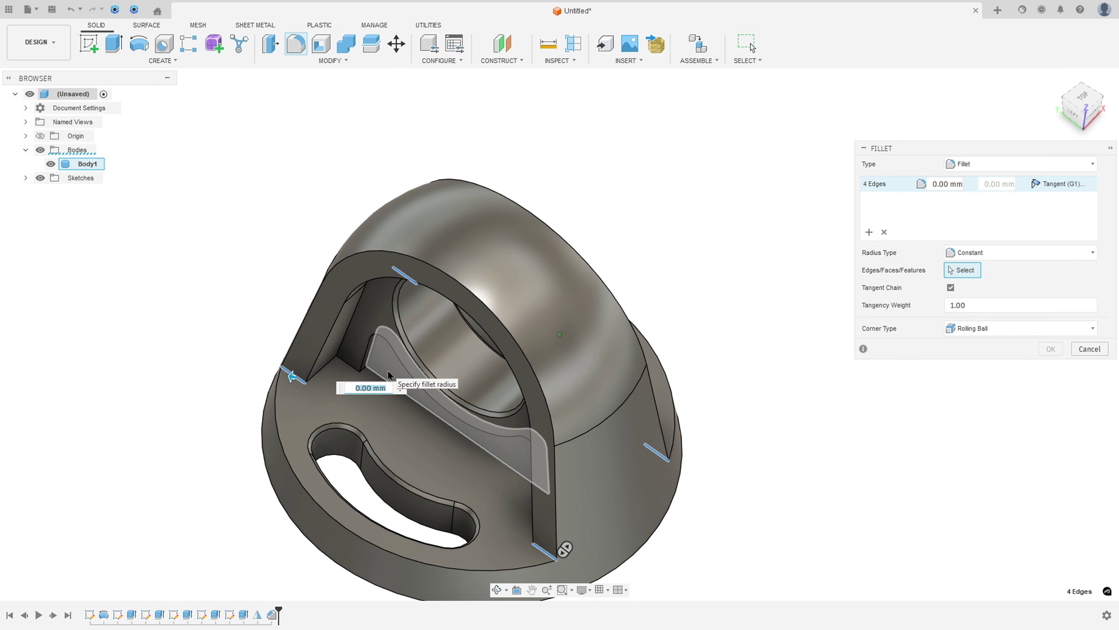
text(5)
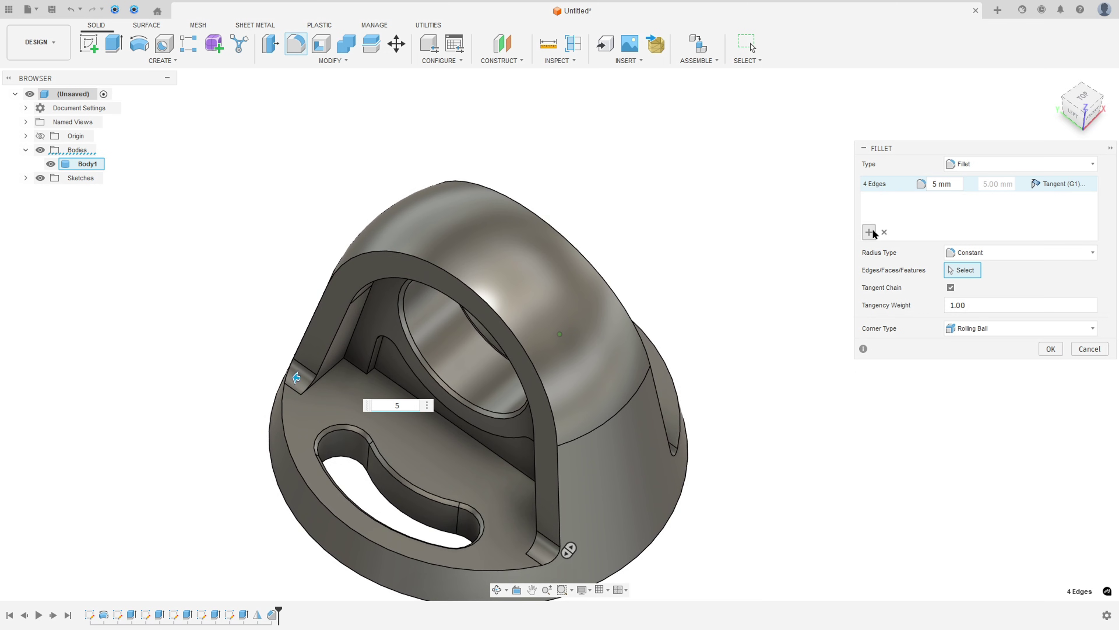
Add a second fillet set with a 2 mm radius along the outer arch edges and the base's upper rim on both sides.
click(869, 232)
shift+middle_drag(506, 396, 841, 343)
click(545, 431)
click(582, 438)
click(695, 338)
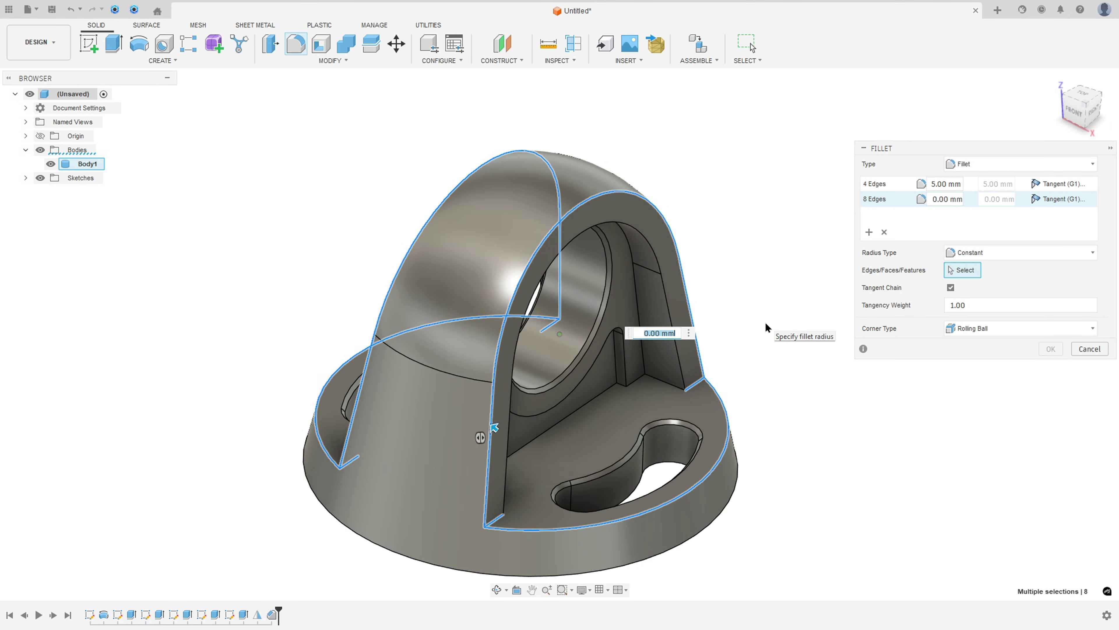
text(2)
key(Return)
click(1051, 349)
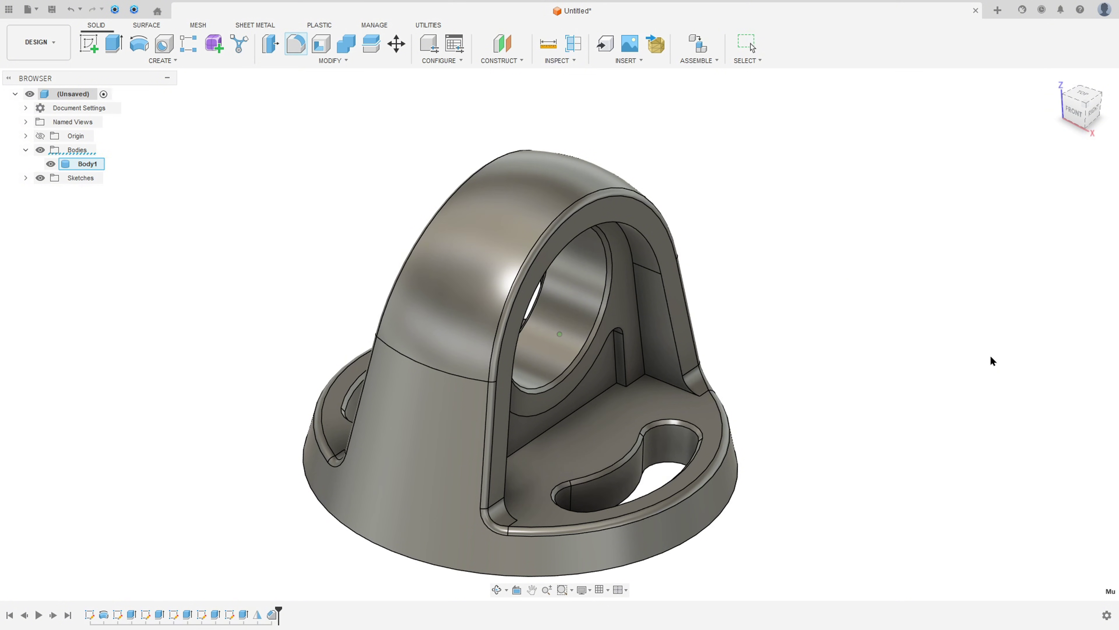
shift+middle_drag(989, 360, 918, 238)
Return to the home view and open the design's Steel - Satin appearance for editing.
key(shift+F6)
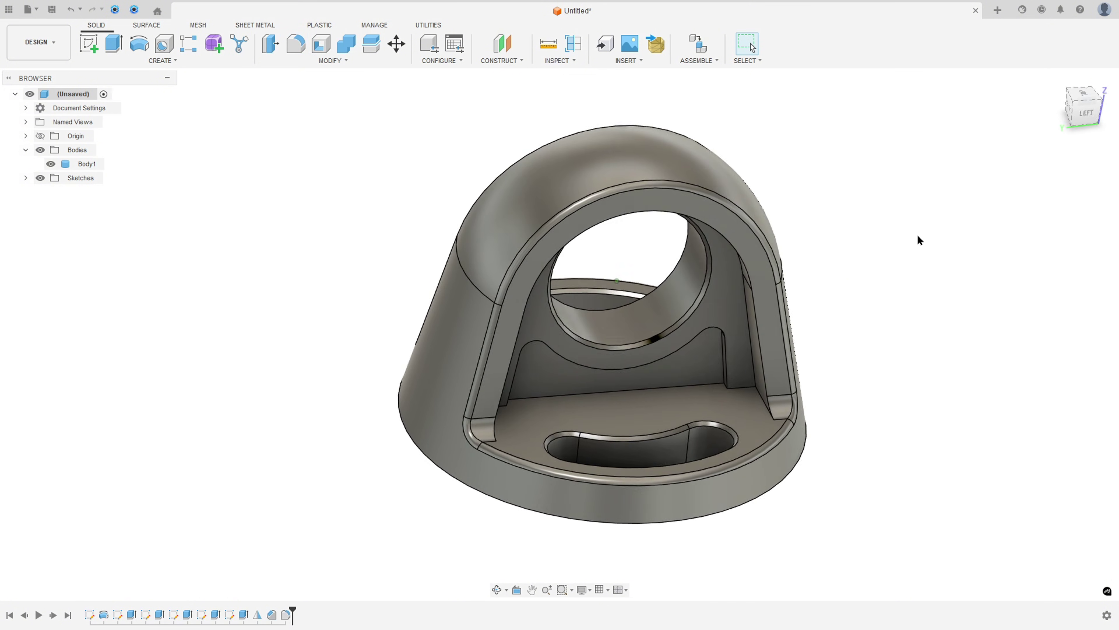
key(a)
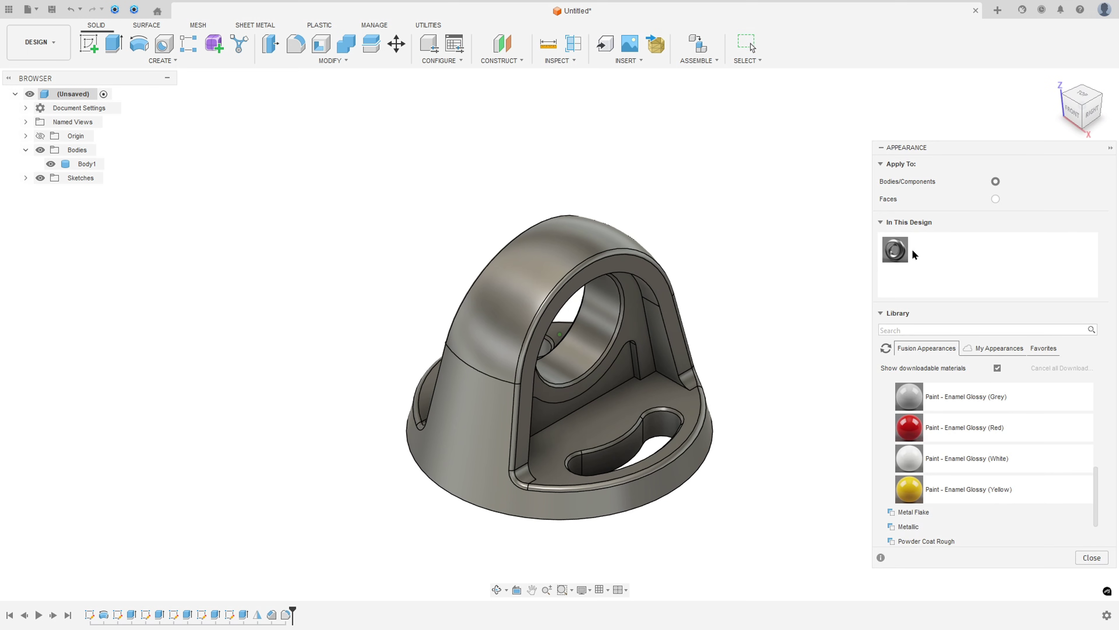
double_click(896, 249)
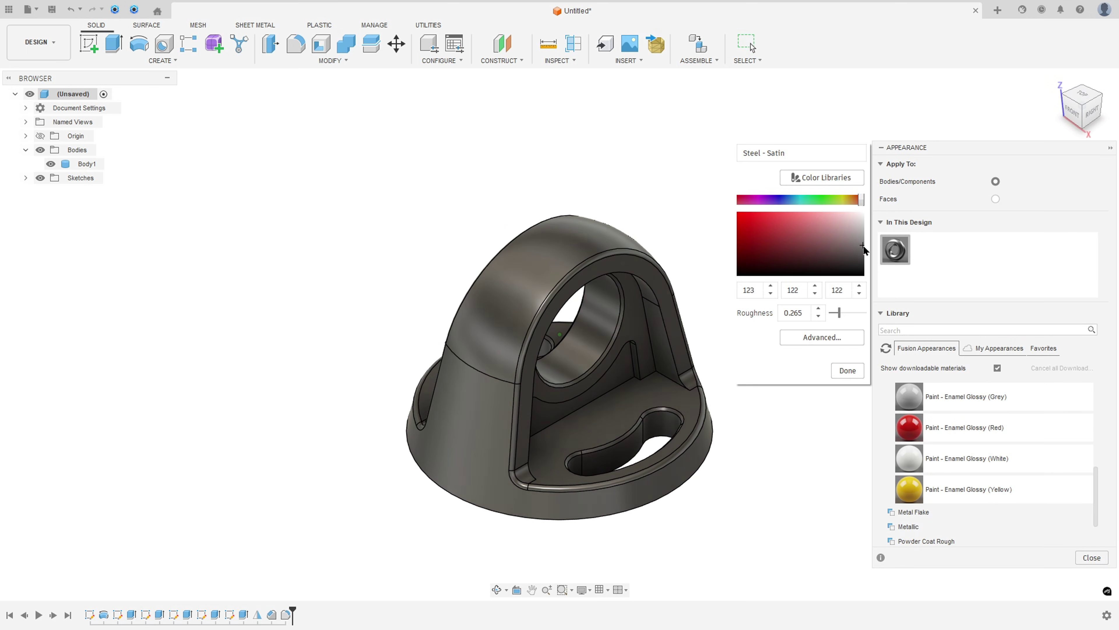